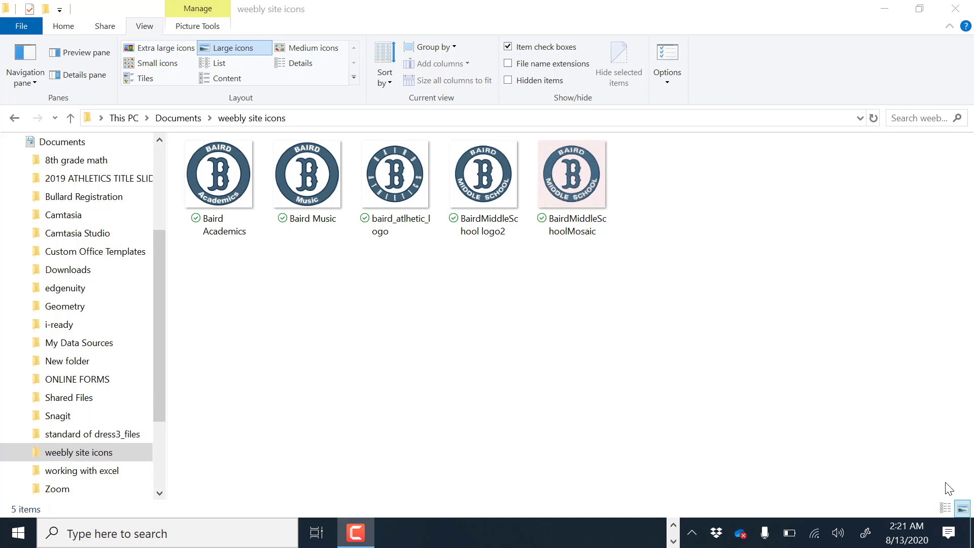
Switch to Chrome, where the Weebly for Education home page lists MY SITE
left_click(675, 528)
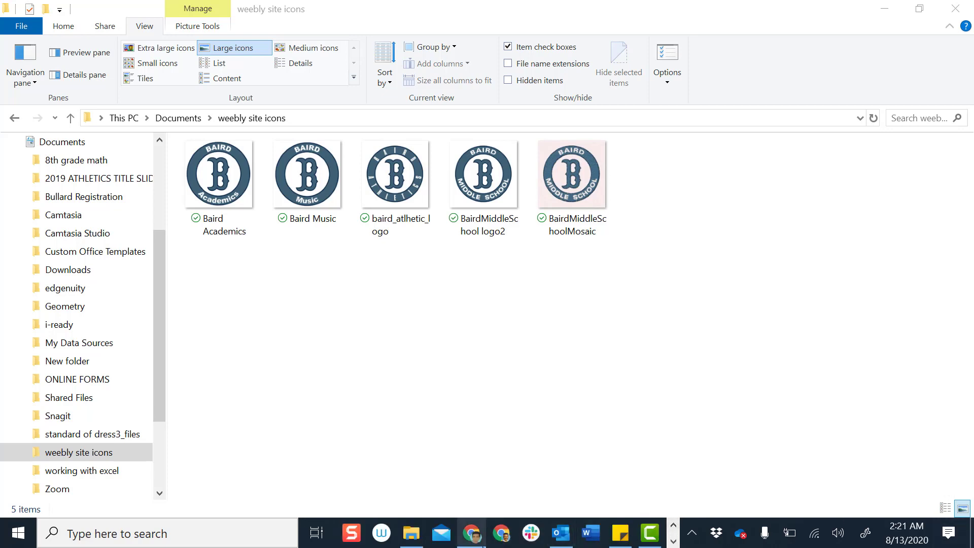
left_click(475, 534)
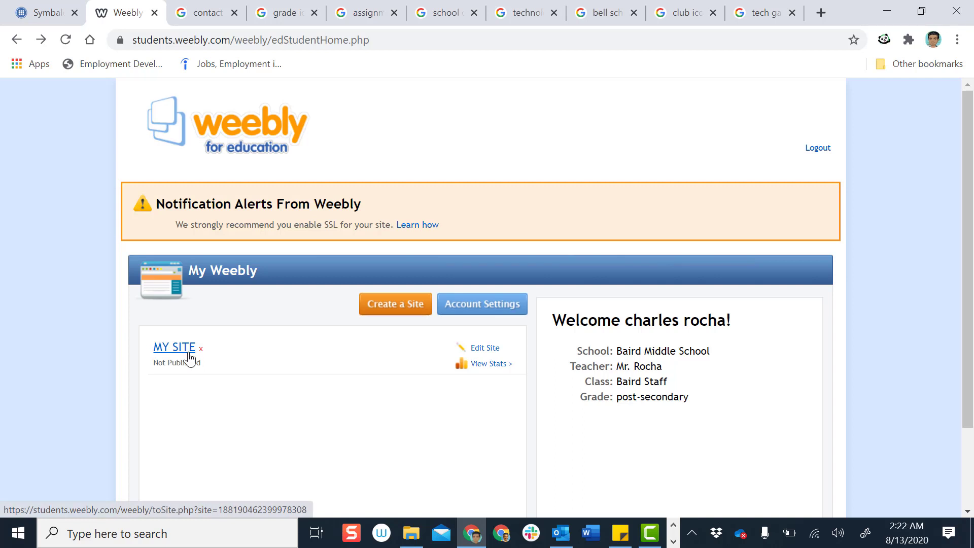
Open MY SITE in the Weebly editor with Edit Site
left_click(486, 352)
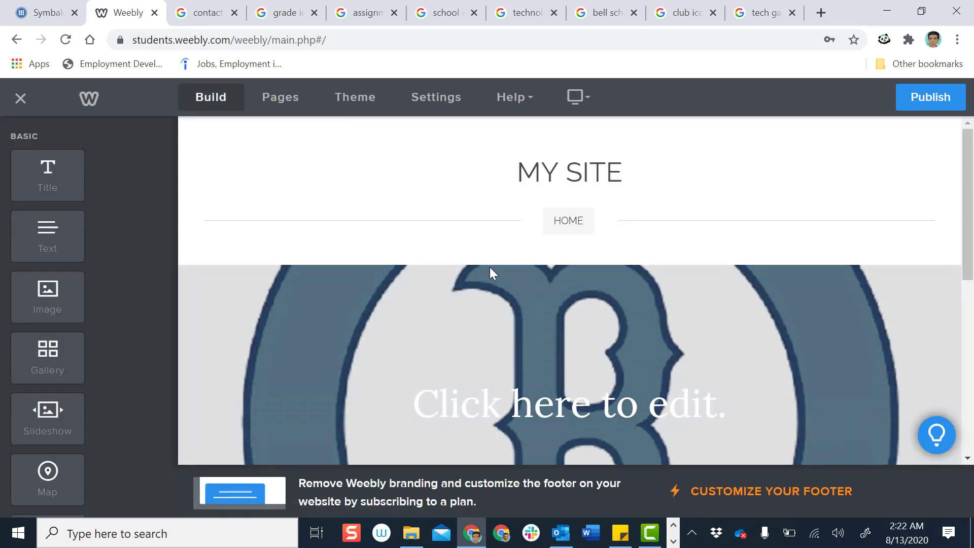
Scroll down to the empty DRAG ELEMENTS HERE area below the Baird 'B' header
scroll(560, 222, "down", 2)
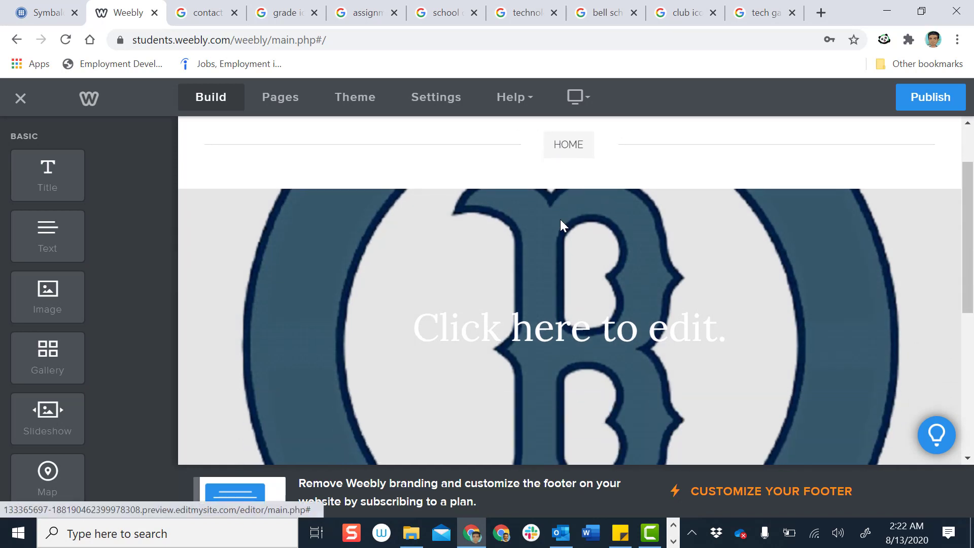
scroll(559, 239, "down", 3)
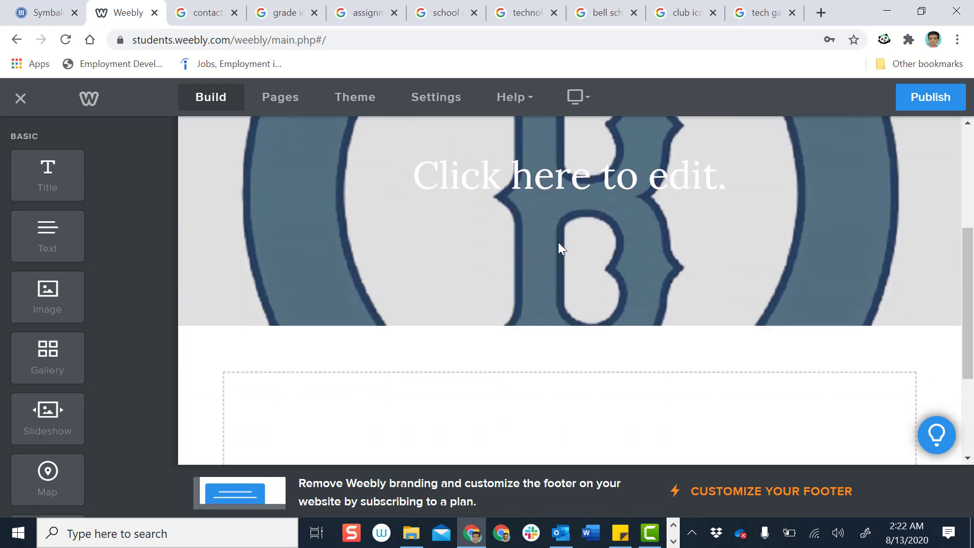
scroll(551, 241, "down", 2)
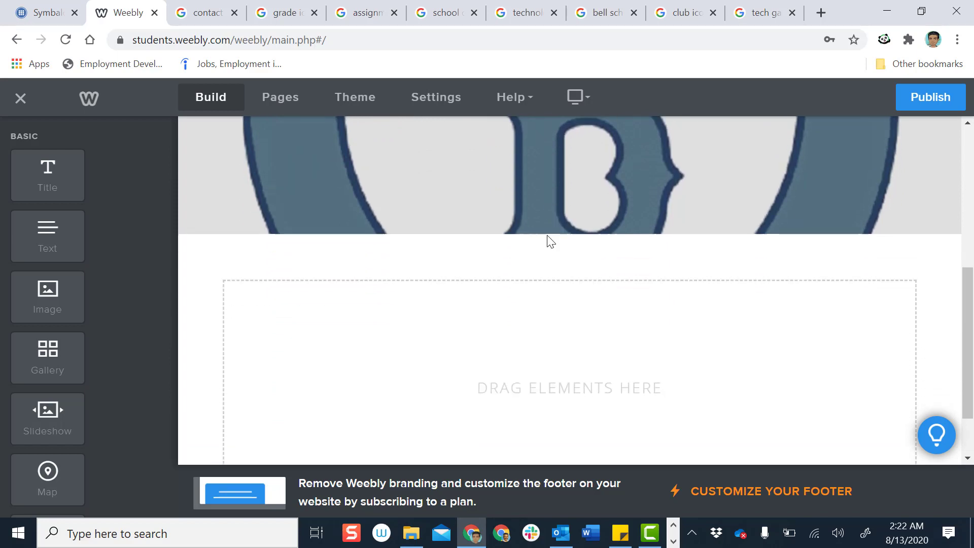
scroll(551, 241, "down", 2)
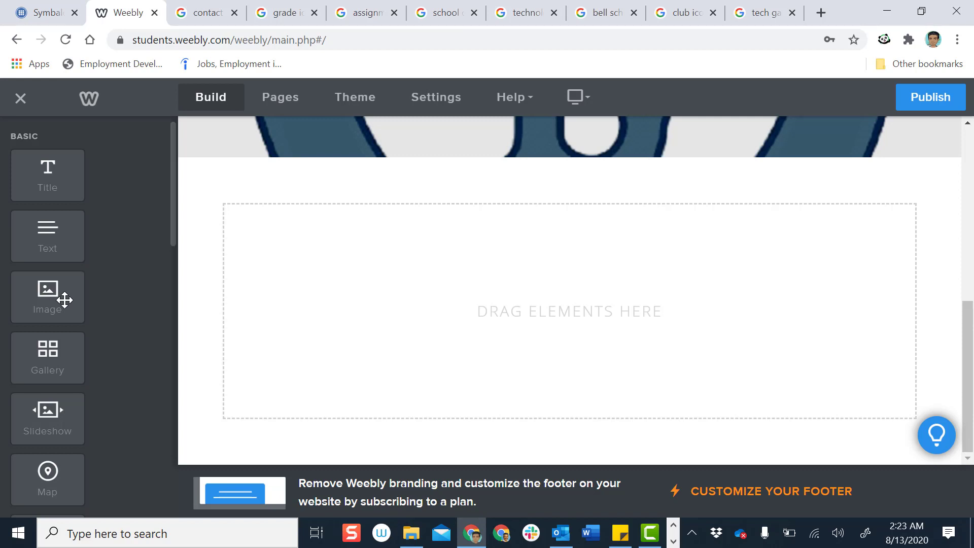
Drag three Image elements into the content area, stacking them one below another
left_click_drag(60, 299, 319, 280)
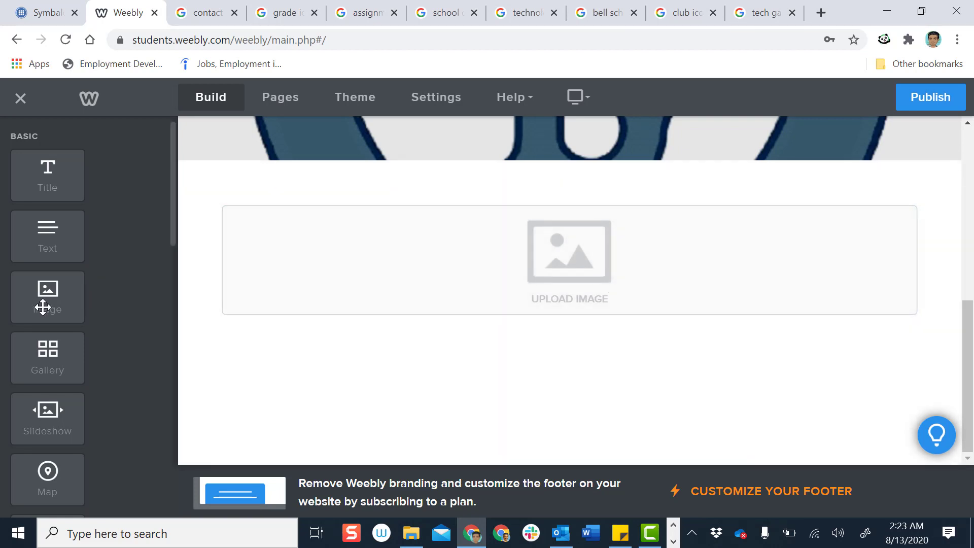
left_click_drag(45, 298, 462, 355)
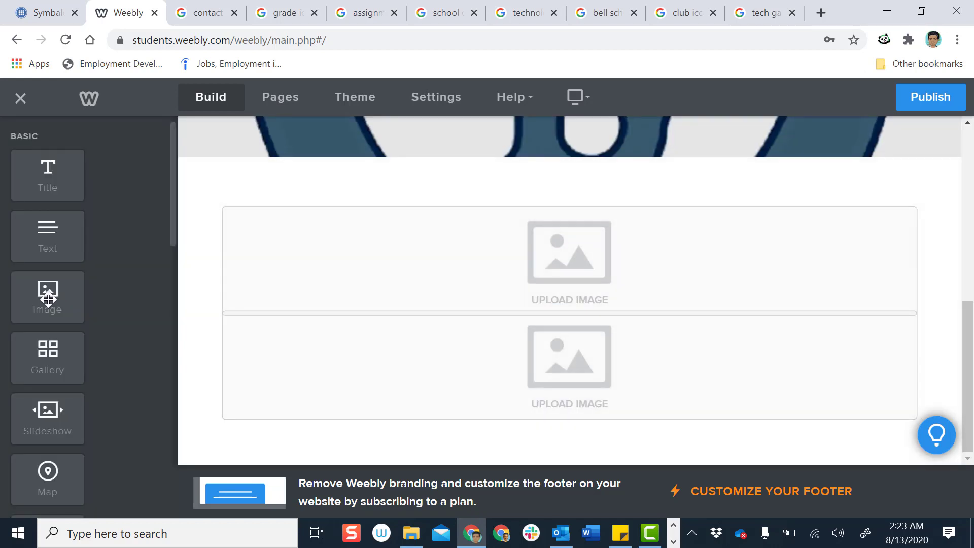
left_click_drag(48, 299, 584, 442)
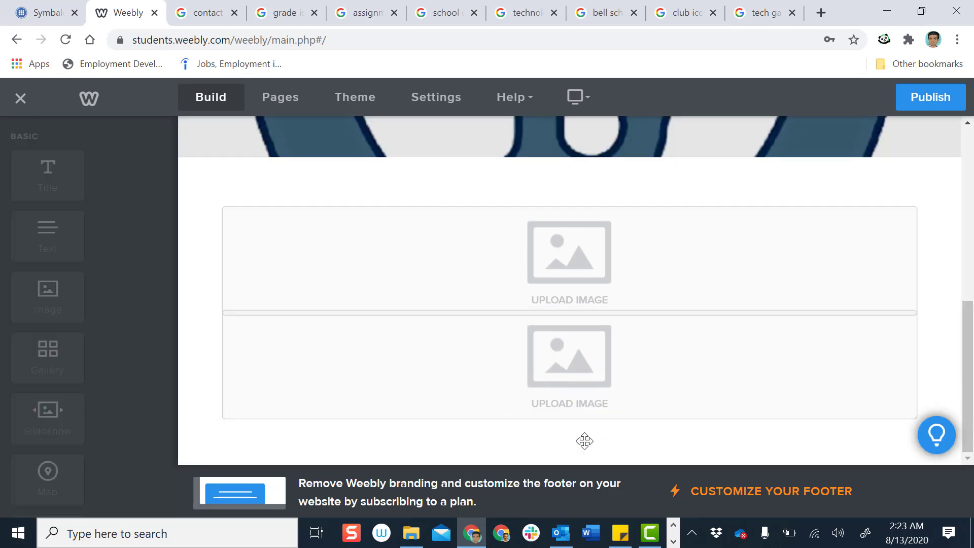
scroll(598, 419, "down", 1)
scroll(598, 419, "down", 1)
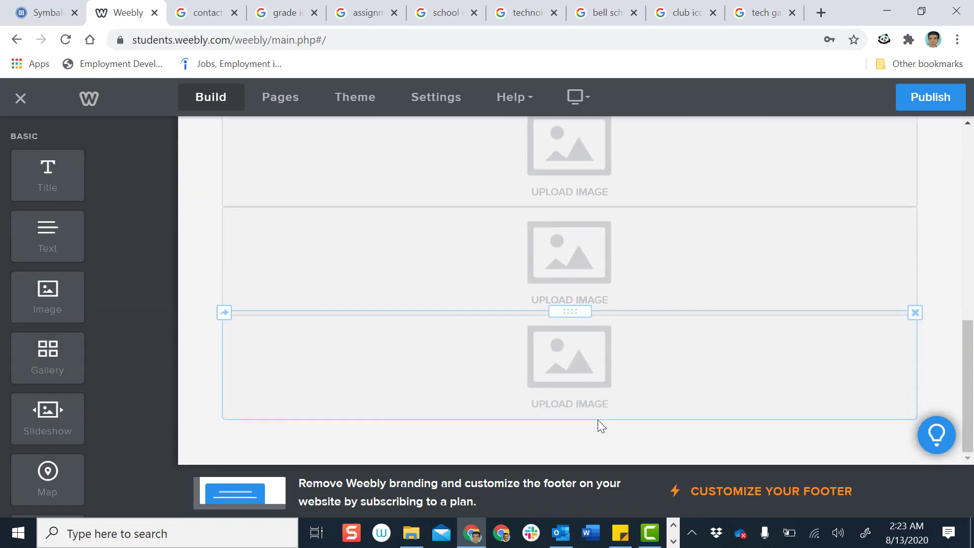
scroll(598, 420, "up", 5)
scroll(598, 419, "down", 4)
scroll(599, 430, "down", 1)
scroll(598, 429, "up", 6)
scroll(599, 427, "down", 5)
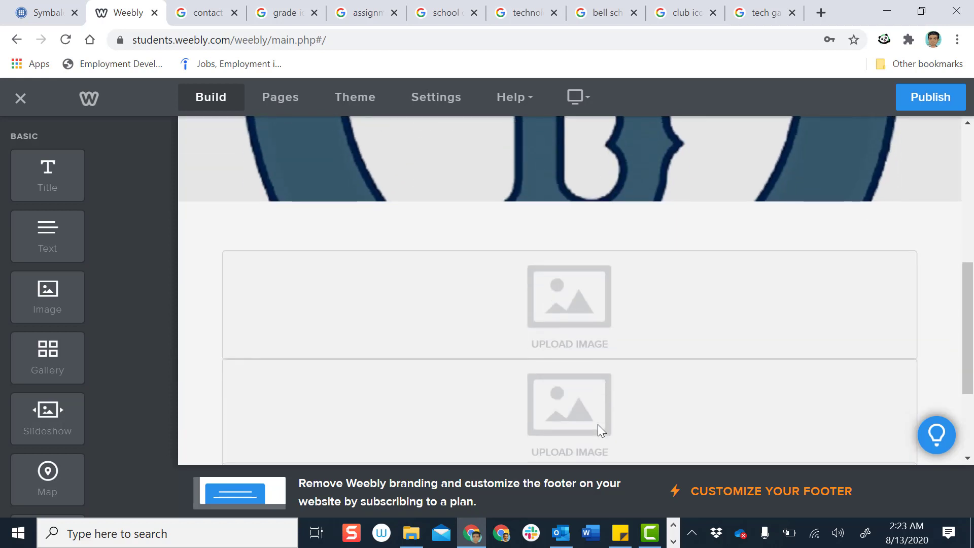
scroll(598, 424, "down", 3)
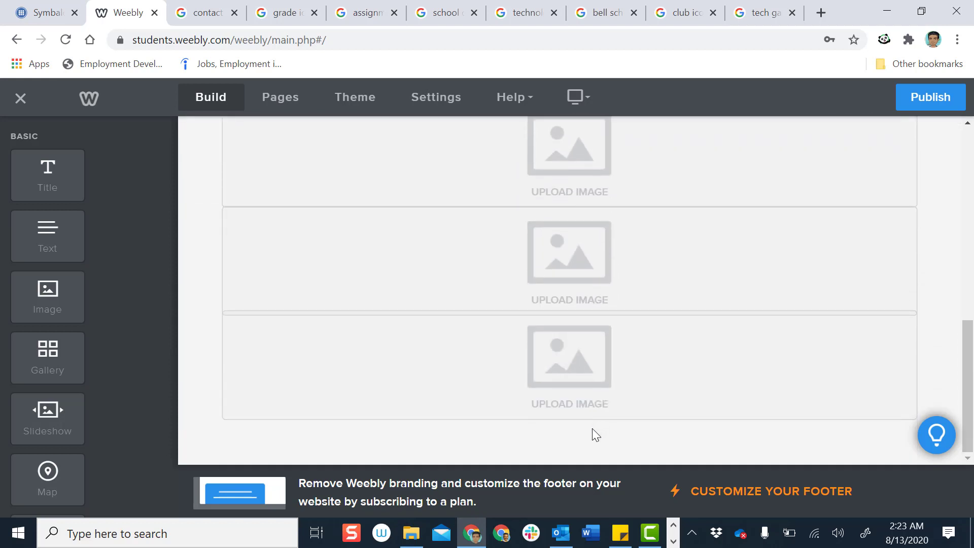
scroll(593, 429, "up", 2)
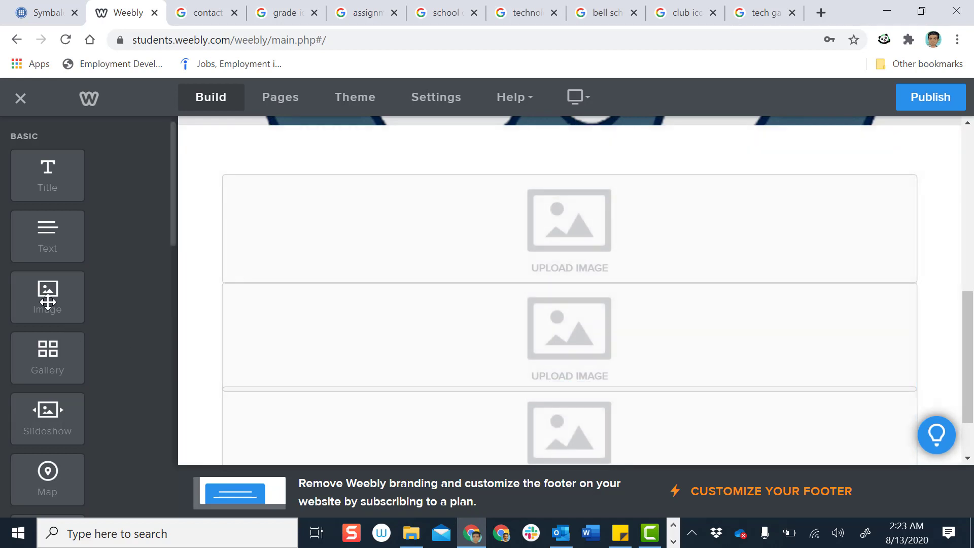
Place an Image beside each of the three stacked blocks to form two columns
left_click_drag(48, 302, 244, 240)
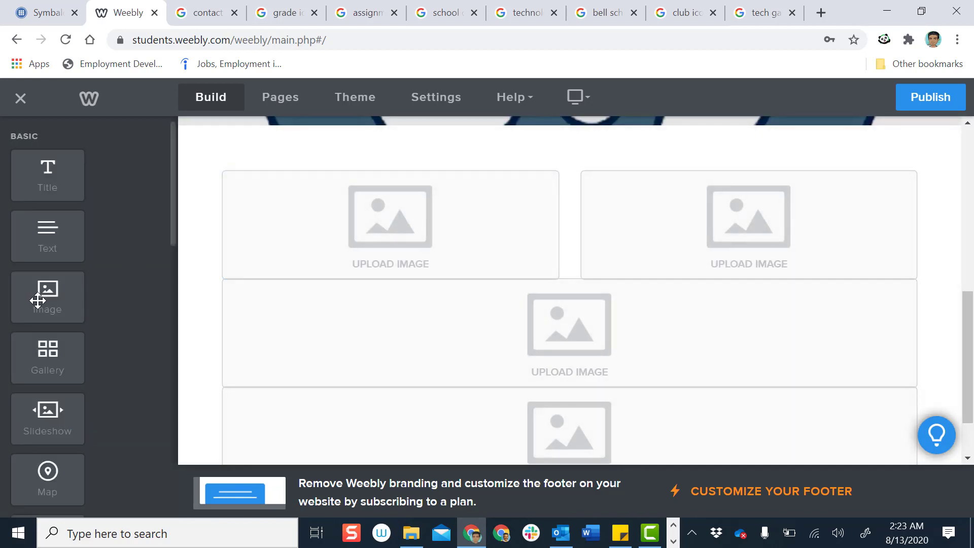
mouse_move(44, 290)
left_mouse_down()
mouse_move(240, 341)
mouse_move(700, 370)
mouse_move(890, 355)
left_mouse_up()
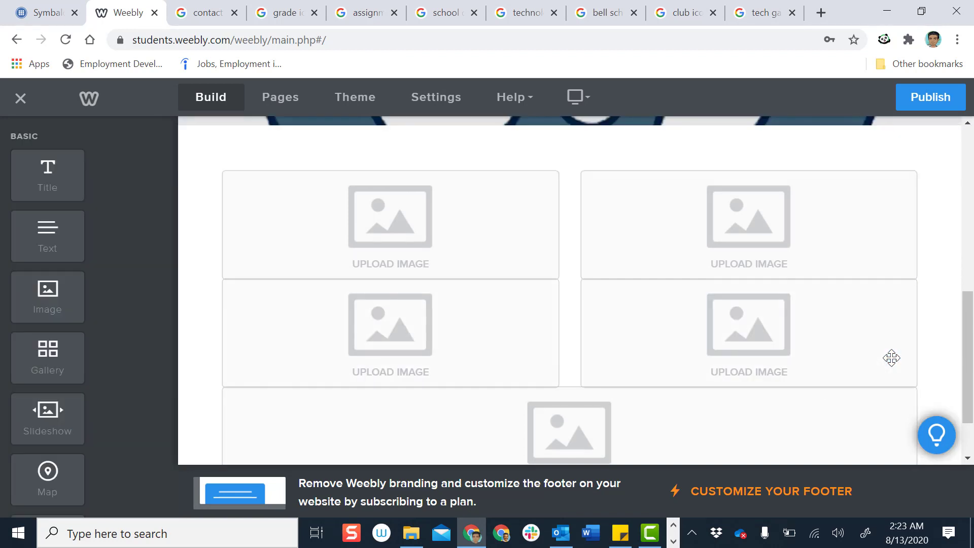
scroll(278, 270, "down", 2)
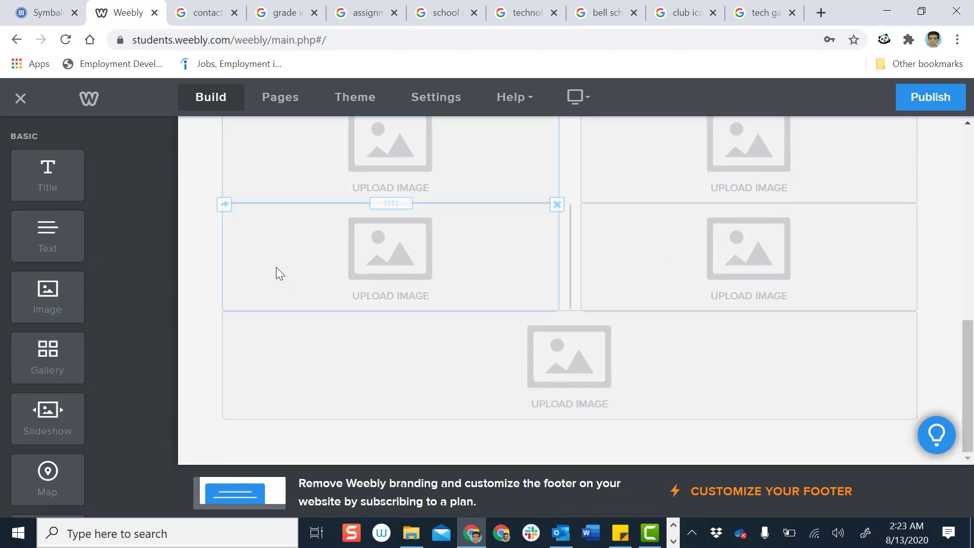
mouse_move(53, 296)
left_mouse_down()
mouse_move(270, 366)
mouse_move(248, 369)
mouse_move(272, 369)
left_mouse_up()
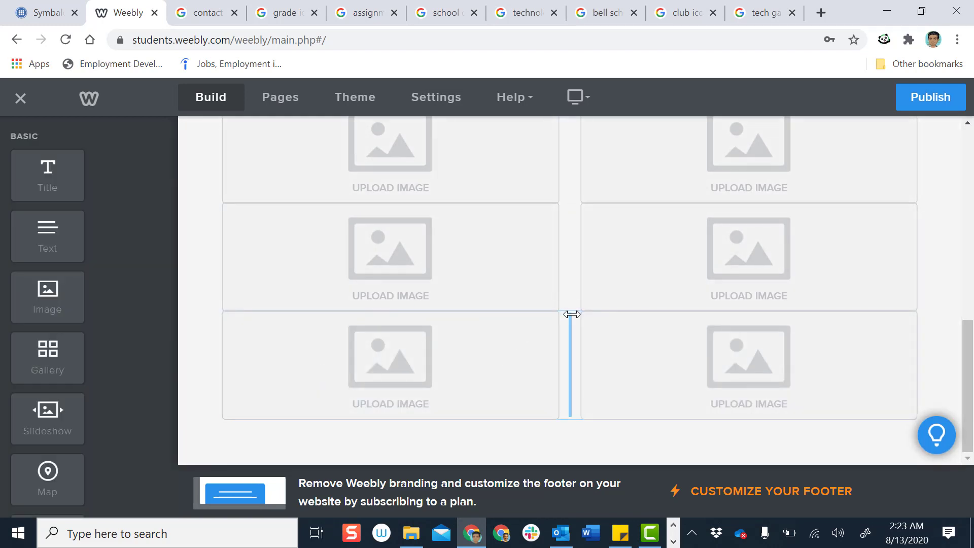
scroll(571, 317, "up", 5)
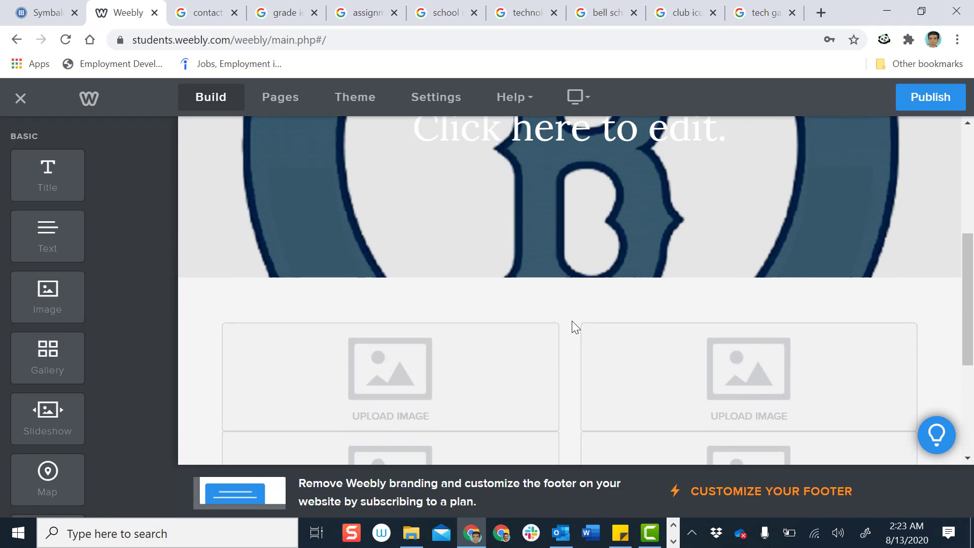
scroll(572, 322, "down", 2)
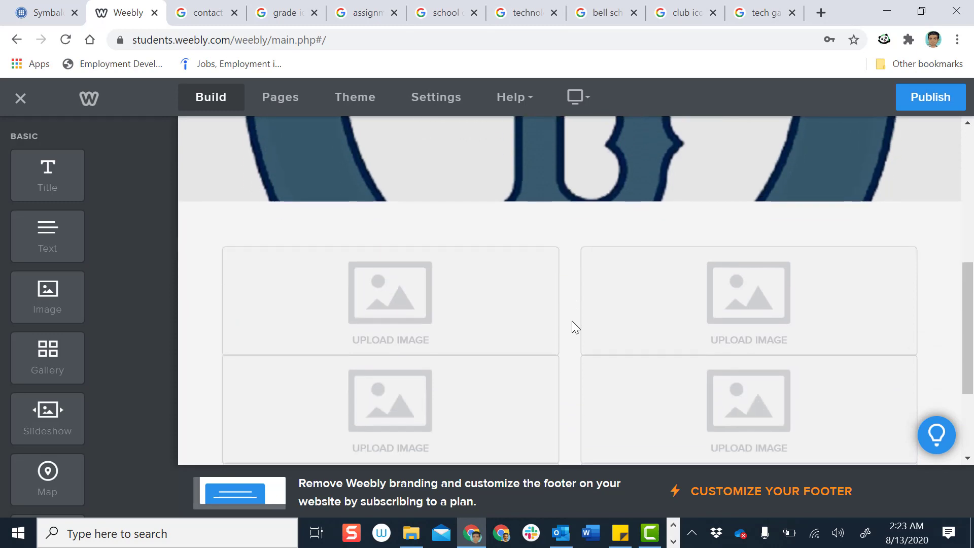
scroll(572, 321, "down", 2)
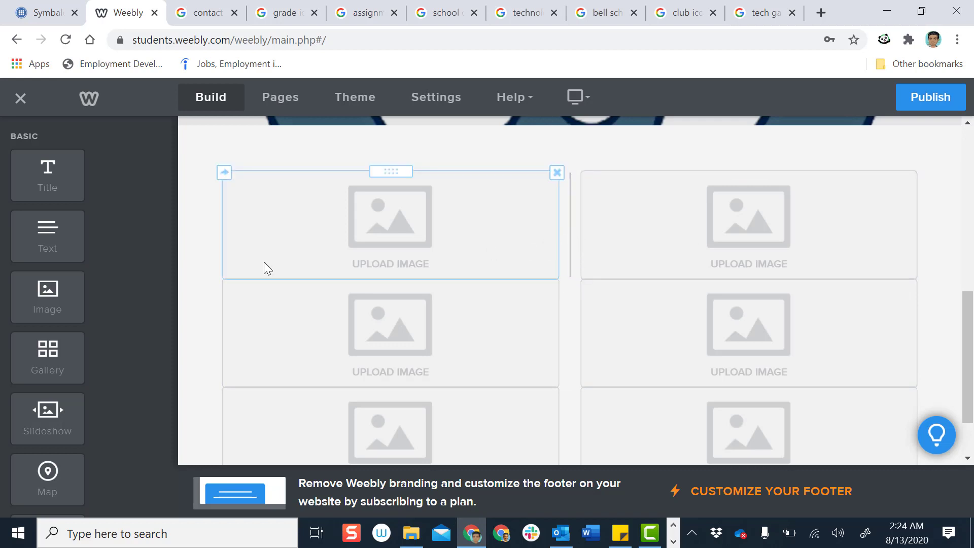
Add a third Image to each of the three rows, completing a three-by-three grid
left_click_drag(42, 305, 572, 260)
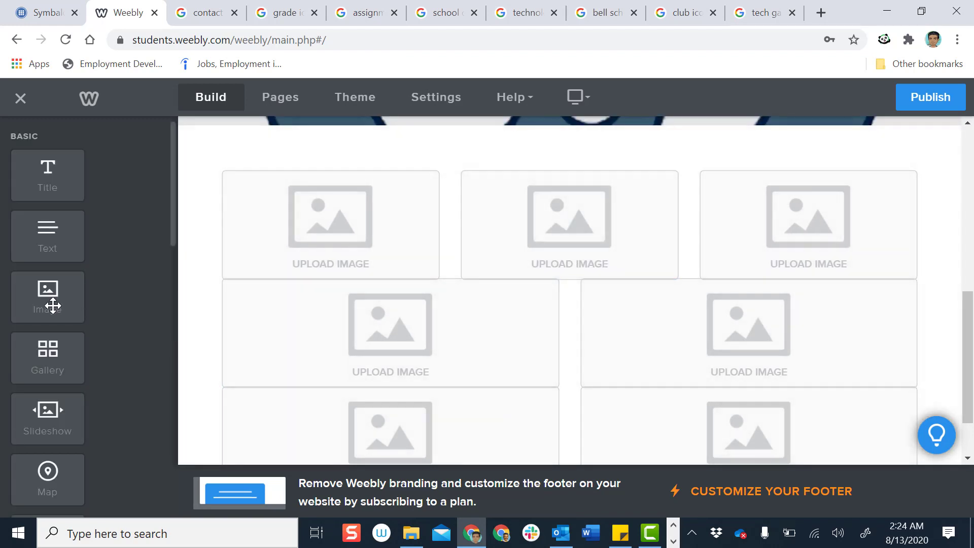
left_click_drag(48, 296, 586, 349)
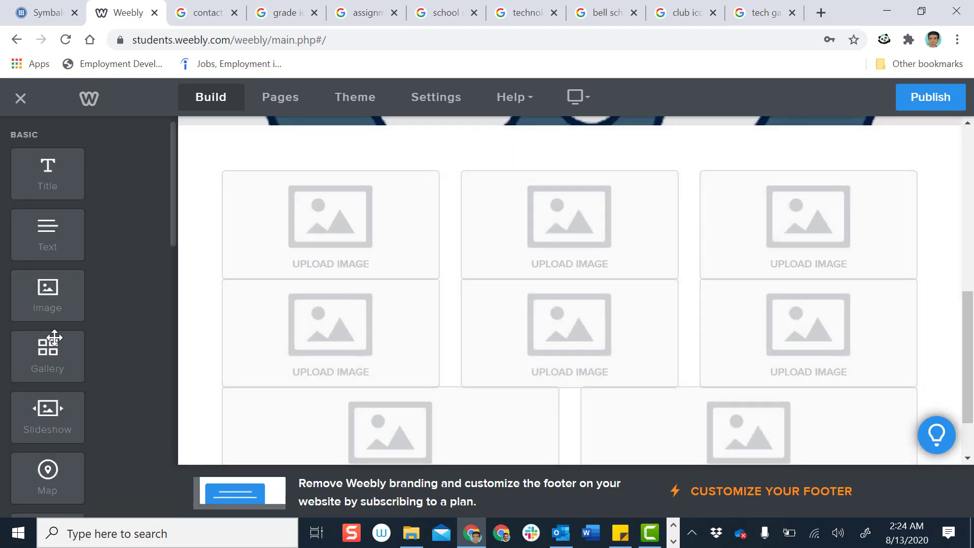
scroll(51, 284, "down", 2)
left_click_drag(55, 224, 577, 421)
scroll(577, 421, "down", 2)
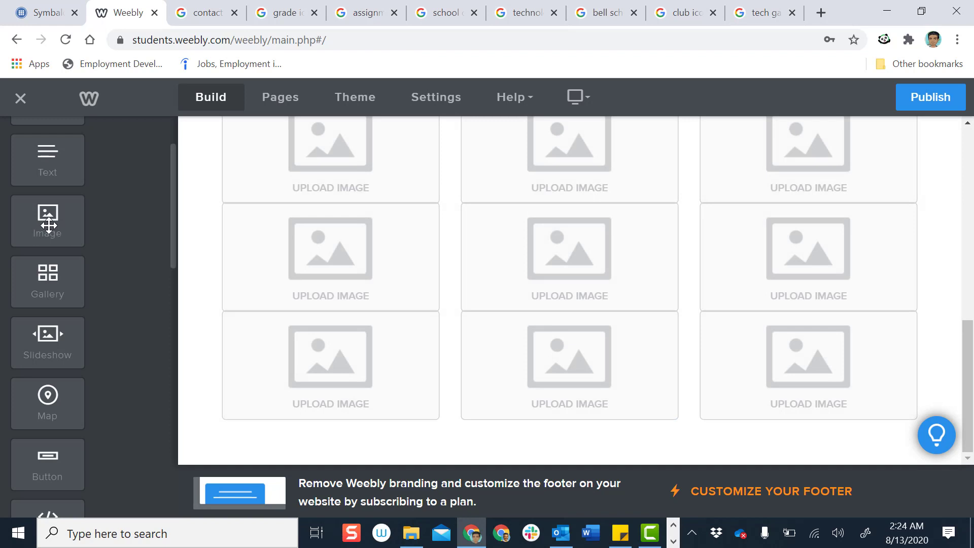
Drag four more Image elements below the grid, adding another row plus a wide block
left_click_drag(48, 224, 547, 443)
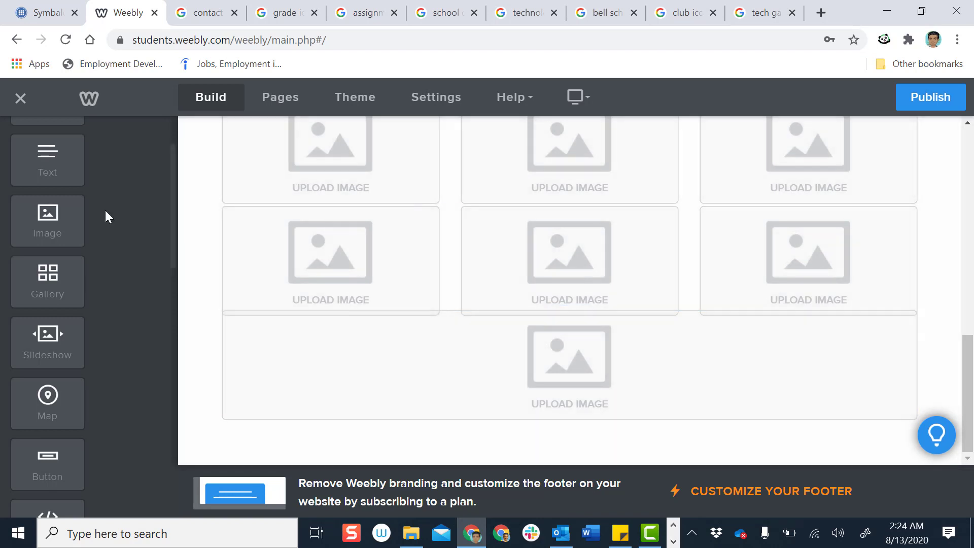
left_click_drag(31, 222, 554, 429)
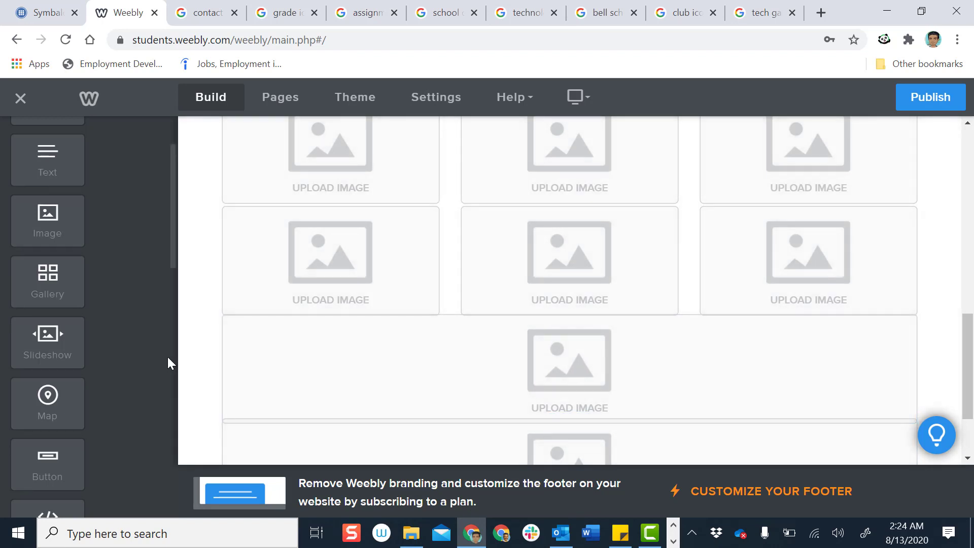
left_click_drag(54, 227, 259, 378)
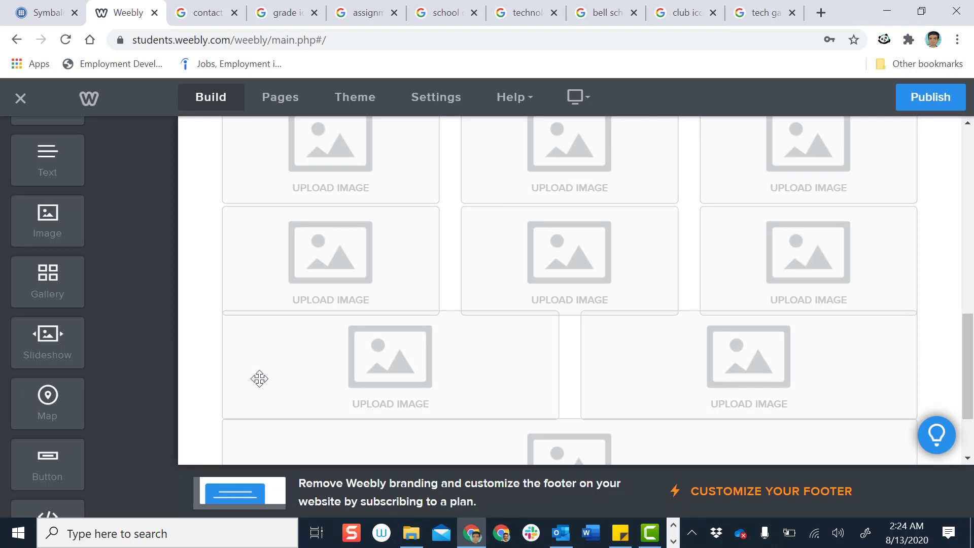
left_click_drag(48, 234, 246, 370)
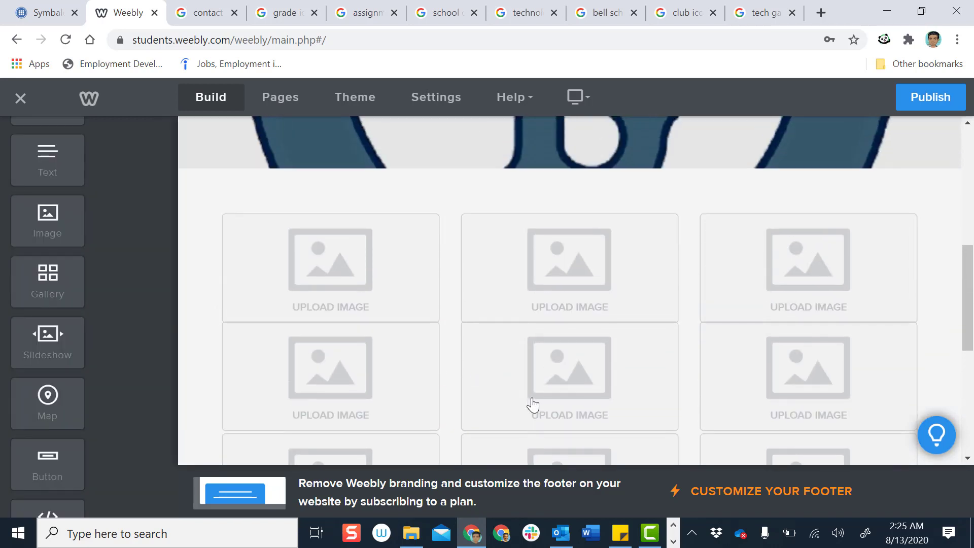
scroll(533, 405, "up", 2)
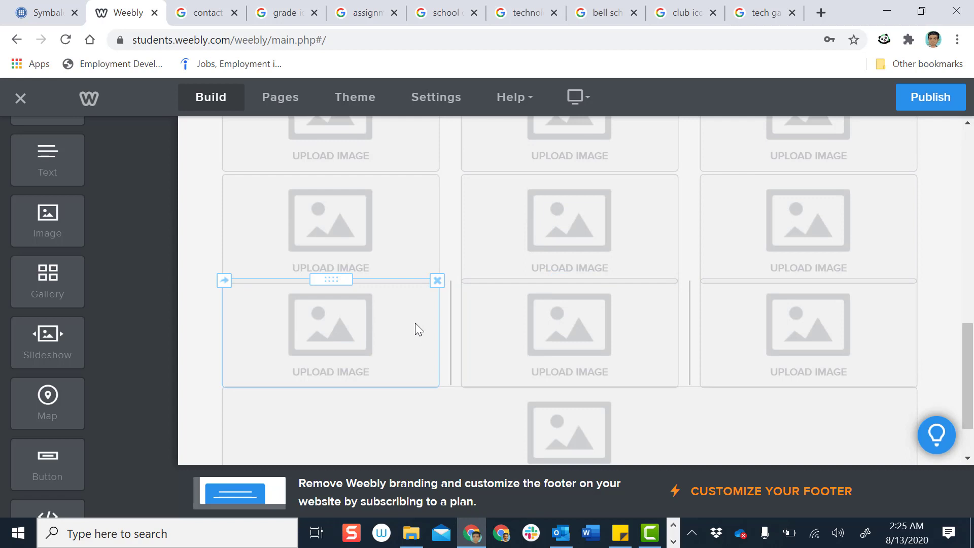
Delete the four stray image blocks, confirming Delete in each 'Are you sure?' popup
left_click(437, 280)
left_click(409, 237)
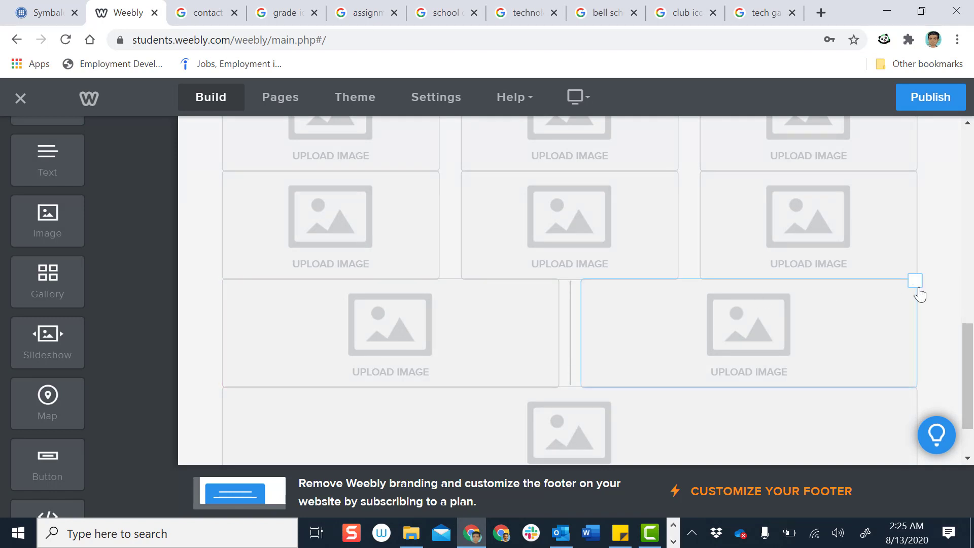
left_click(916, 284)
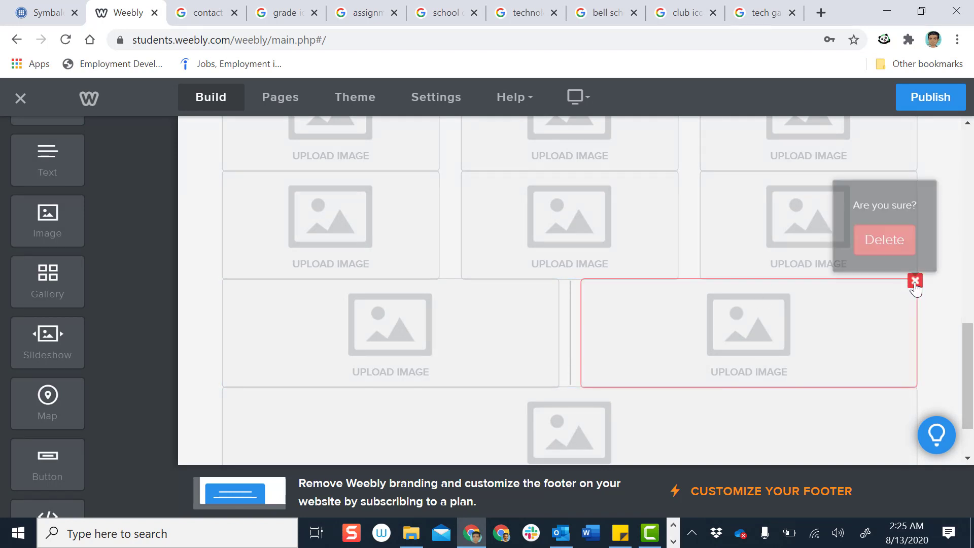
left_click(885, 237)
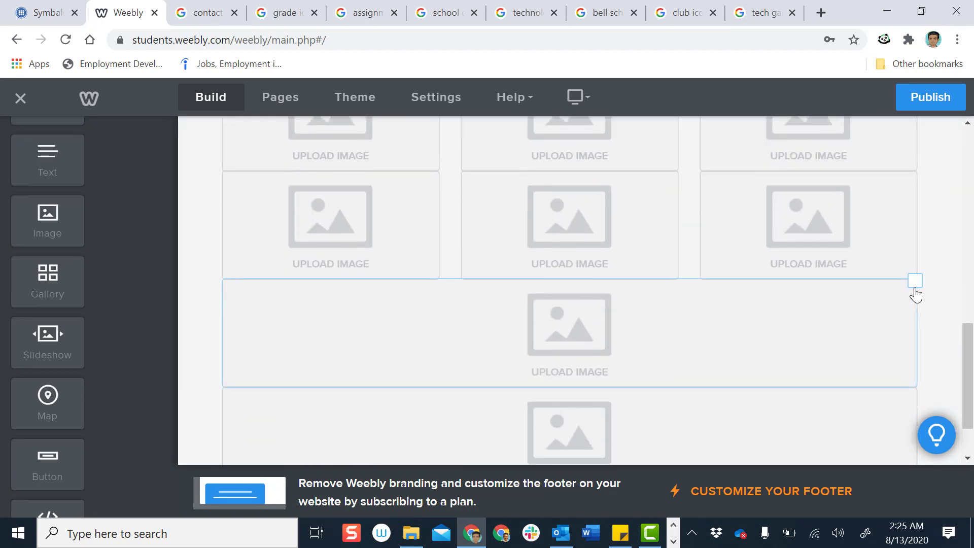
left_click(915, 281)
left_click(880, 248)
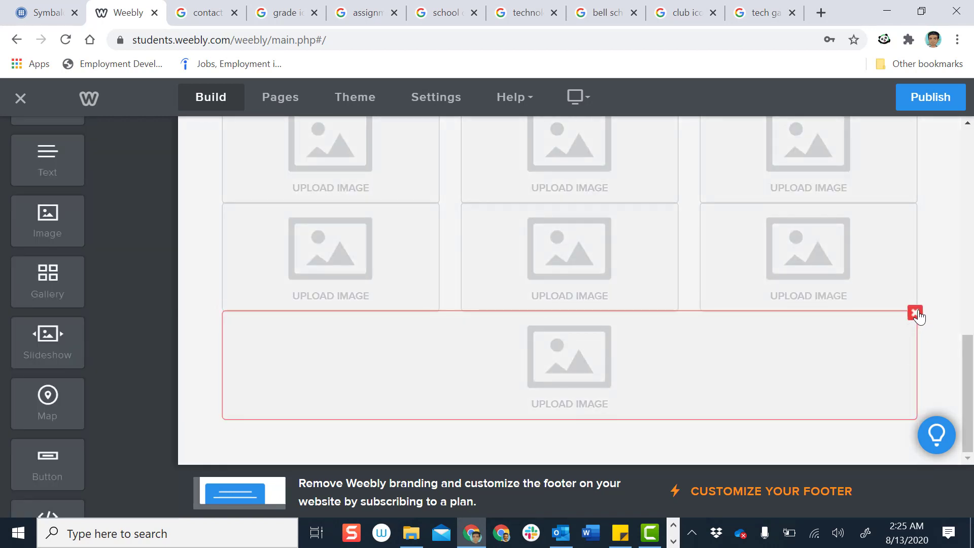
left_click(914, 311)
left_click(885, 270)
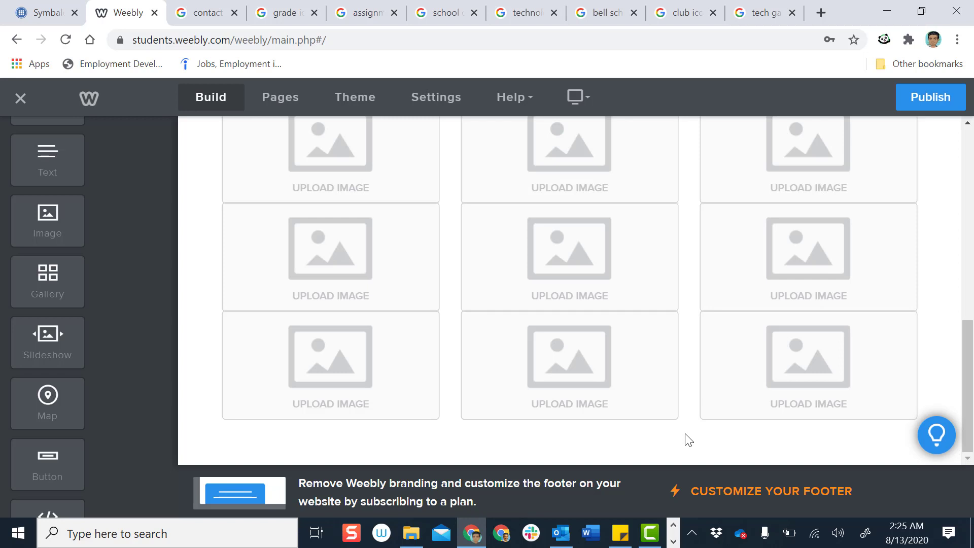
scroll(283, 340, "up", 2)
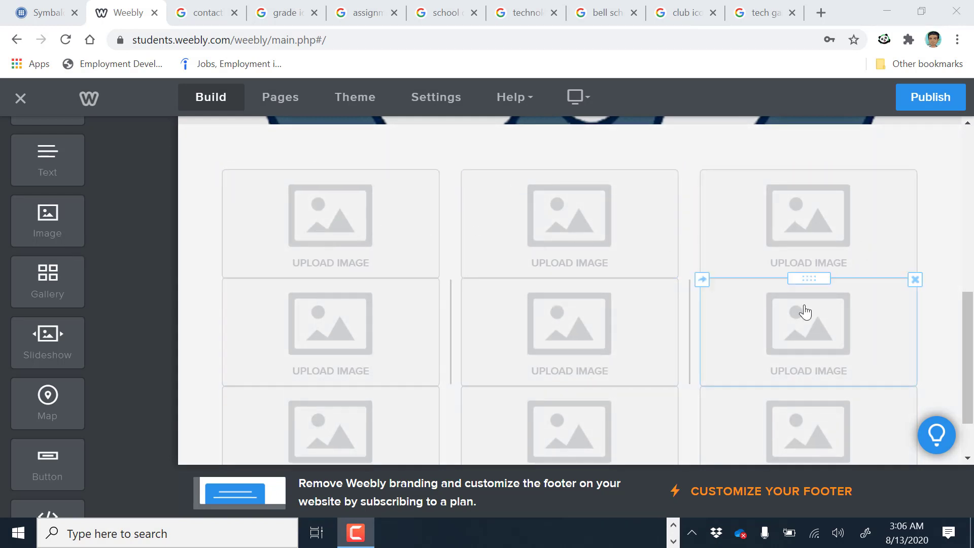
Scroll back up to the header and bring up File Explorer from the taskbar
scroll(806, 312, "down", 2)
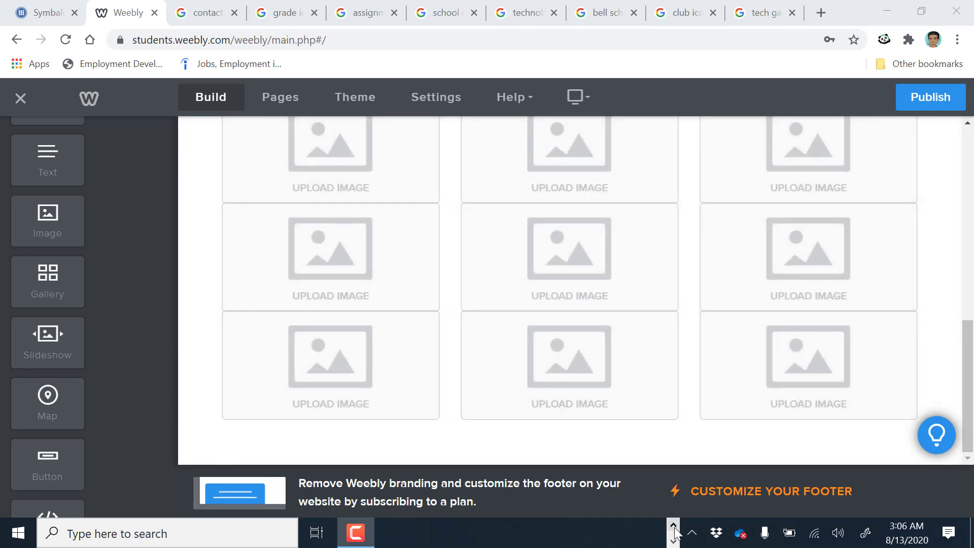
scroll(629, 462, "up", 5)
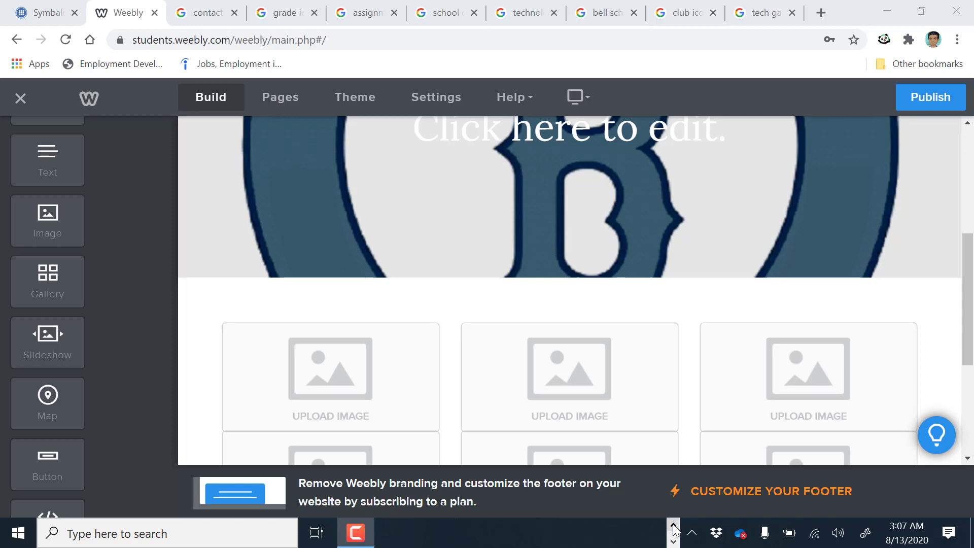
left_click(674, 528)
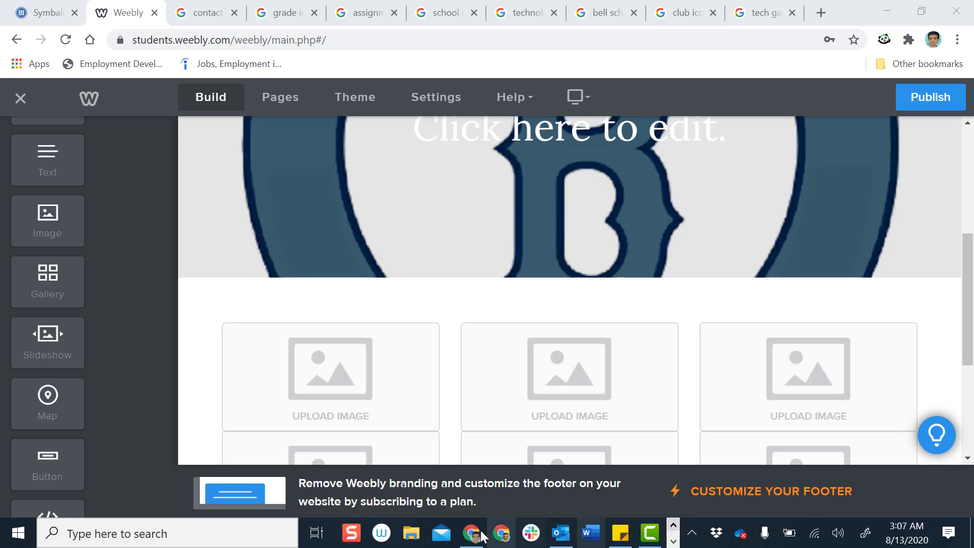
left_click(409, 539)
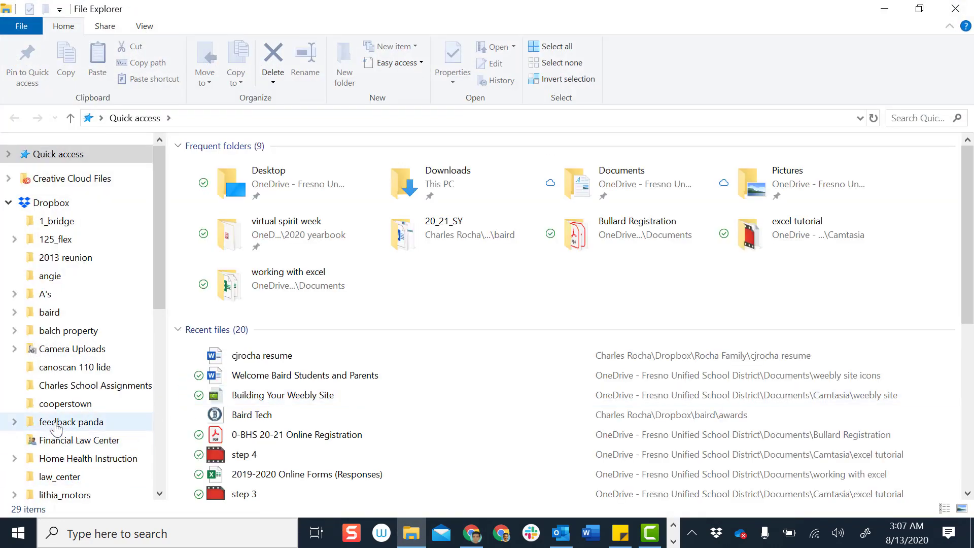
Go to Documents and open the 'weebly site icons' folder
scroll(58, 429, "down", 5)
scroll(57, 428, "down", 2)
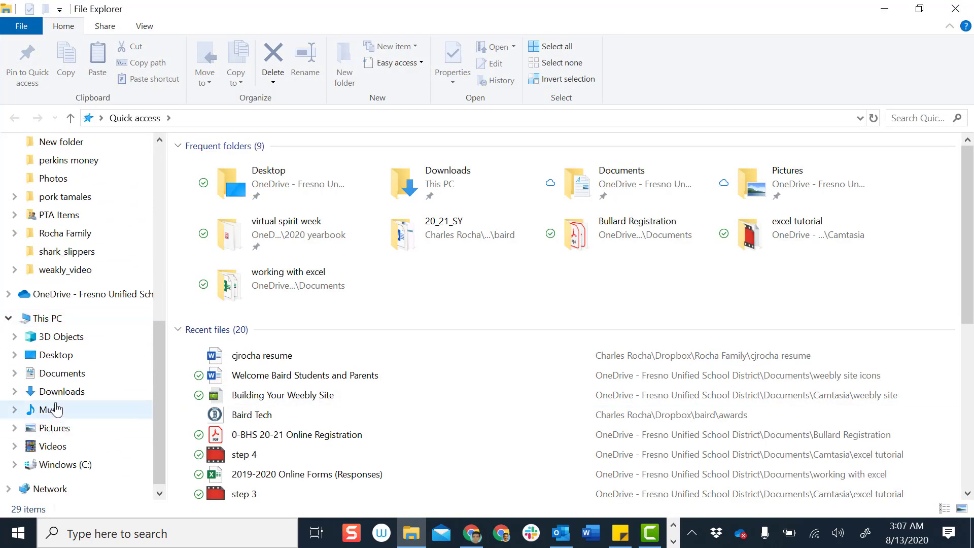
left_click(61, 374)
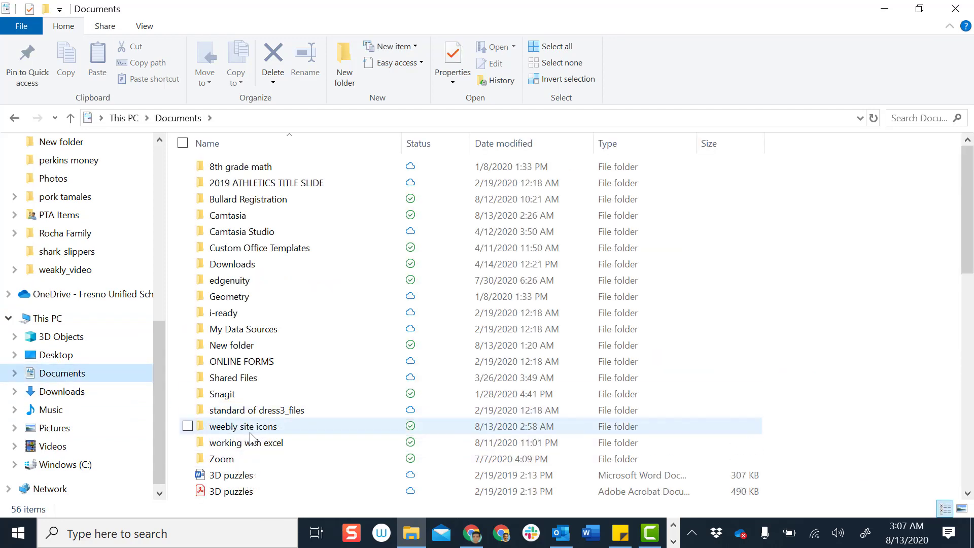
left_click(252, 436)
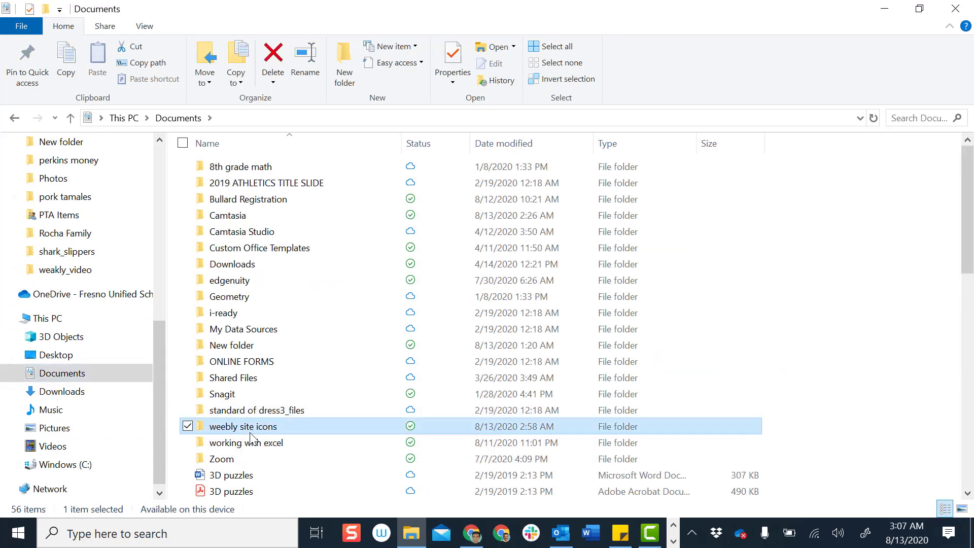
double_click(252, 436)
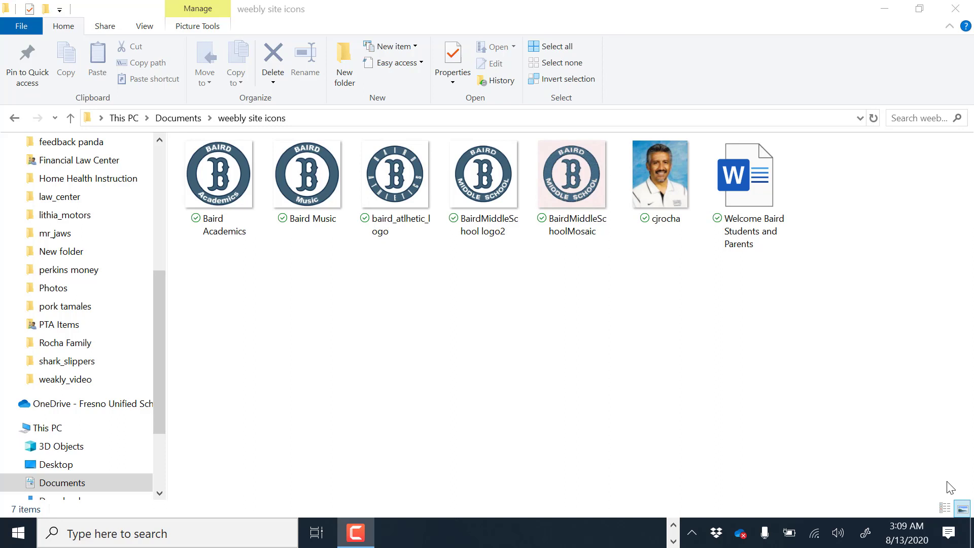
double_click(750, 198)
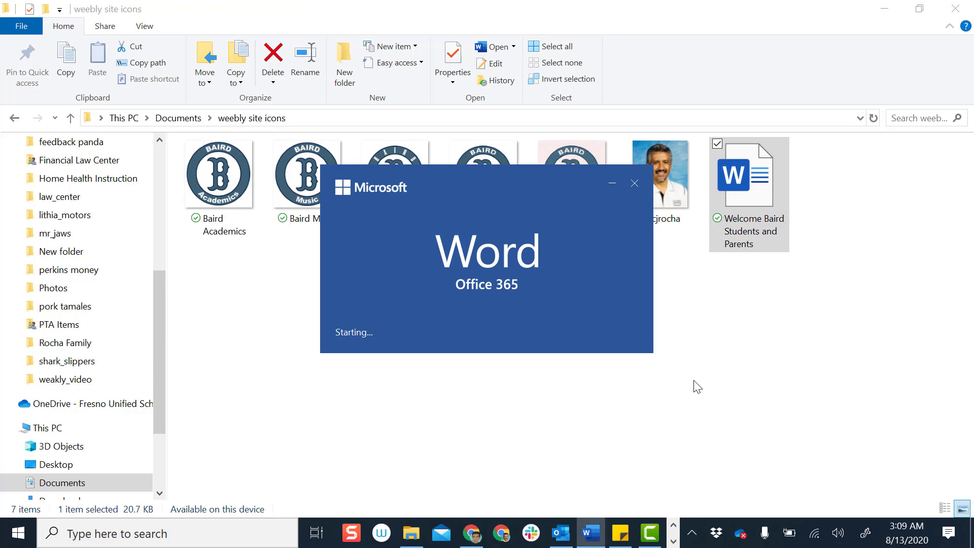
scroll(616, 242, "down", 10)
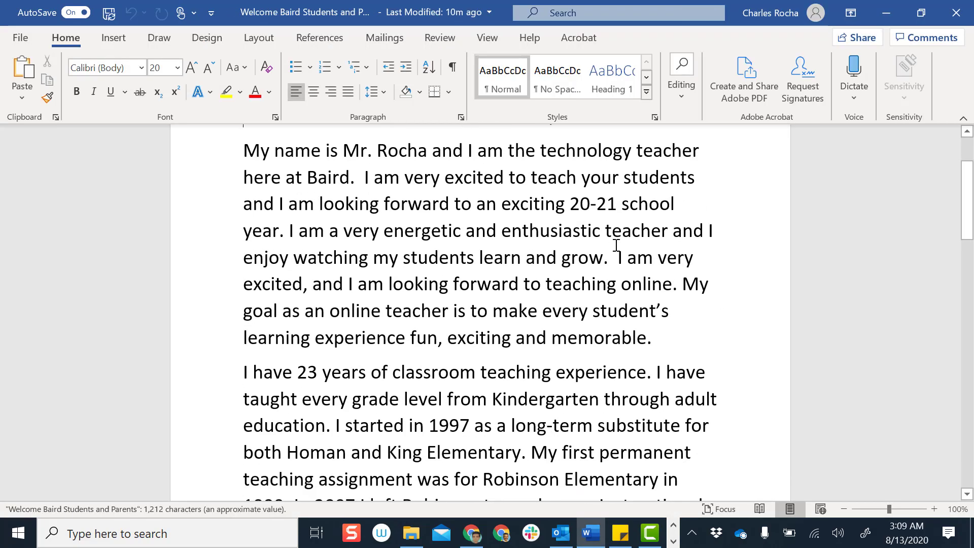
scroll(617, 249, "up", 10)
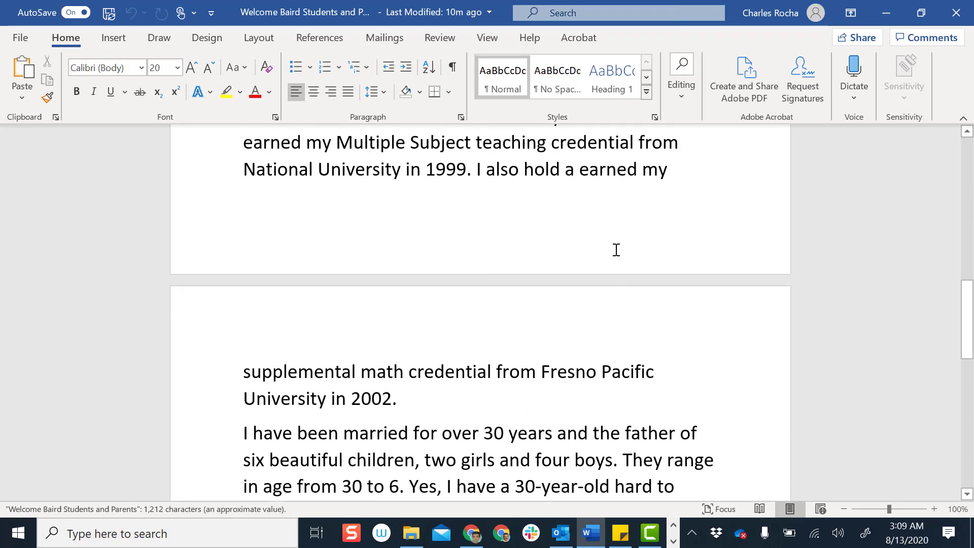
left_click(957, 13)
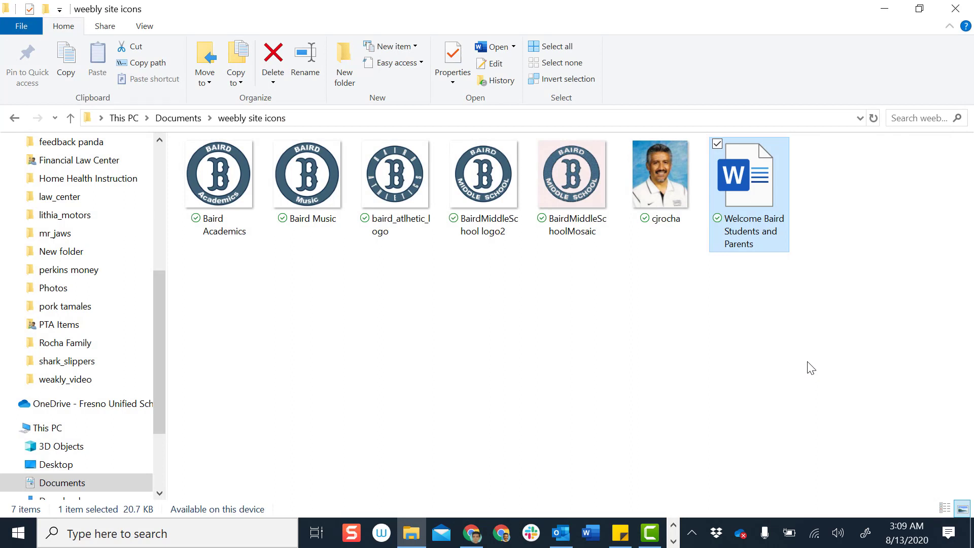
Leave the icons folder in File Explorer and bring the Weebly editor in Chrome back to the front
left_click(648, 318)
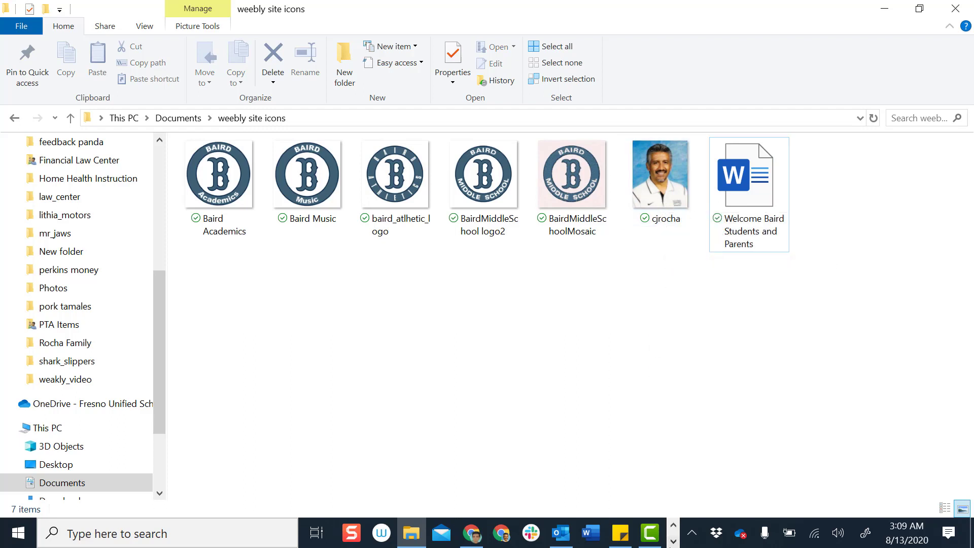
left_click(467, 542)
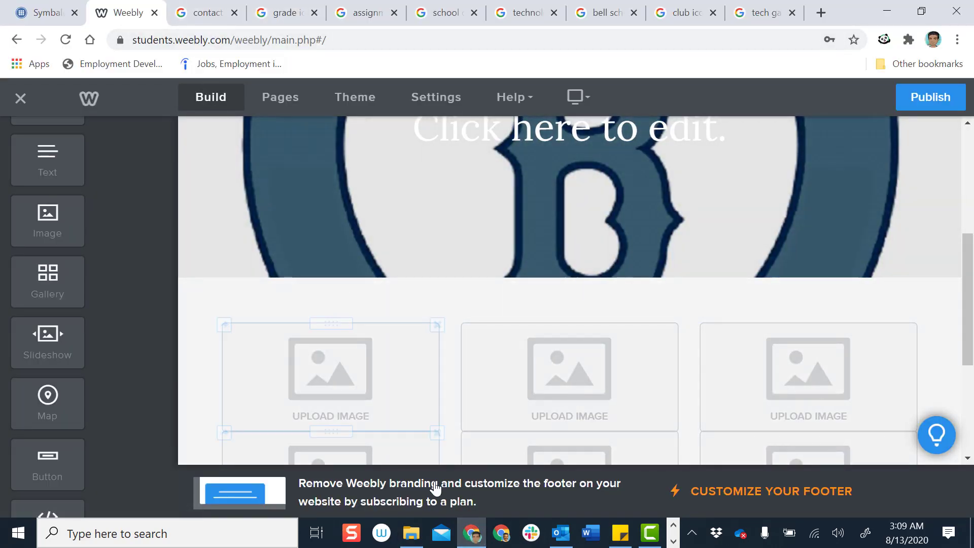
left_click(420, 543)
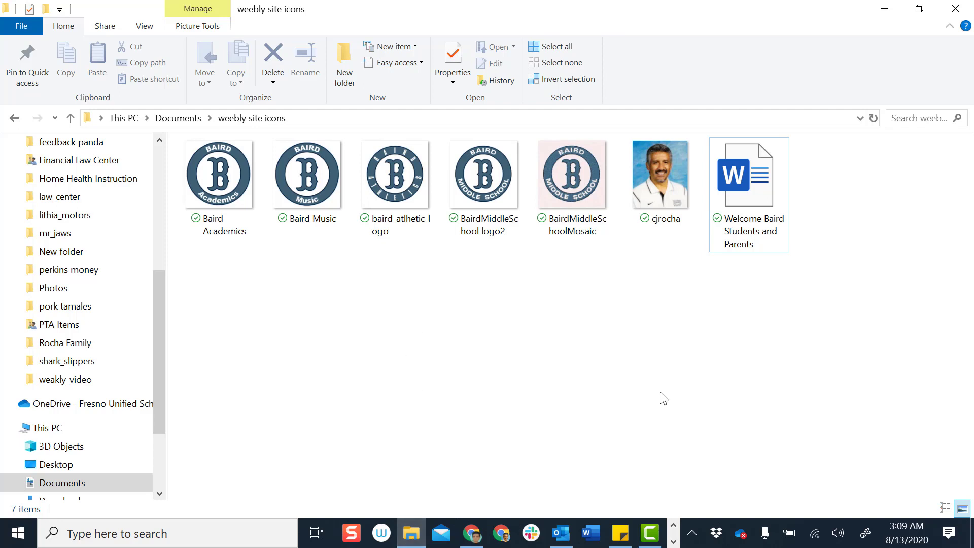
left_click(471, 538)
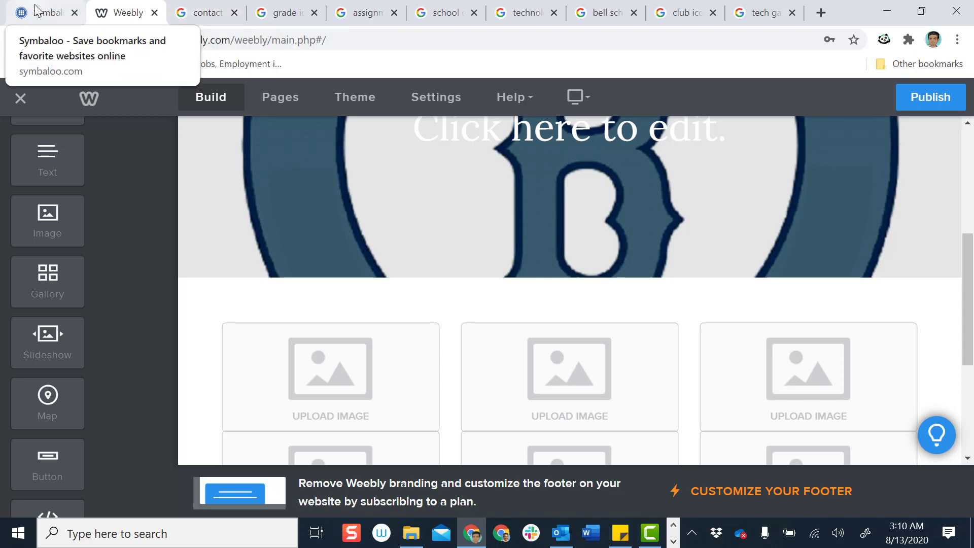
Replace the old search in Symbaloo's Google box with 'contact icons' and run it
left_click(205, 15)
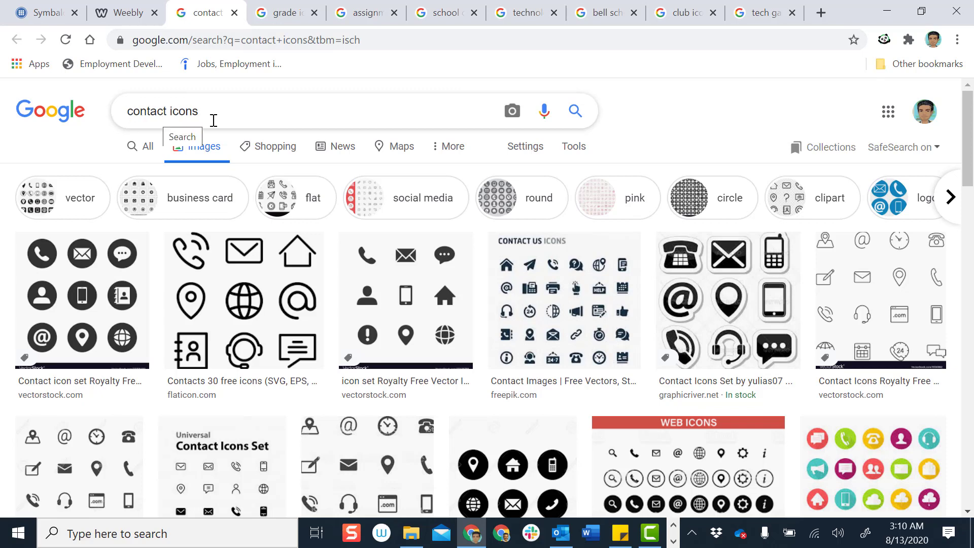
left_click(46, 14)
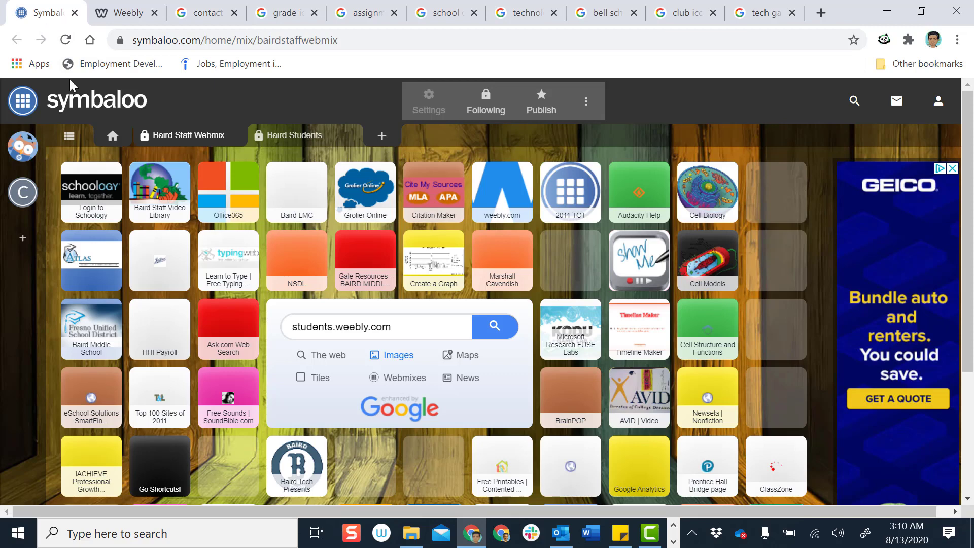
left_click(393, 323)
key("BackSpace")
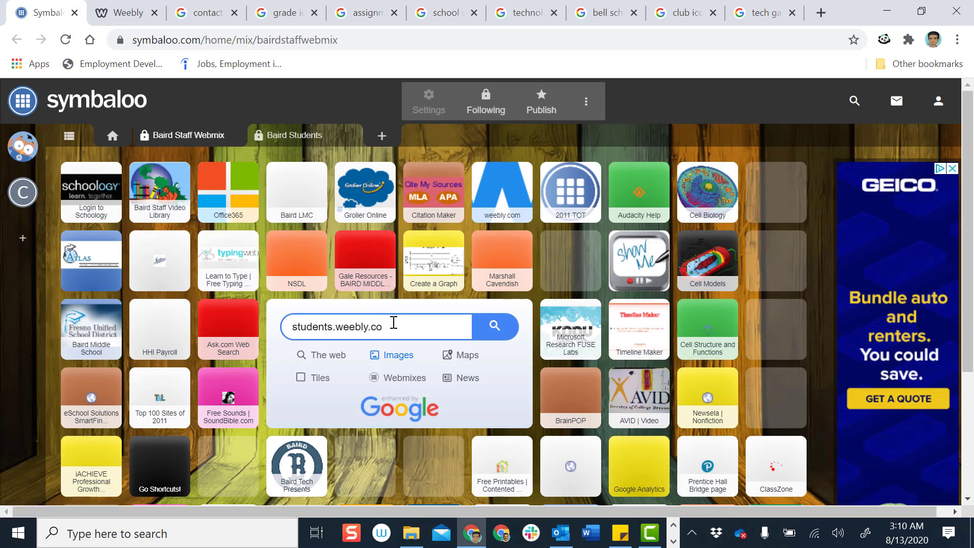
key("BackSpace")
key("BackSpace")
key("BackSpace")
key("BackSpace")
key("BackSpace")
key("BackSpace")
key("BackSpace")
key("BackSpace")
key("BackSpace")
key("BackSpace")
key("BackSpace")
key("BackSpace")
key("BackSpace")
key("BackSpace")
key("BackSpace")
key("BackSpace")
key("BackSpace")
key("BackSpace")
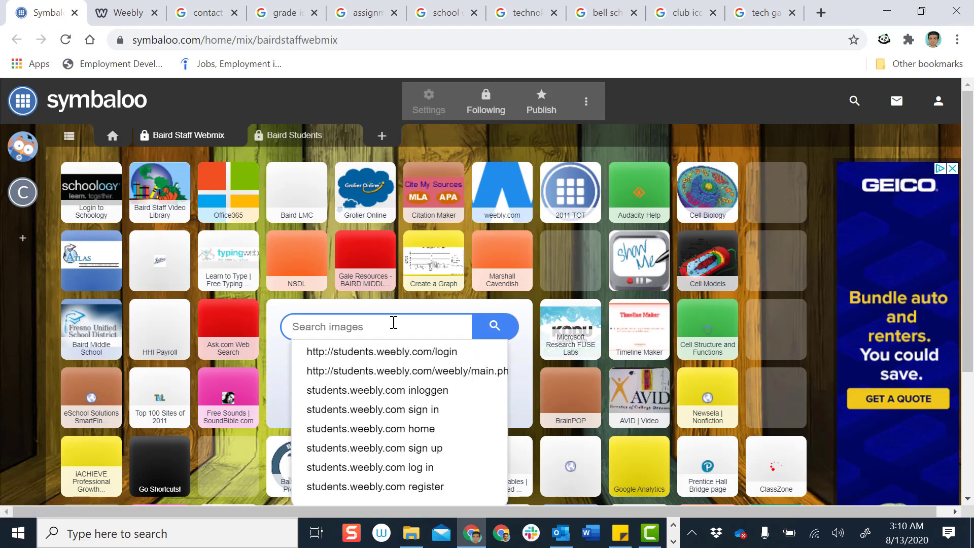
type("contact icons")
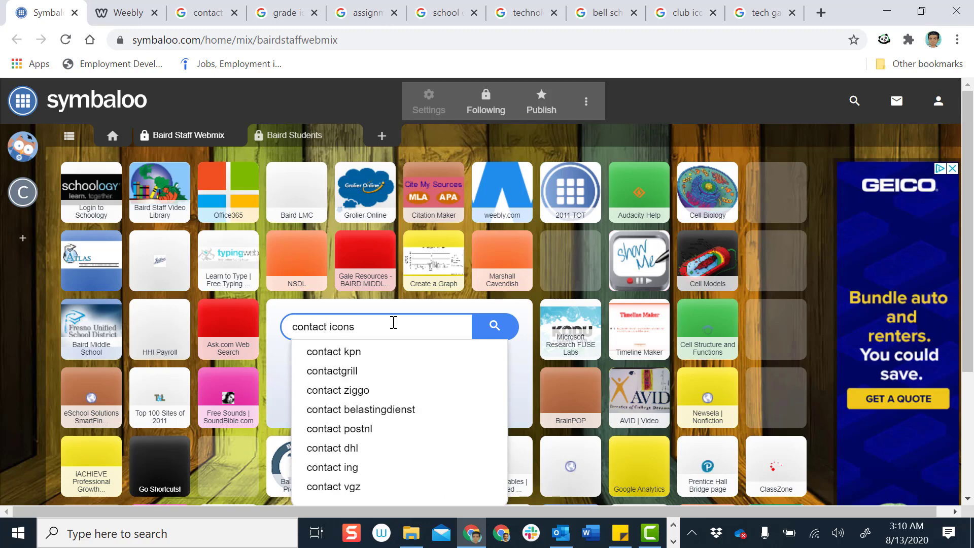
key("Return")
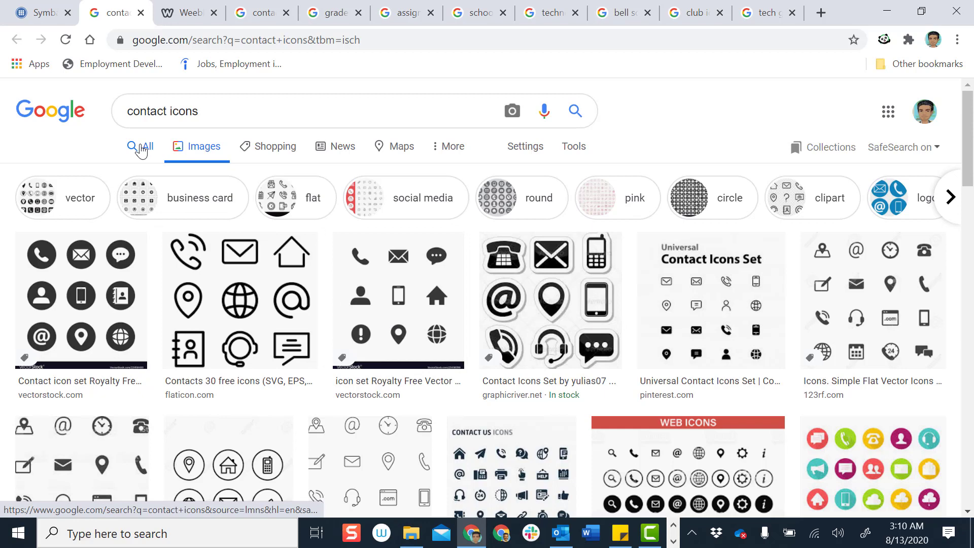
Show Google Images results for 'contact icons' and close the duplicate results tab
left_click(137, 150)
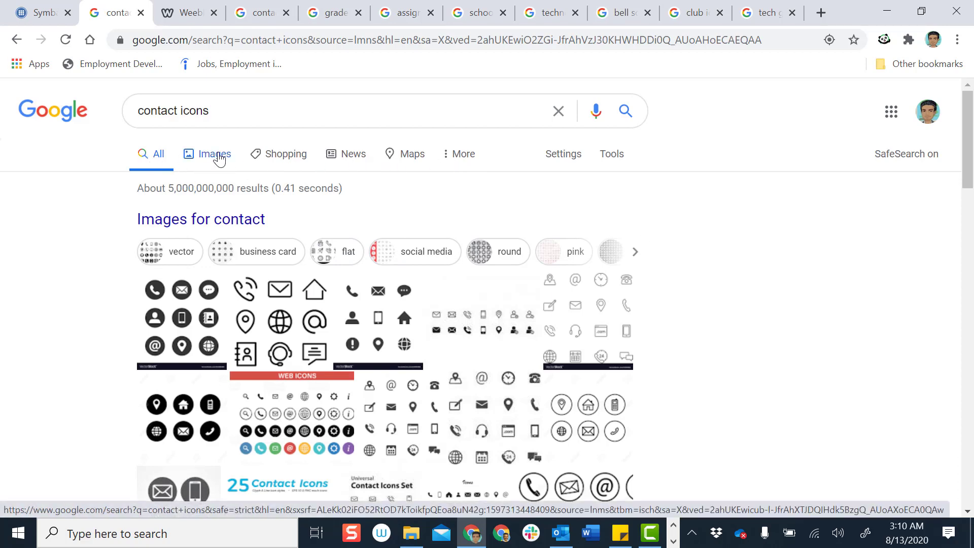
left_click(218, 158)
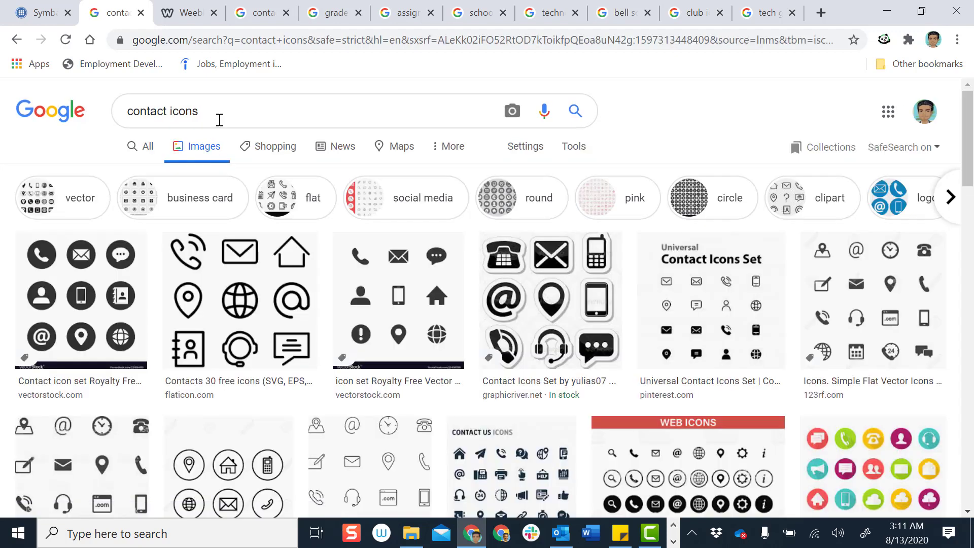
left_click(141, 13)
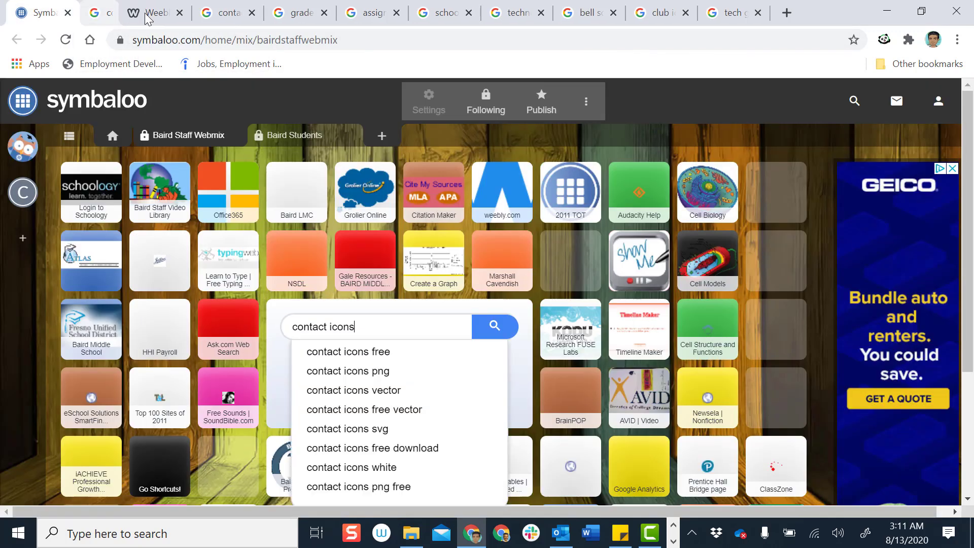
left_click(196, 14)
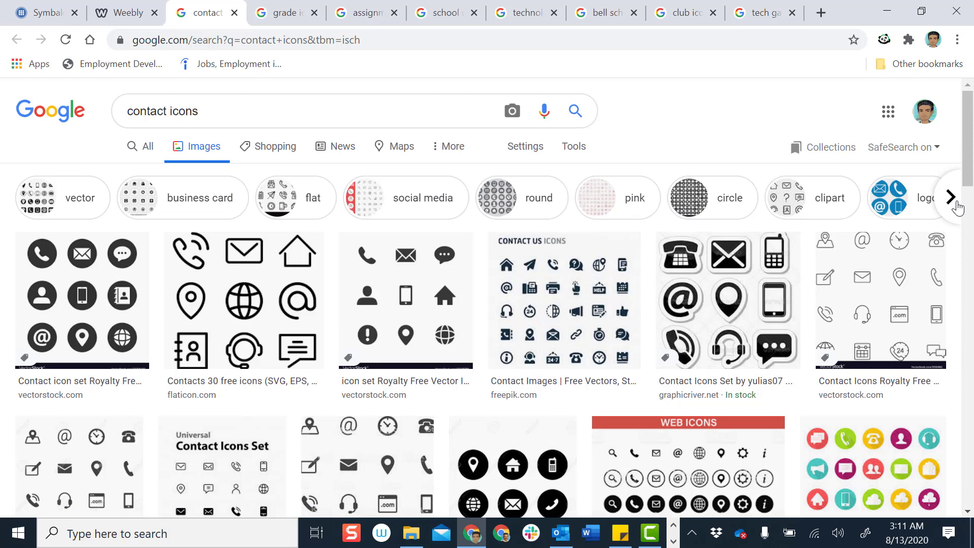
Browse the related-search suggestions, then preview the GraphicRiver Contact Icons Set
left_click(951, 197)
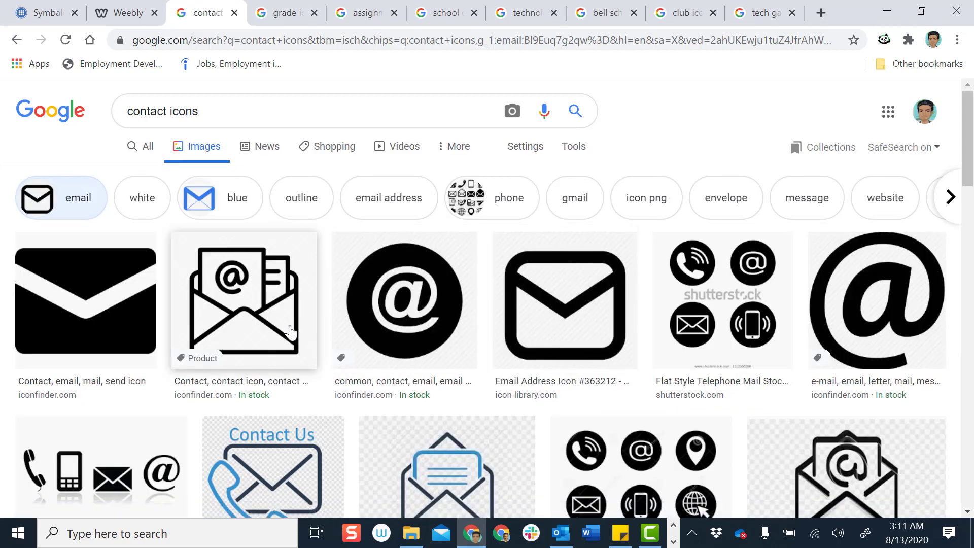
scroll(291, 331, "down", 5)
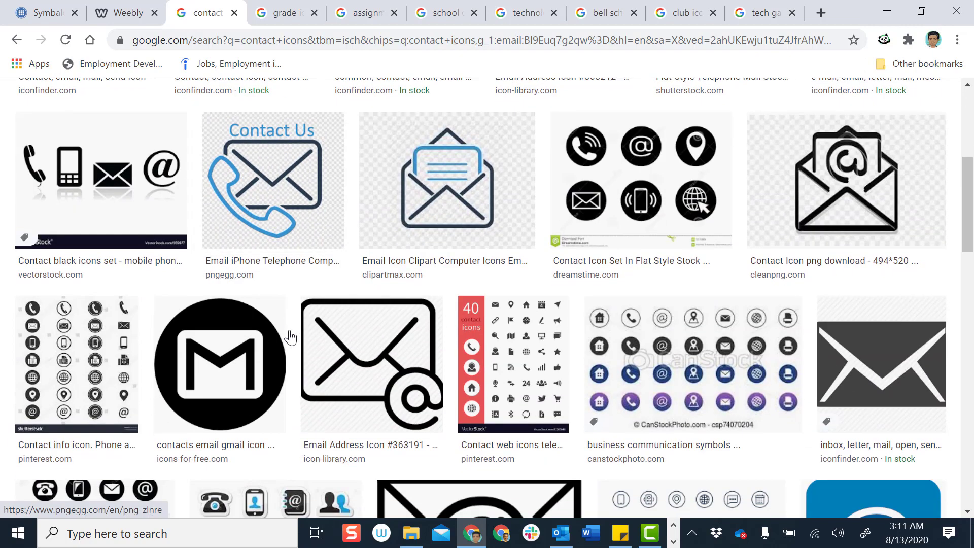
scroll(289, 330, "up", 5)
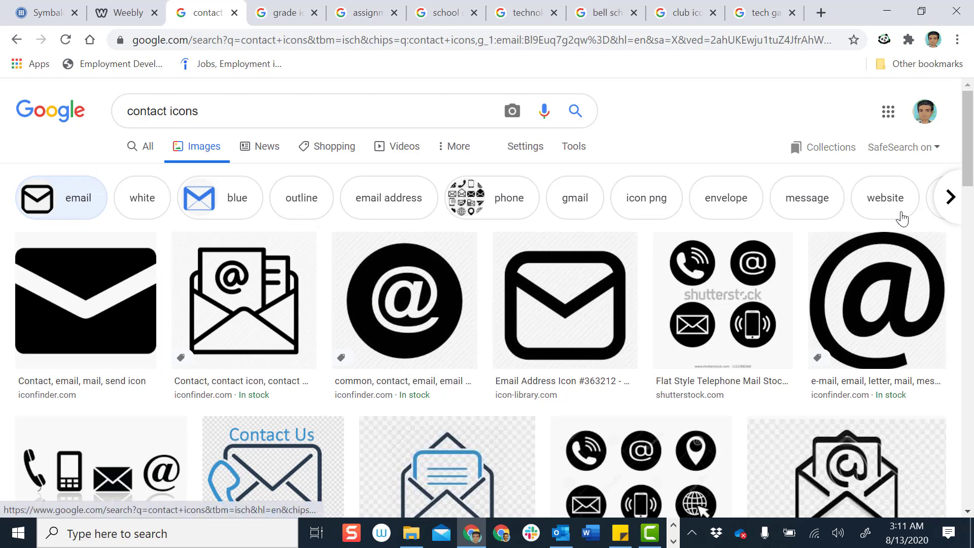
left_click(17, 40)
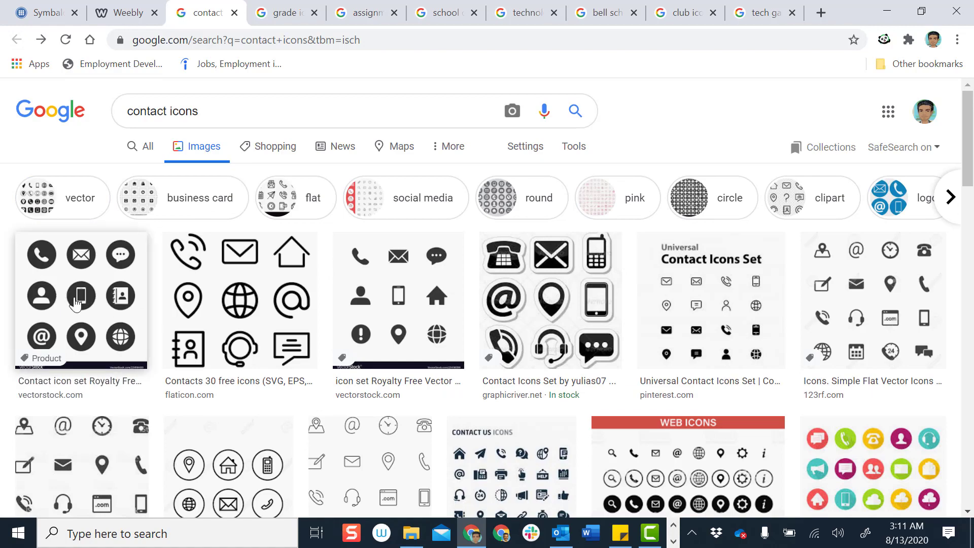
scroll(349, 320, "down", 4)
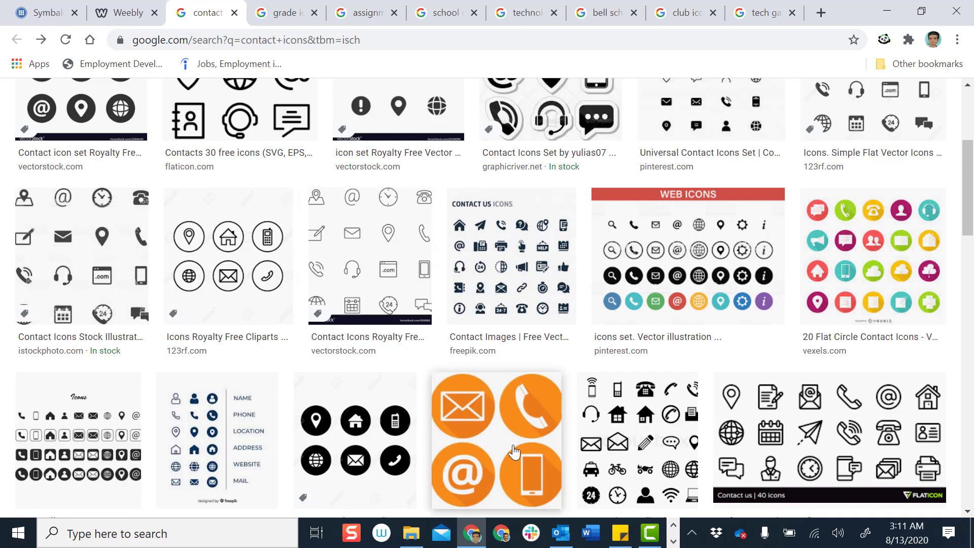
scroll(513, 450, "up", 4)
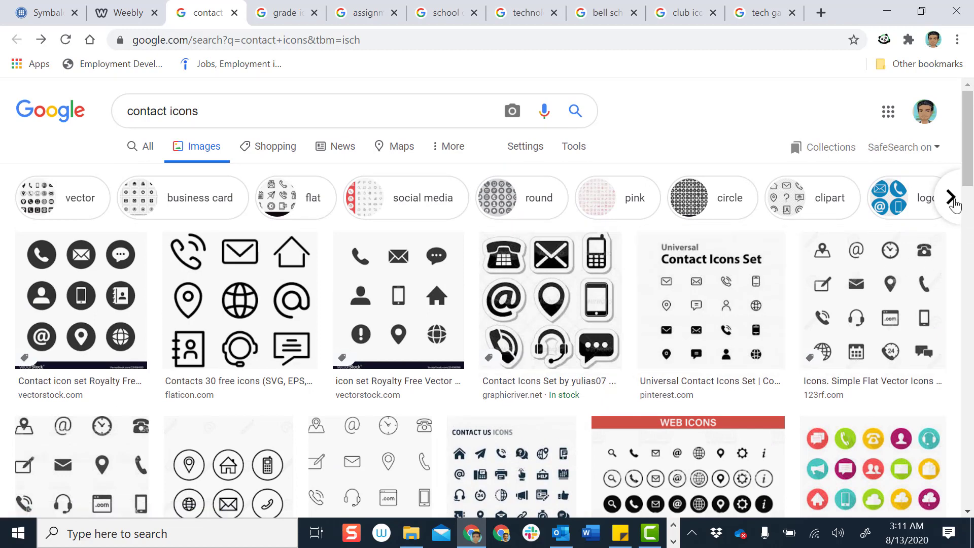
left_click(950, 198)
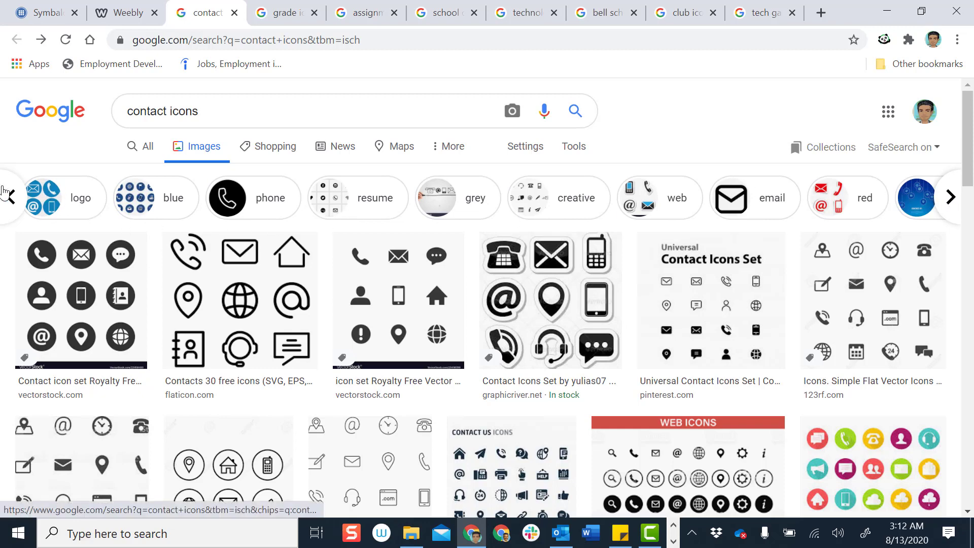
left_click(8, 198)
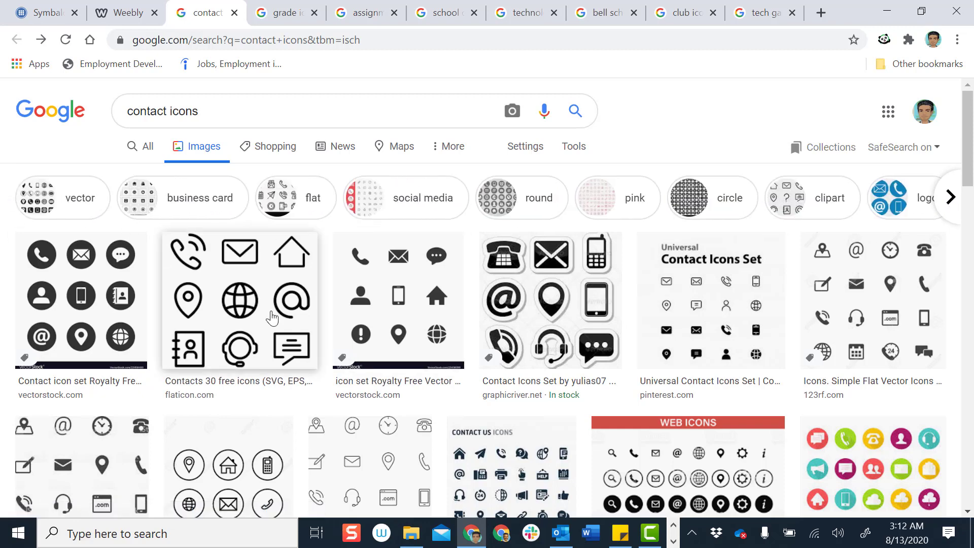
scroll(239, 322, "down", 5)
scroll(238, 322, "up", 5)
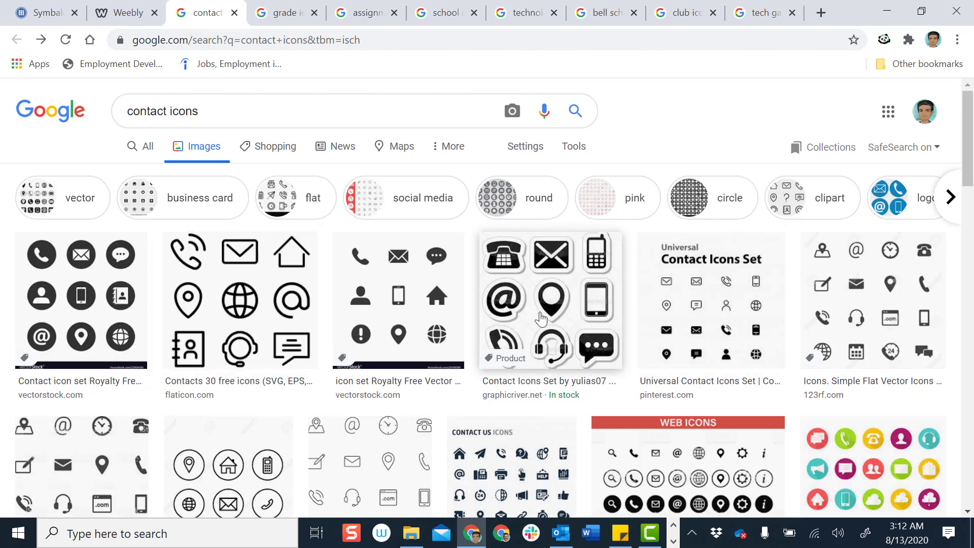
left_click(541, 318)
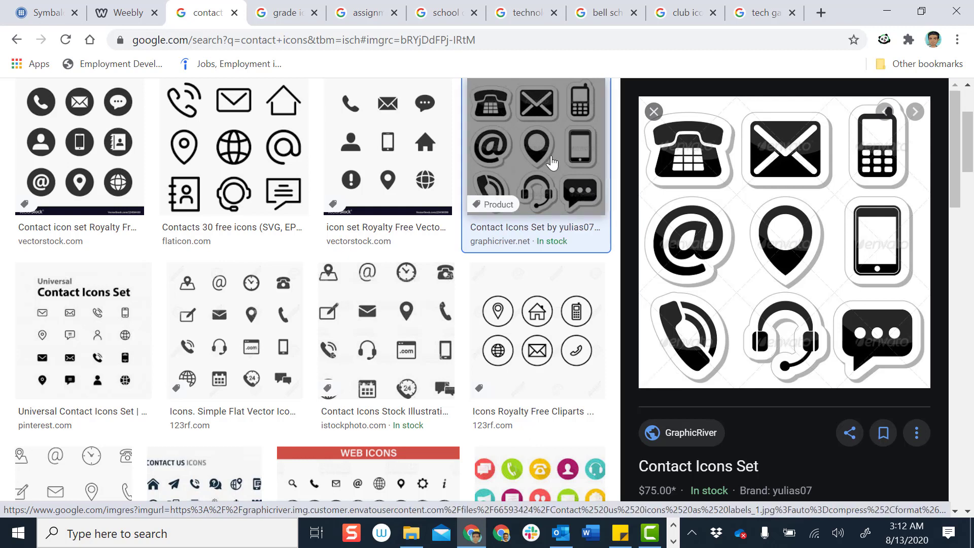
Compare contact icon previews from 123RF, iStock and the Pinterest WEB ICONS set
right_click(555, 154)
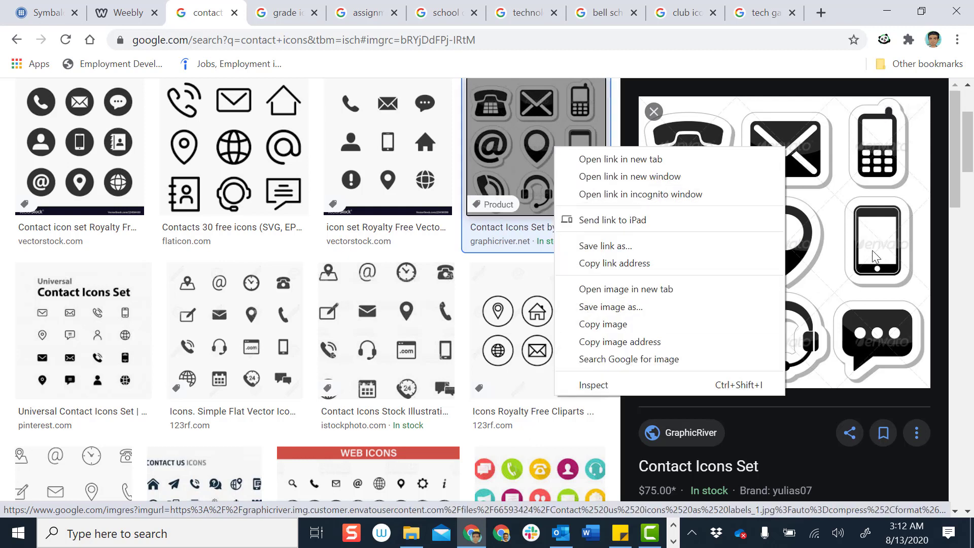
left_click(782, 109)
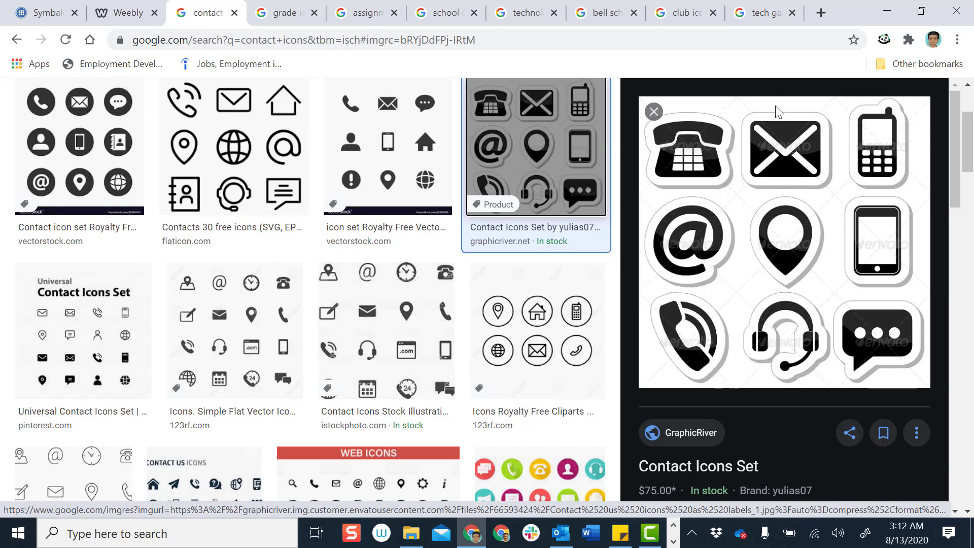
right_click(798, 229)
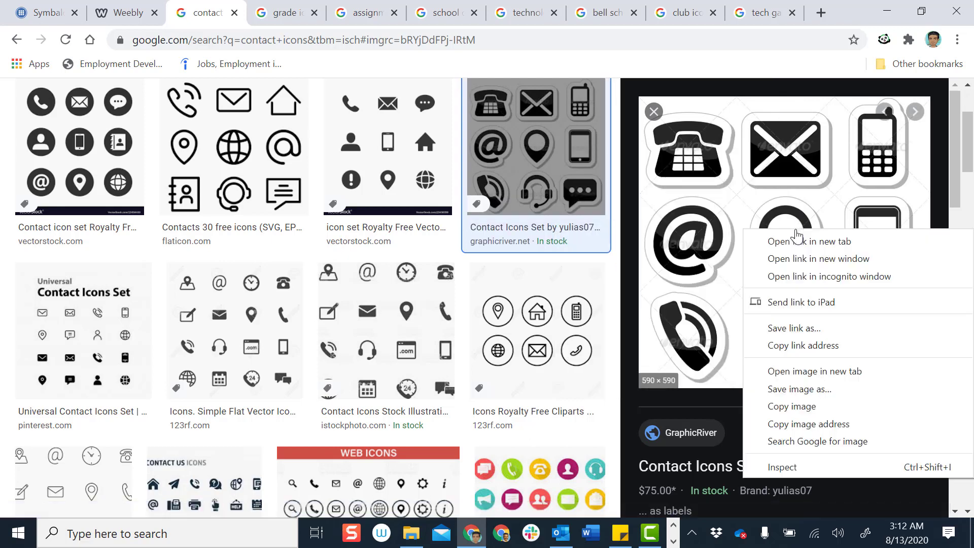
left_click(757, 69)
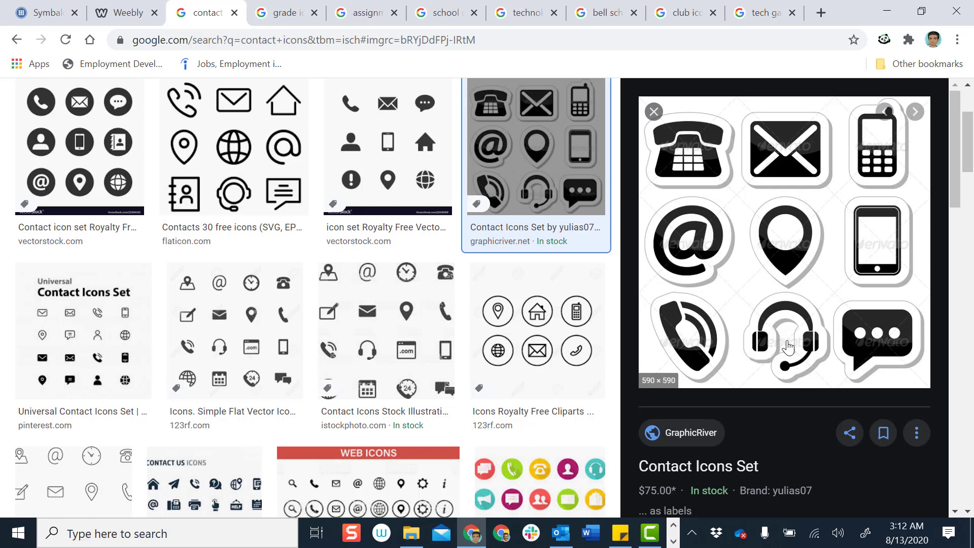
left_click(539, 346)
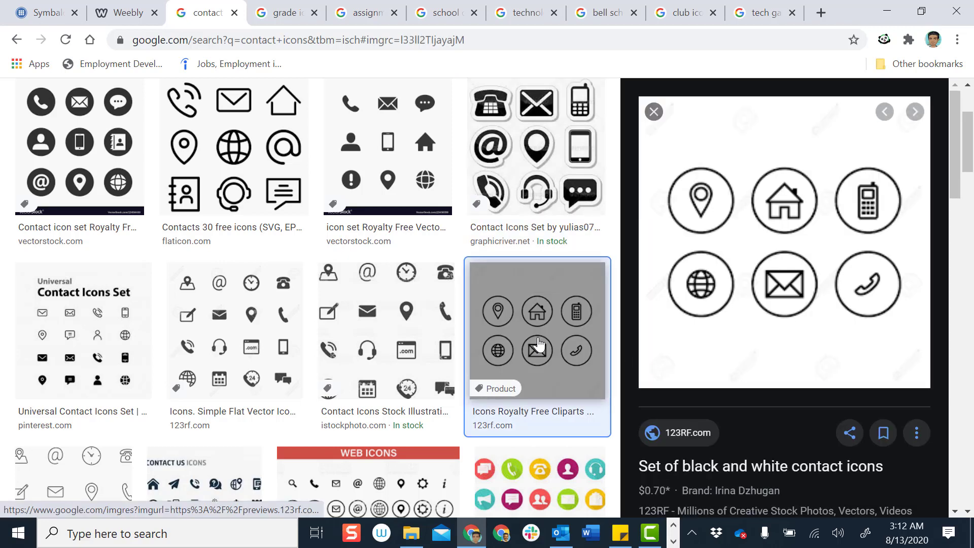
left_click(376, 335)
scroll(377, 335, "down", 4)
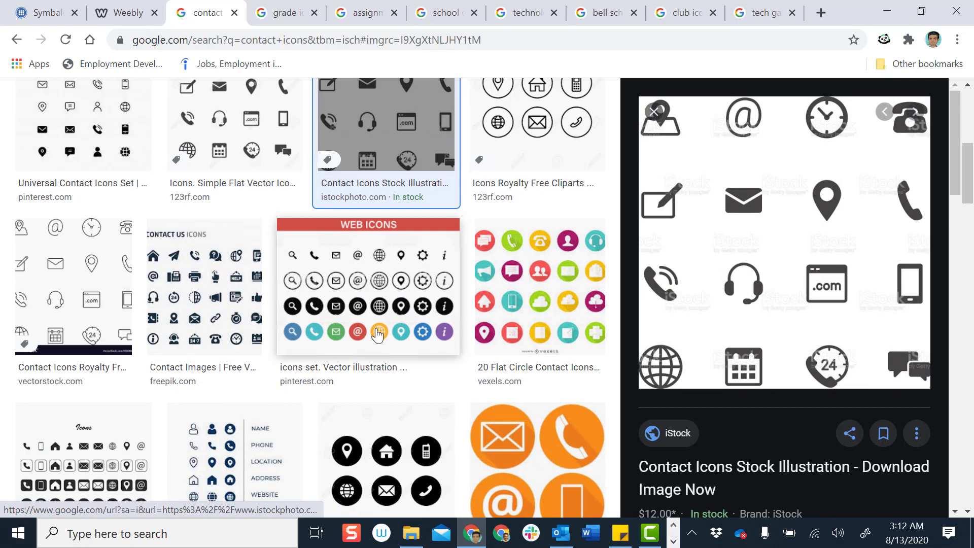
left_click(369, 302)
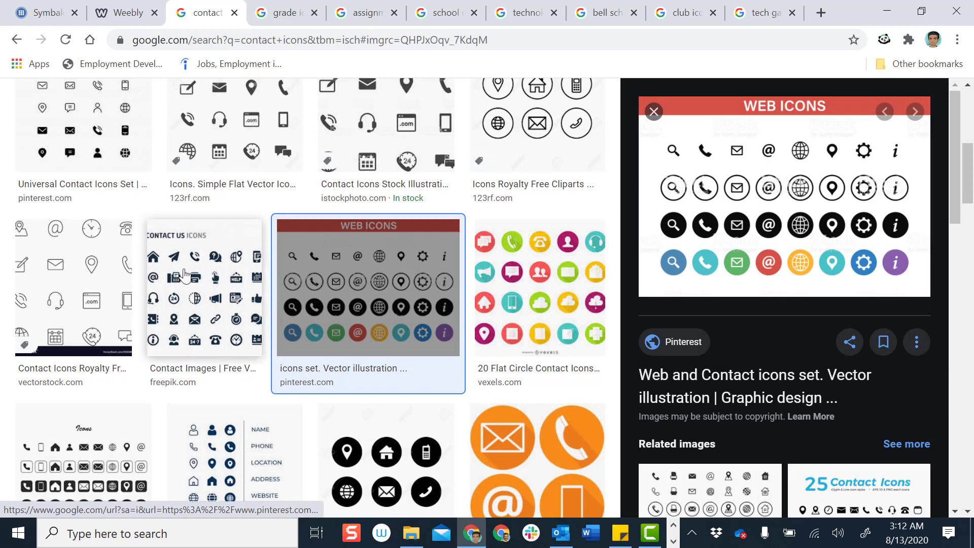
scroll(185, 276, "up", 4)
scroll(445, 322, "down", 3)
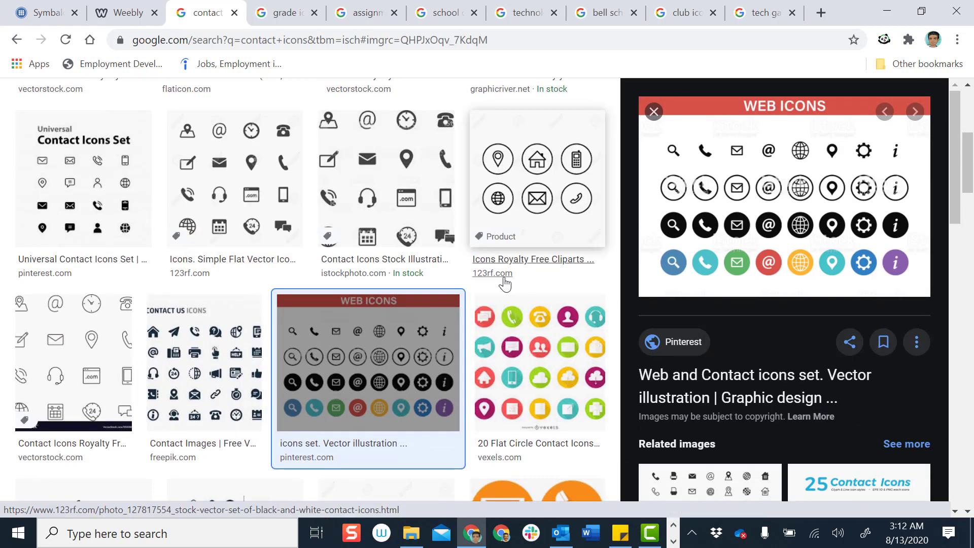
scroll(482, 284, "up", 5)
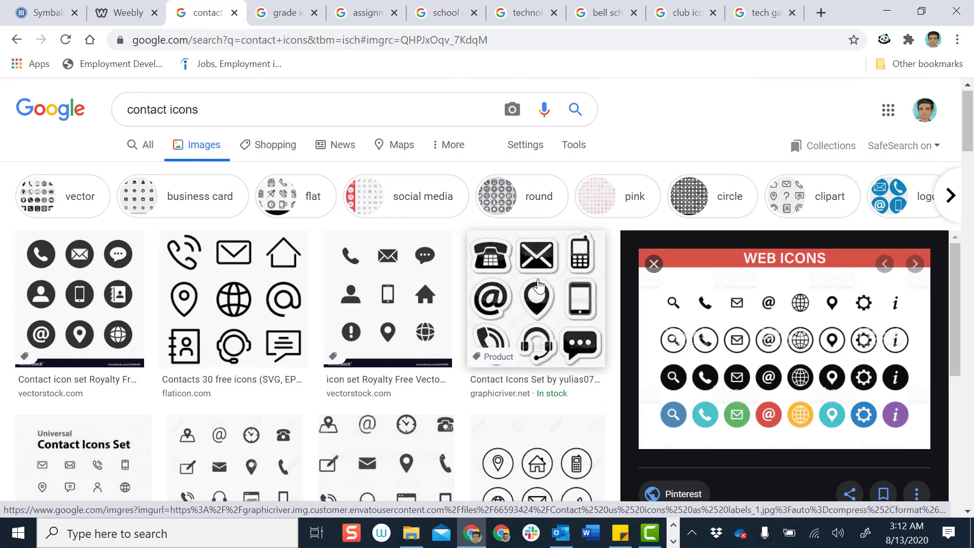
Select the VectorStock Contact icon set and choose Save image as for its preview
left_click(479, 285)
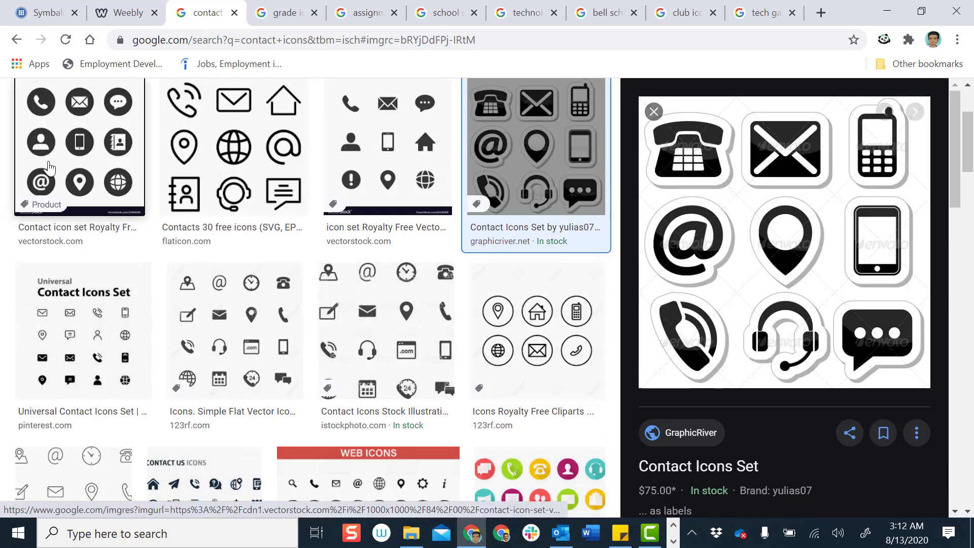
left_click(44, 165)
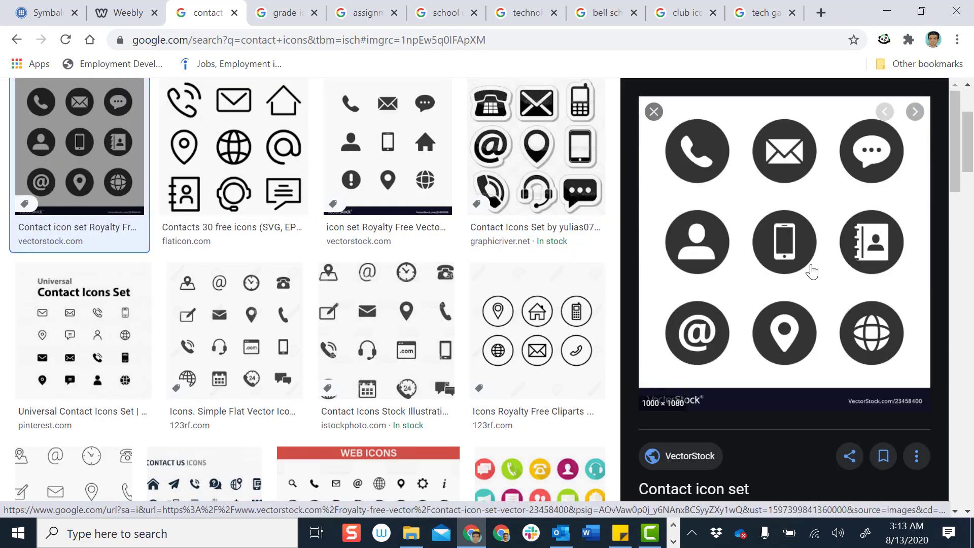
right_click(782, 276)
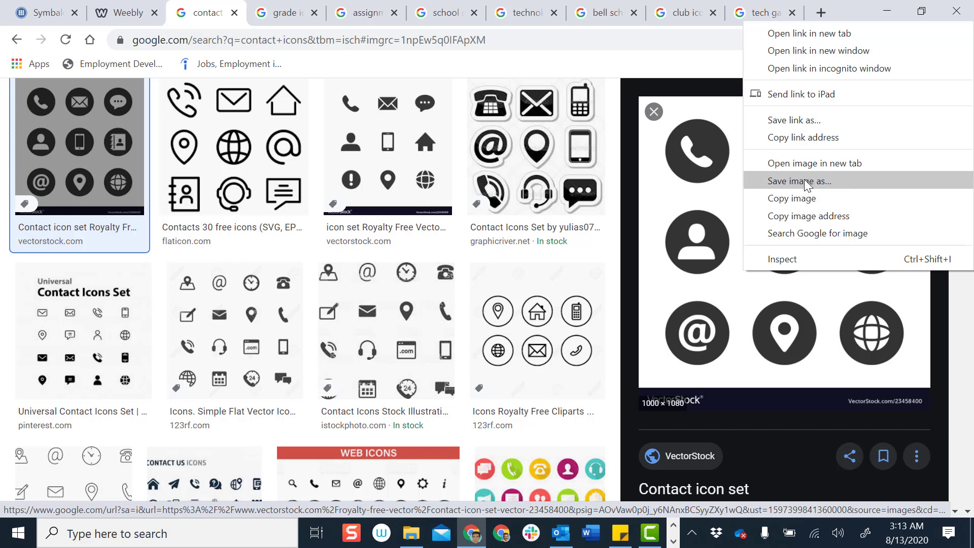
left_click(805, 179)
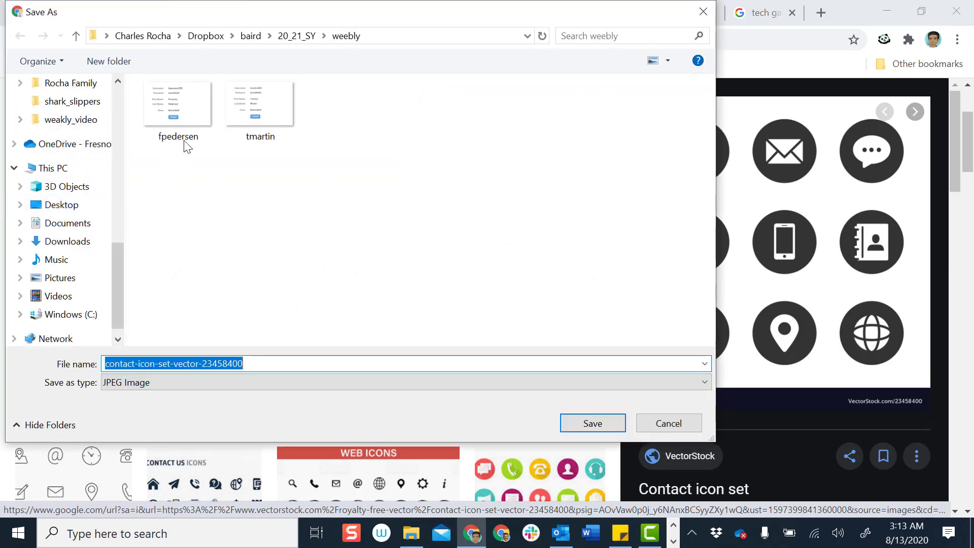
Point the Save As dialog to the Documents > weebly site icons folder
left_click(145, 36)
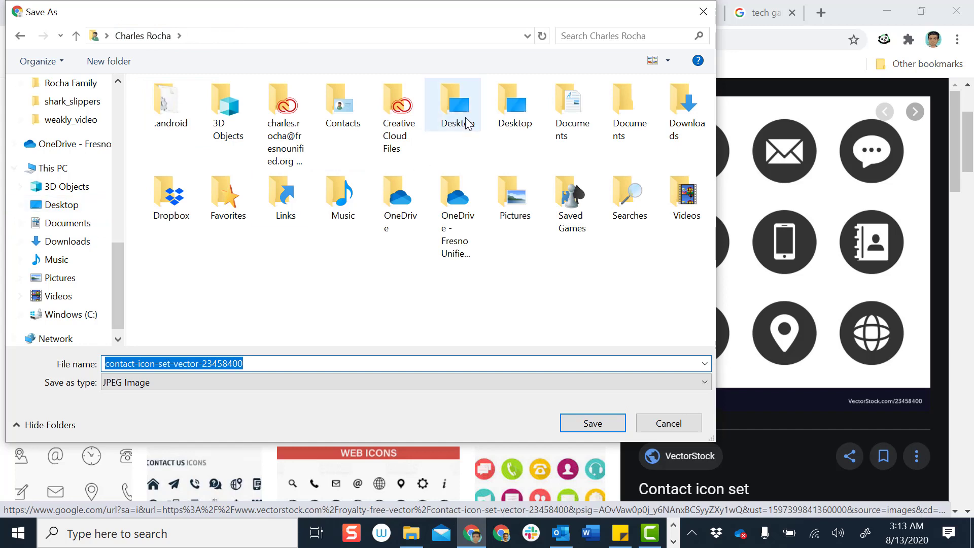
double_click(499, 106)
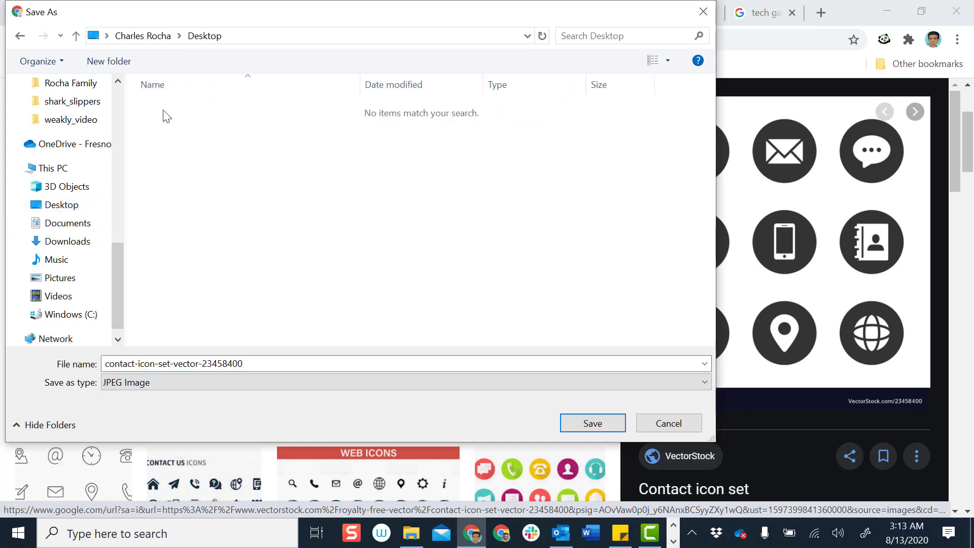
left_click(136, 37)
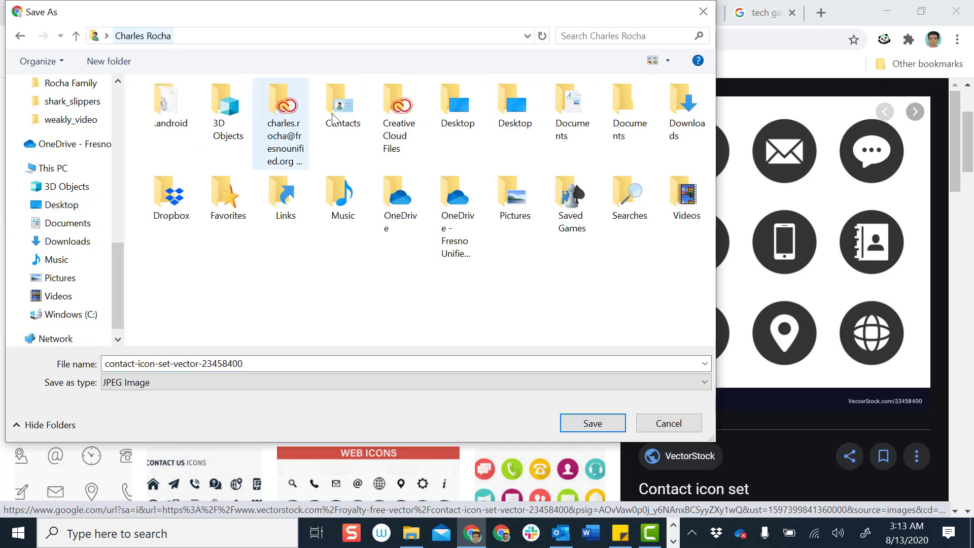
left_click(569, 133)
double_click(568, 133)
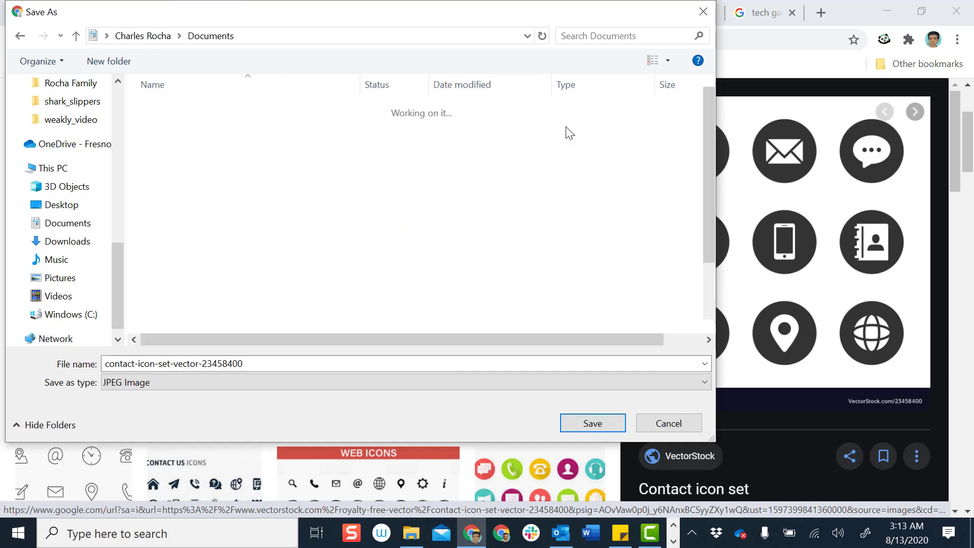
scroll(294, 261, "down", 2)
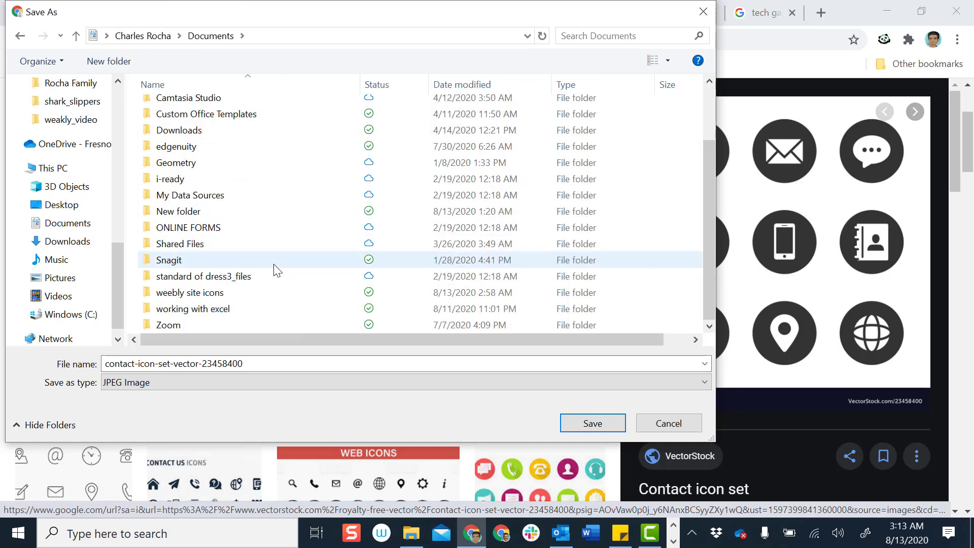
double_click(203, 292)
Name the image 'contact icon' and save it
left_click(283, 366)
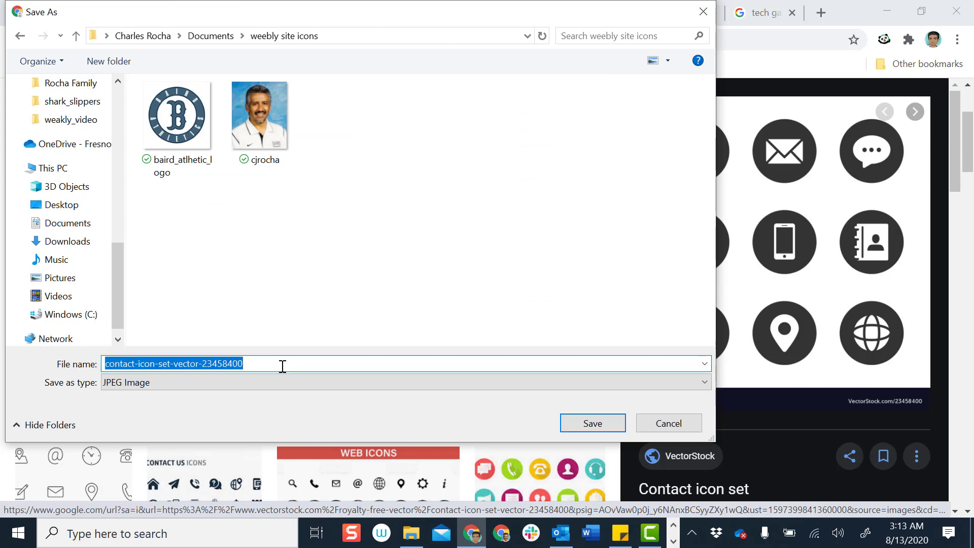
type("conr")
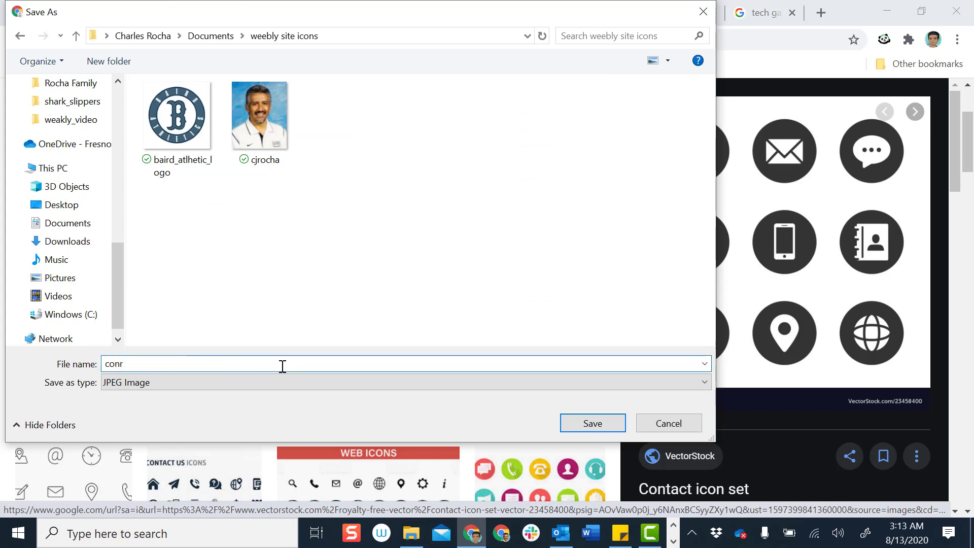
key("BackSpace")
type("tact icon")
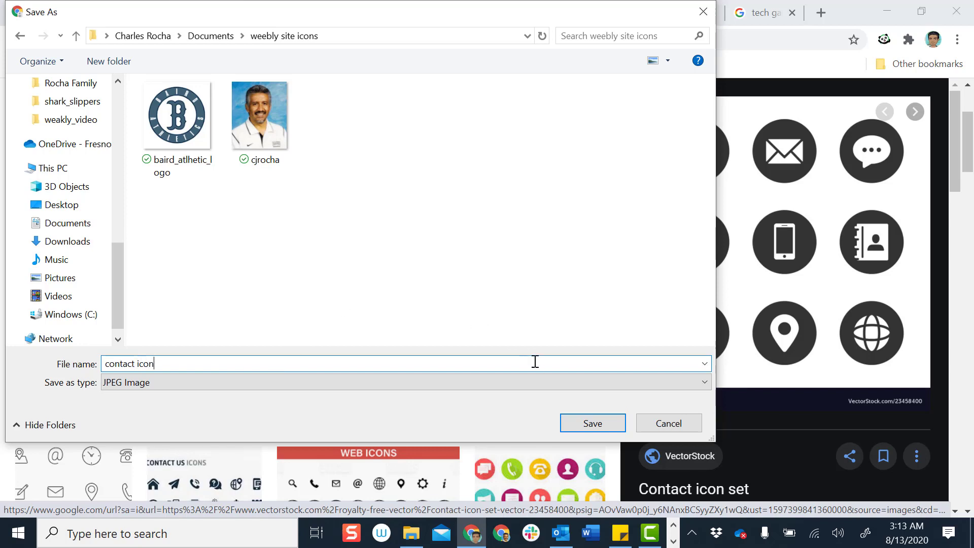
left_click(595, 426)
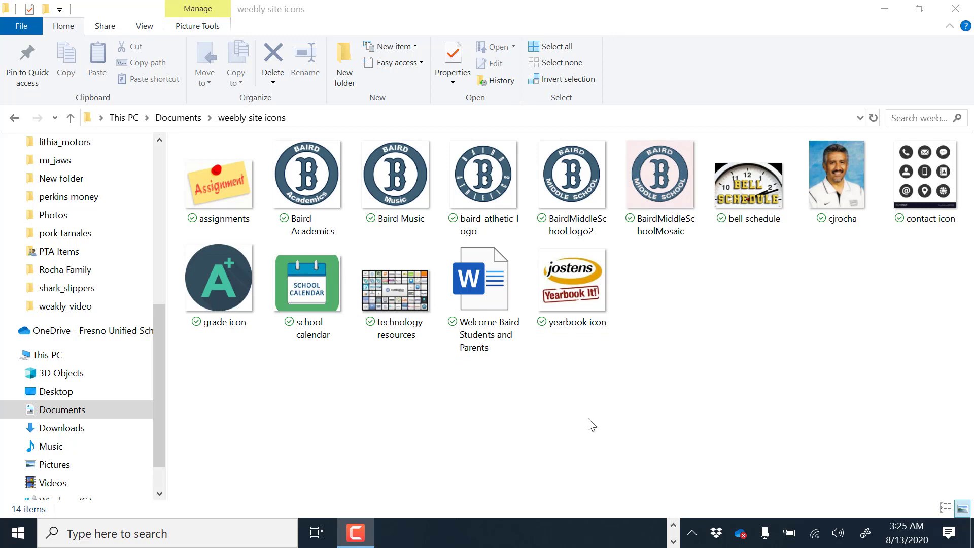
Bring Chrome, showing the 'tech game icons' image search, in front of File Explorer
left_click(674, 528)
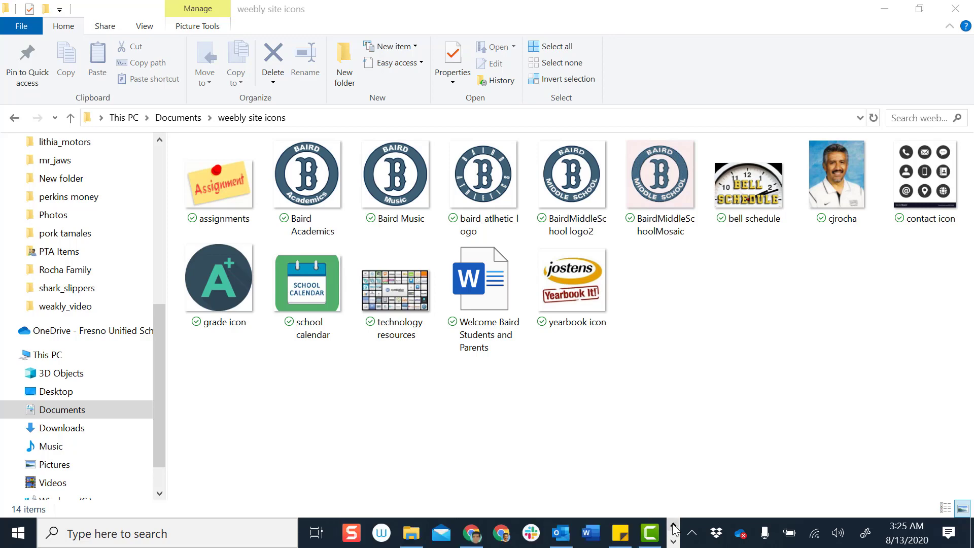
left_click(466, 539)
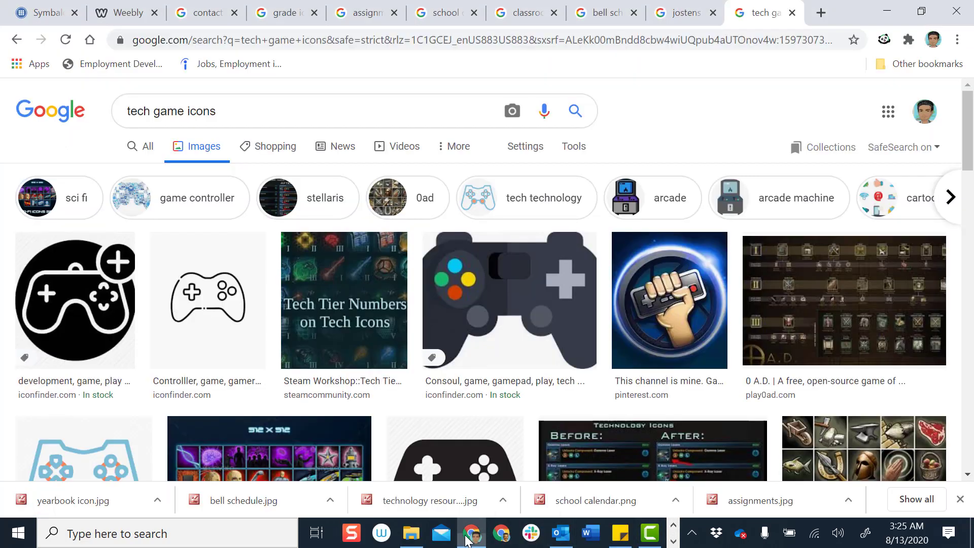
Delete the bottom-middle gallery block so the bottom row has two wider placeholders
left_click(108, 15)
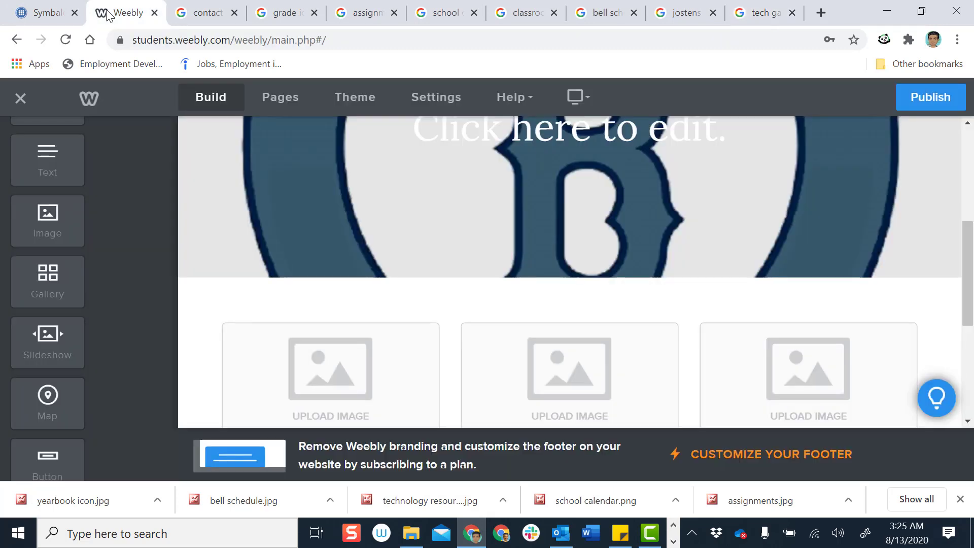
scroll(332, 264, "down", 2)
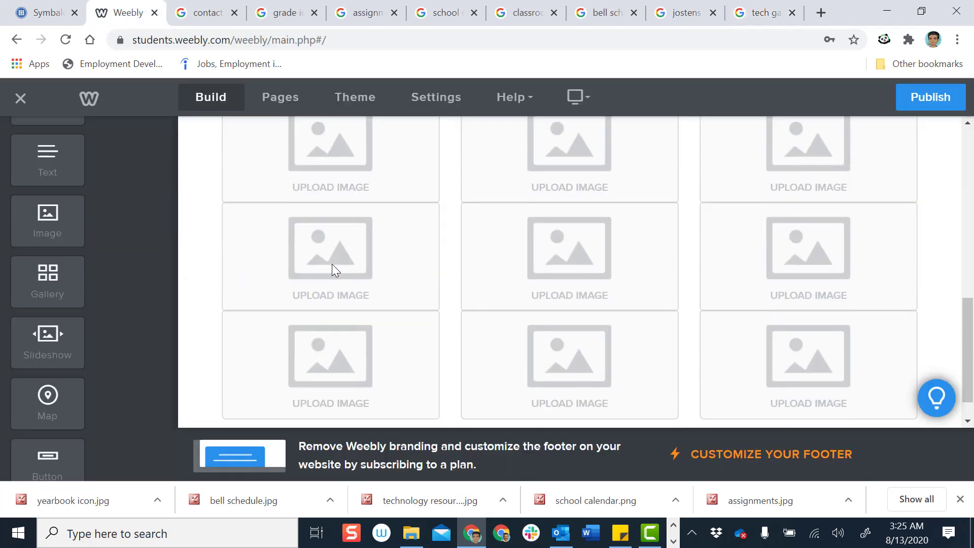
scroll(332, 263, "up", 5)
scroll(333, 269, "down", 4)
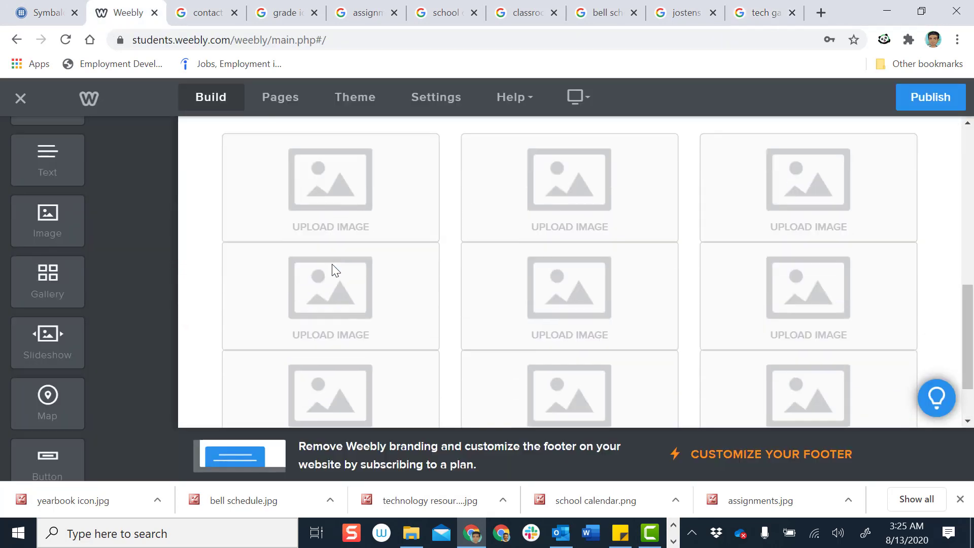
scroll(332, 269, "down", 2)
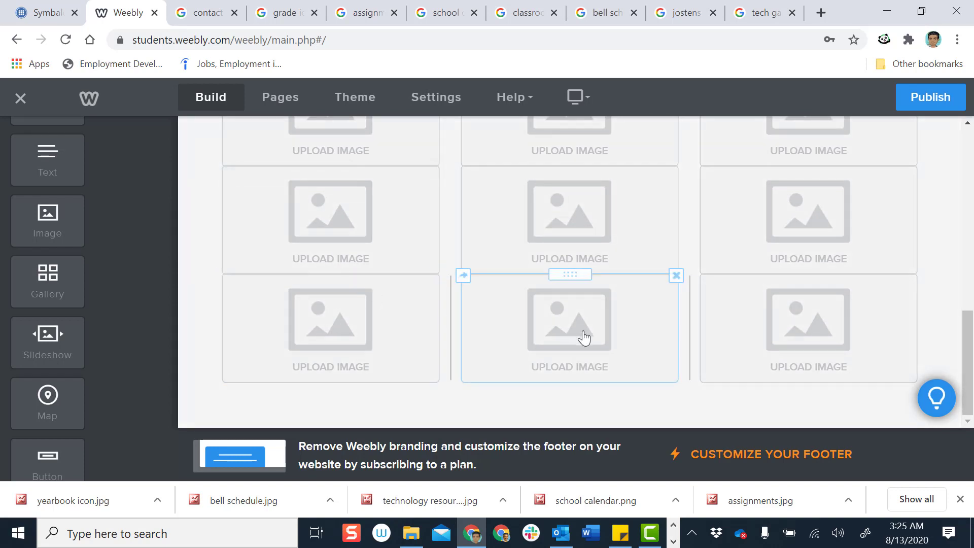
left_click(678, 282)
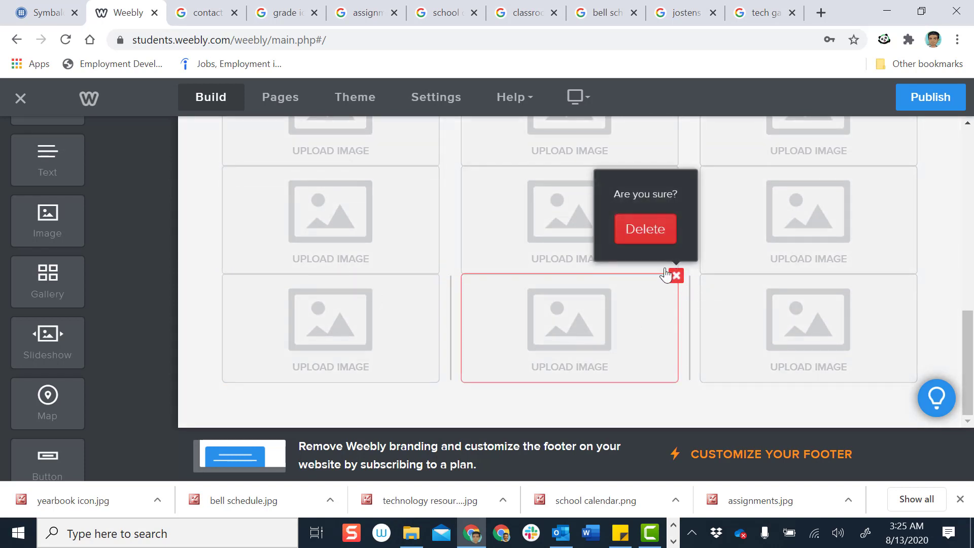
left_click(647, 231)
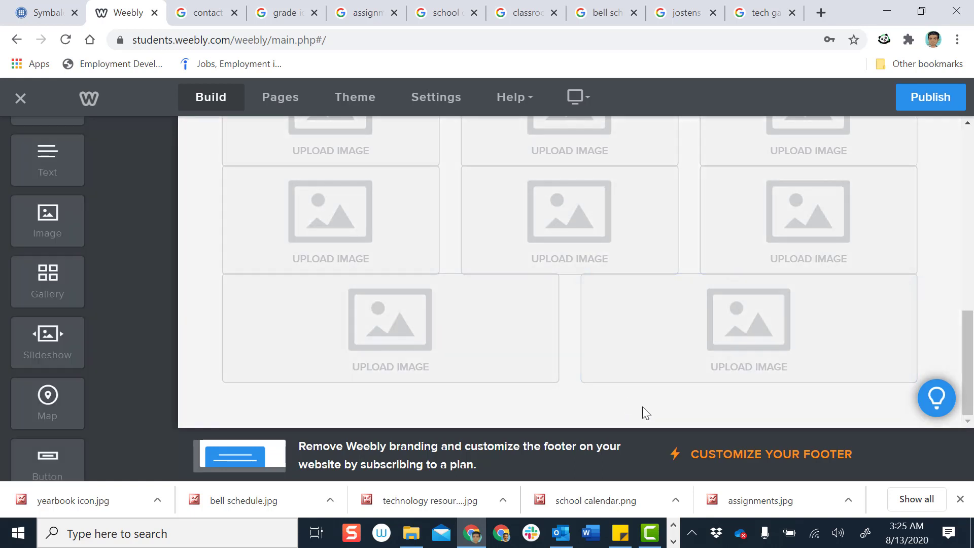
scroll(643, 406, "up", 5)
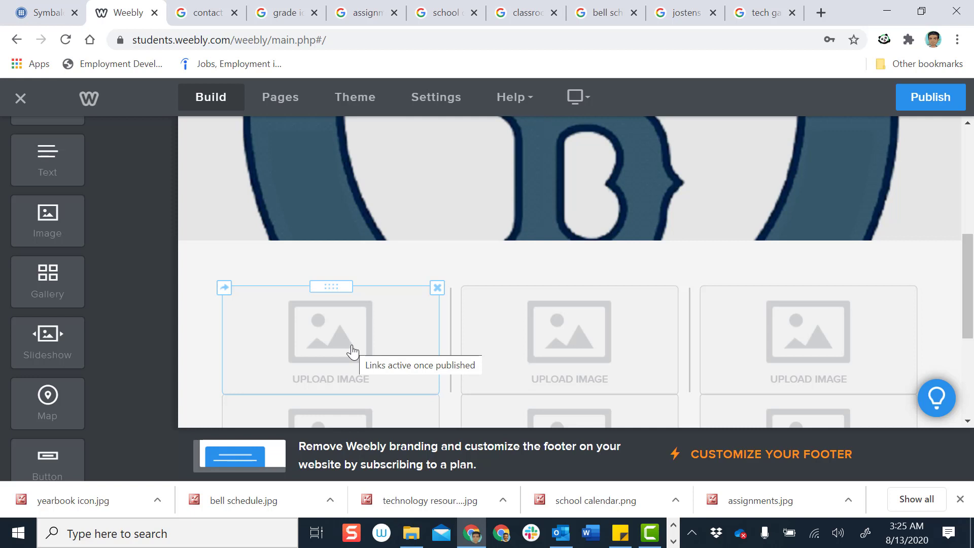
Upload the teacher photo from Documents > weebly site icons into the first gallery block
left_click(317, 349)
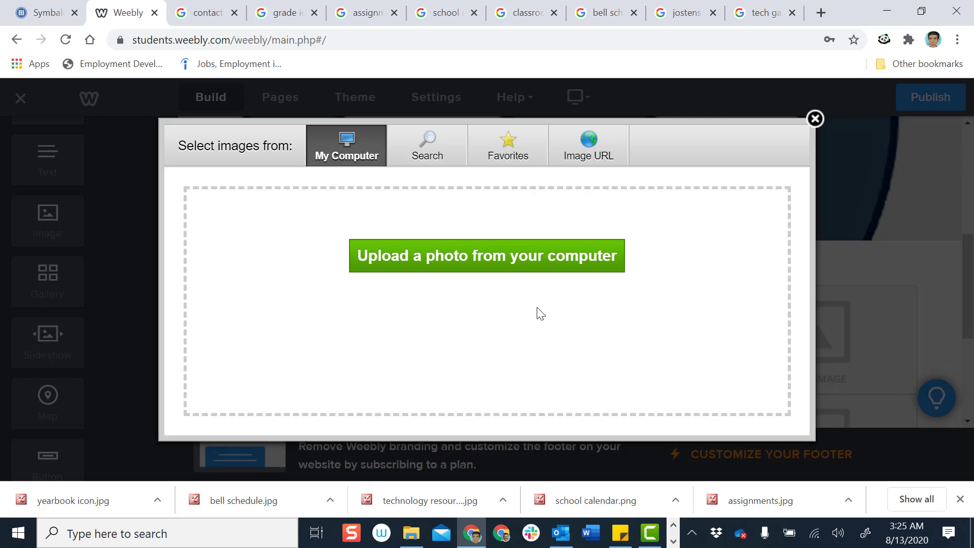
left_click(456, 273)
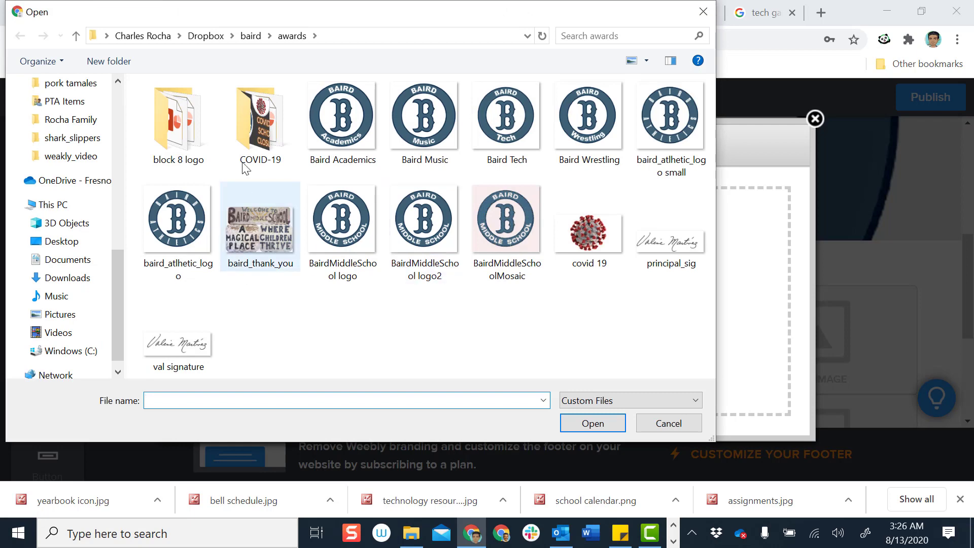
left_click(163, 39)
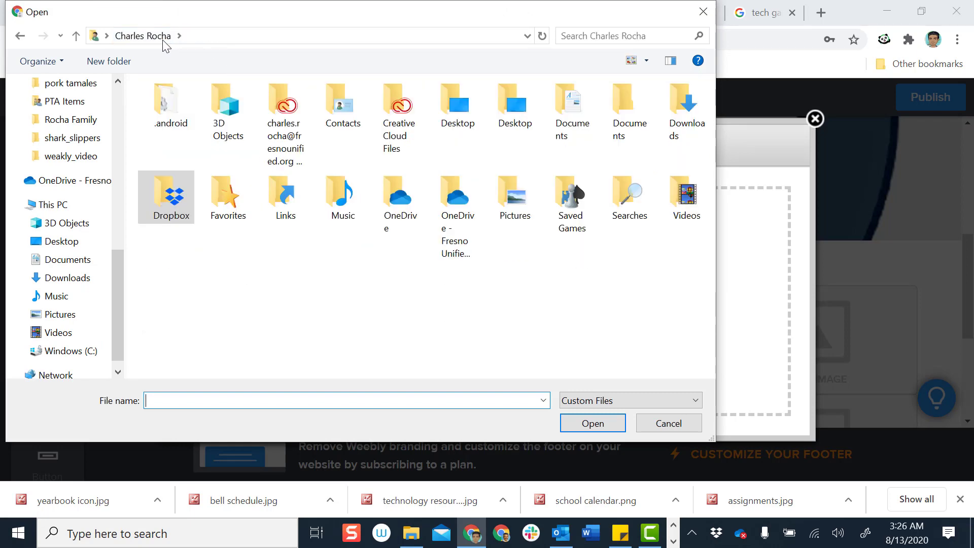
double_click(572, 116)
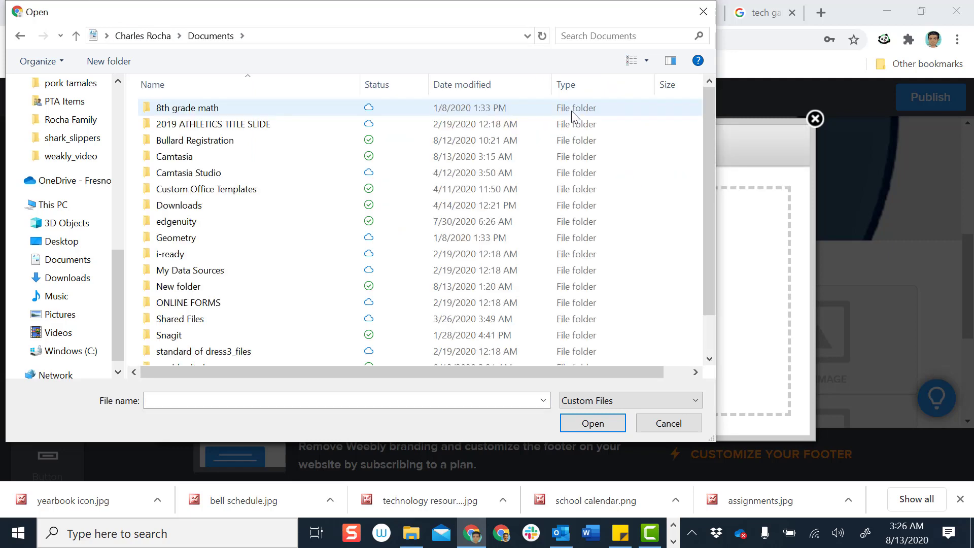
scroll(193, 299, "down", 1)
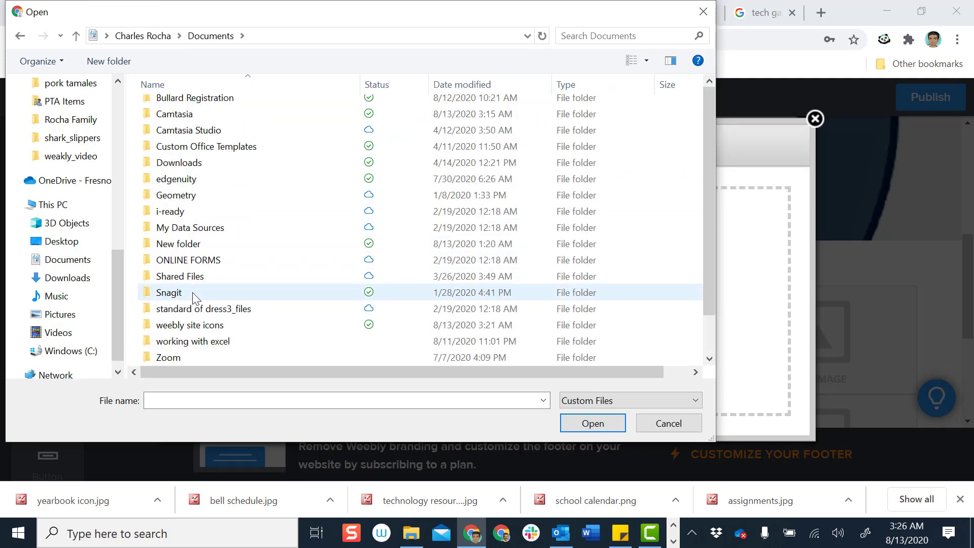
left_click(185, 328)
double_click(186, 328)
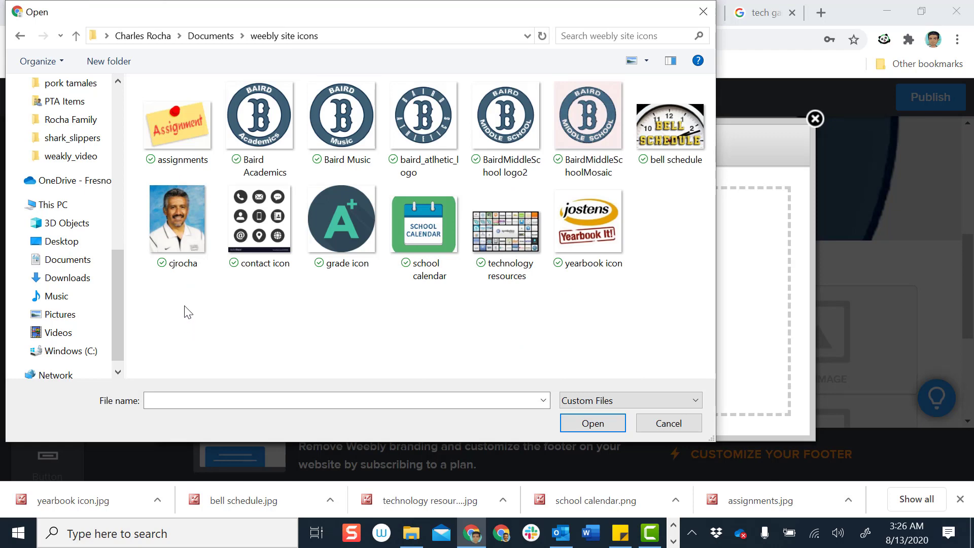
double_click(178, 214)
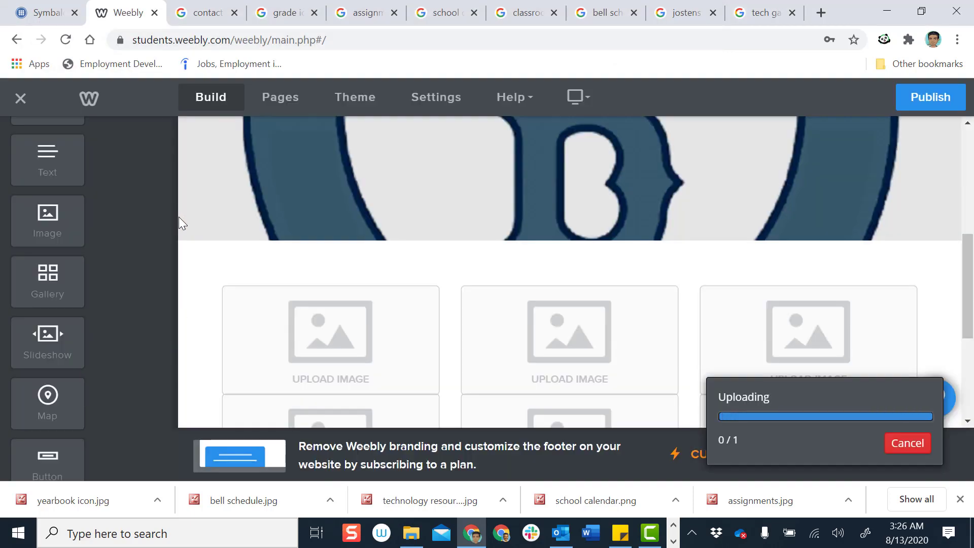
Scroll through the editor to confirm the teacher photo now fills the first gallery block
scroll(427, 326, "down", 3)
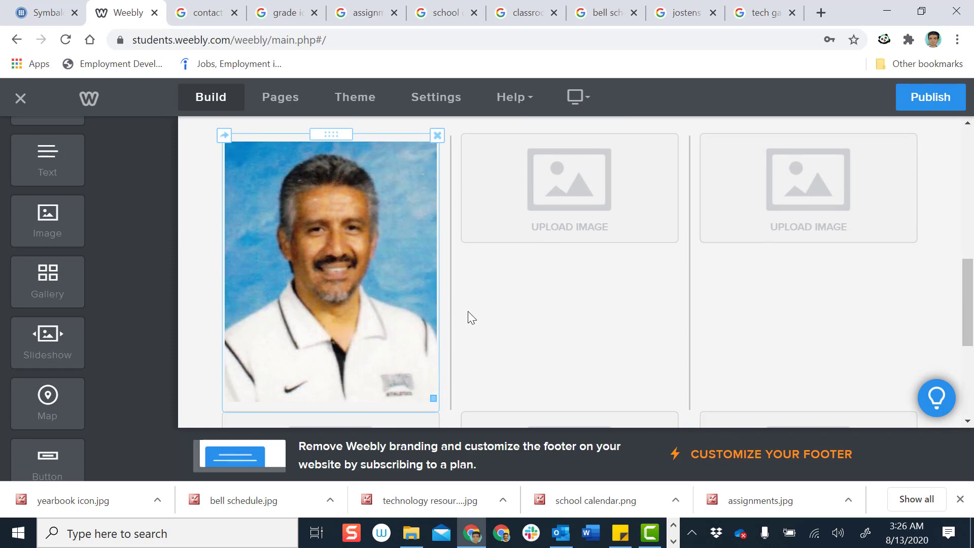
scroll(513, 292, "down", 5)
scroll(513, 293, "up", 6)
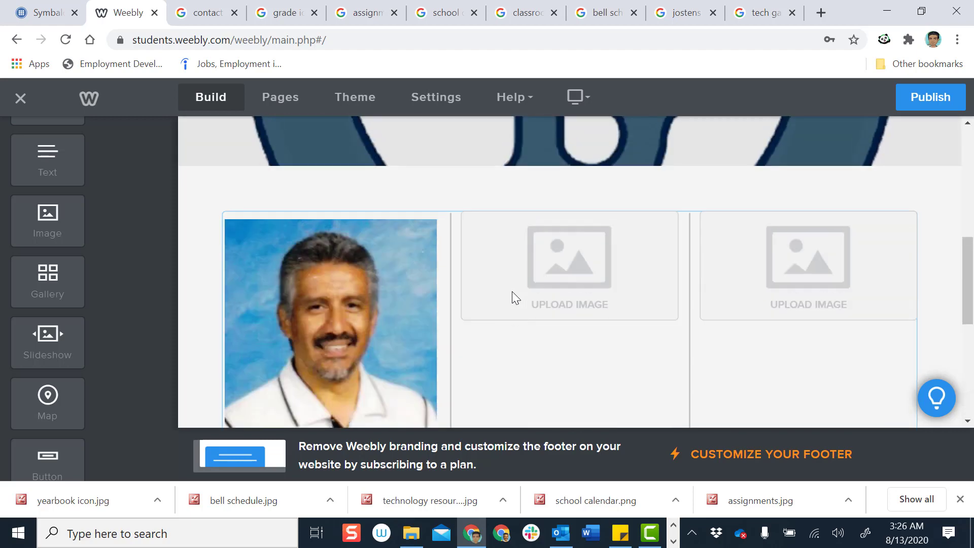
scroll(513, 292, "down", 4)
scroll(513, 292, "up", 4)
scroll(513, 292, "down", 1)
scroll(513, 291, "down", 3)
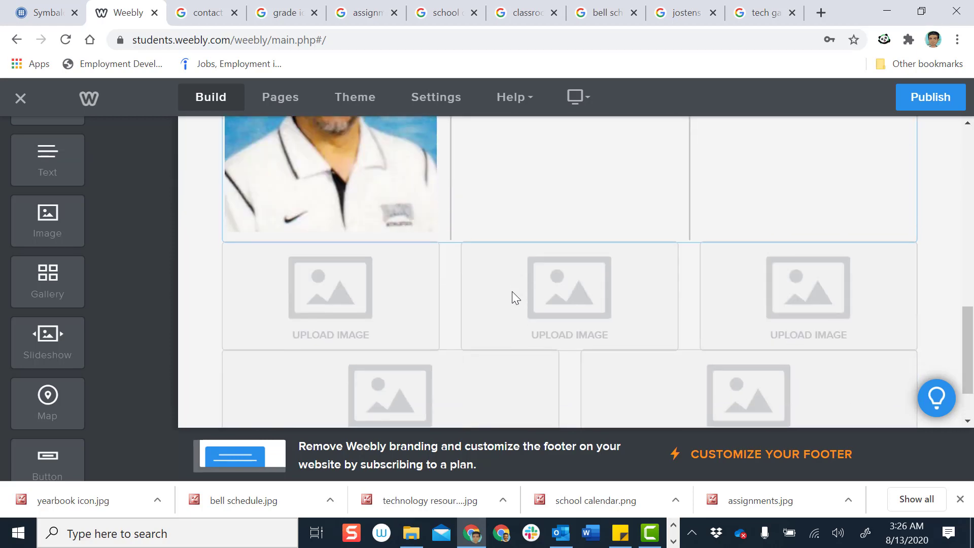
scroll(513, 291, "up", 4)
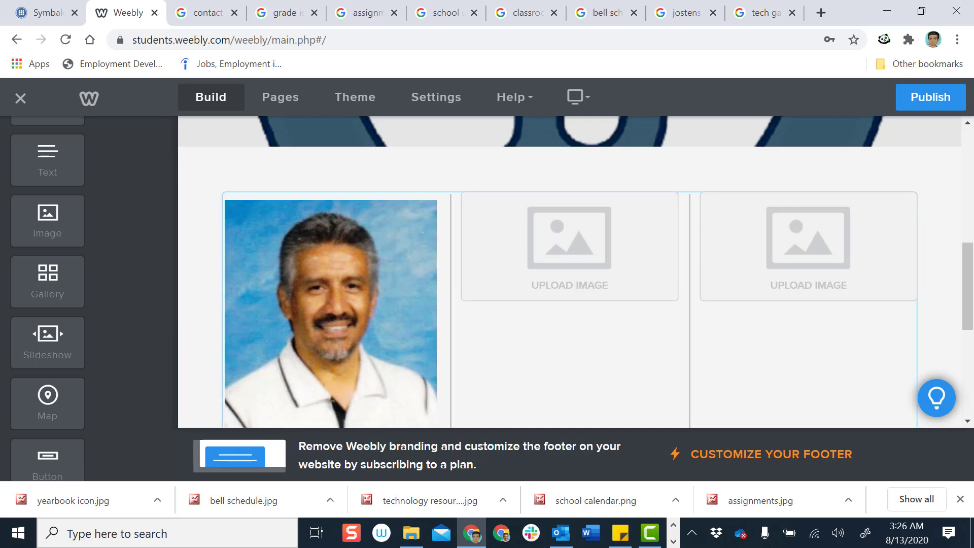
mouse_move(969, 293)
left_mouse_down()
mouse_move(969, 249)
mouse_move(969, 319)
mouse_move(963, 276)
left_mouse_up()
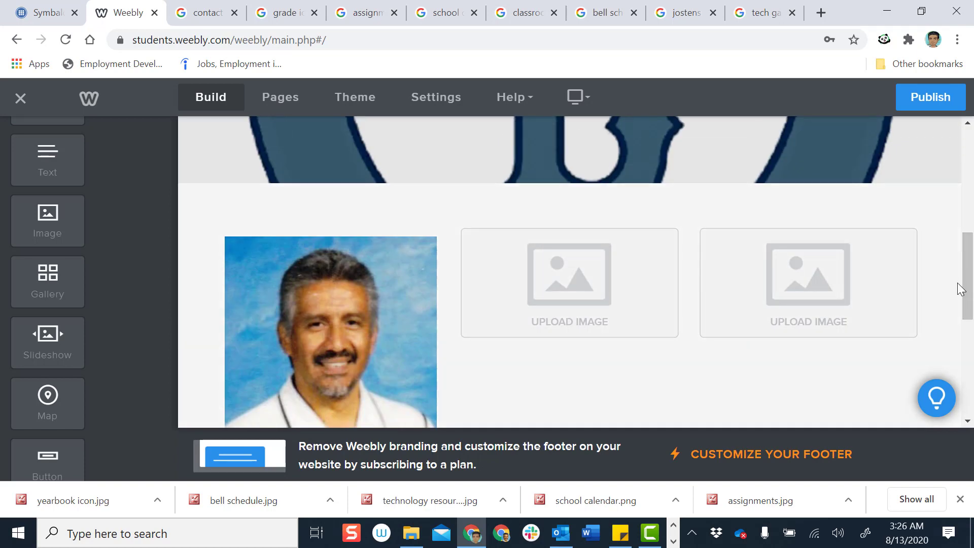
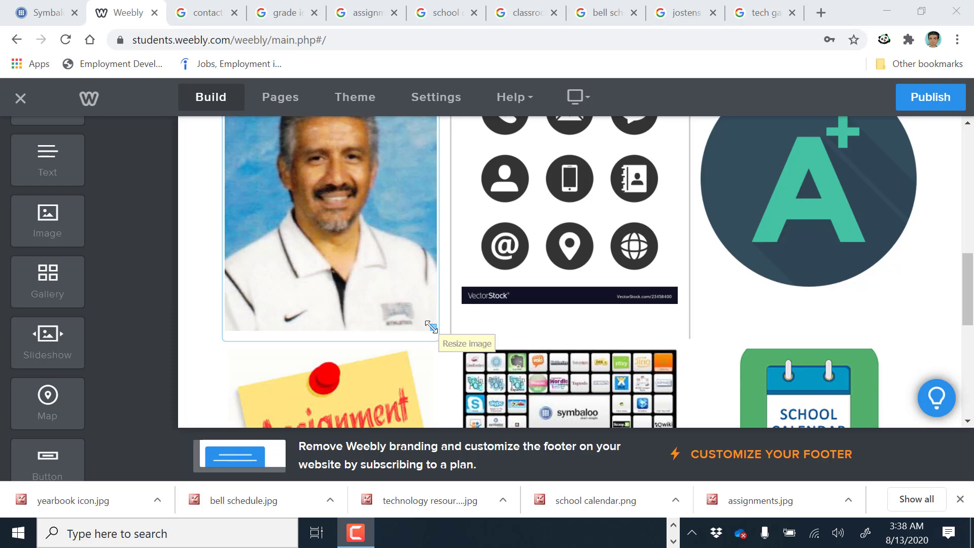
Enlarge the Bell Schedule image by dragging its corner handle outward
scroll(430, 326, "down", 5)
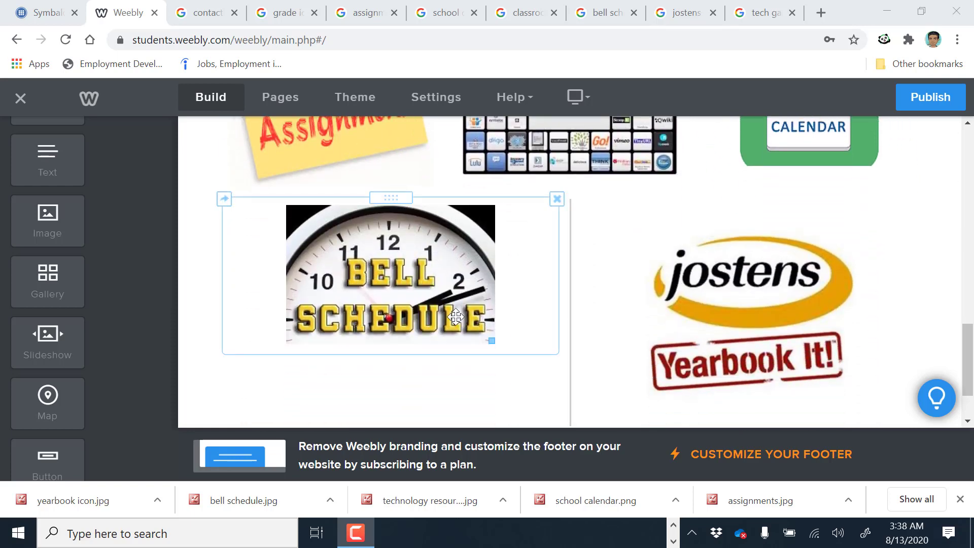
scroll(716, 315, "down", 2)
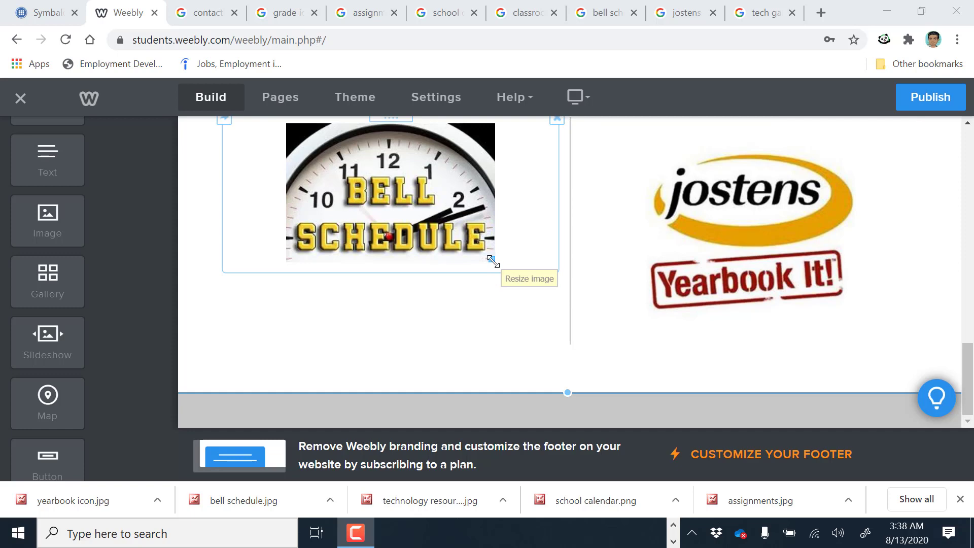
left_click(812, 282)
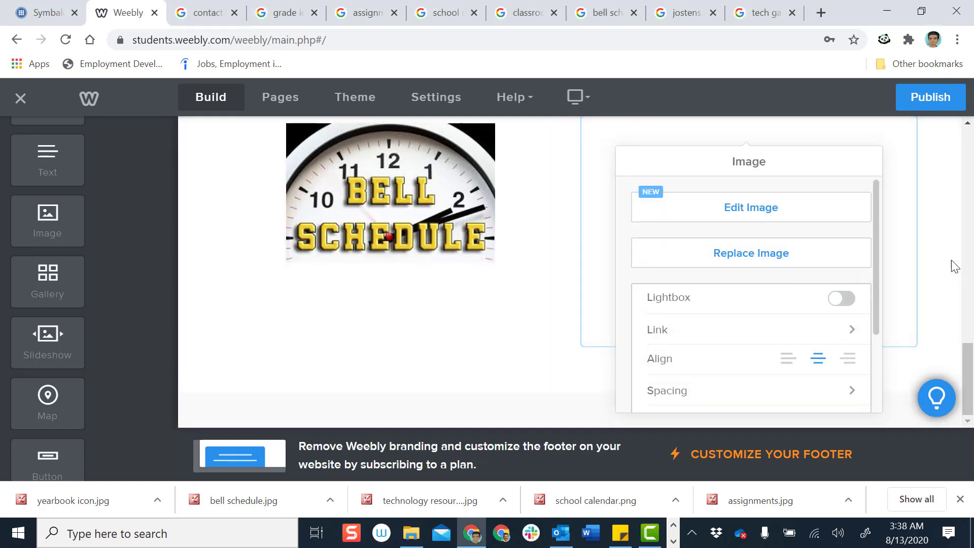
scroll(955, 266, "up", 1)
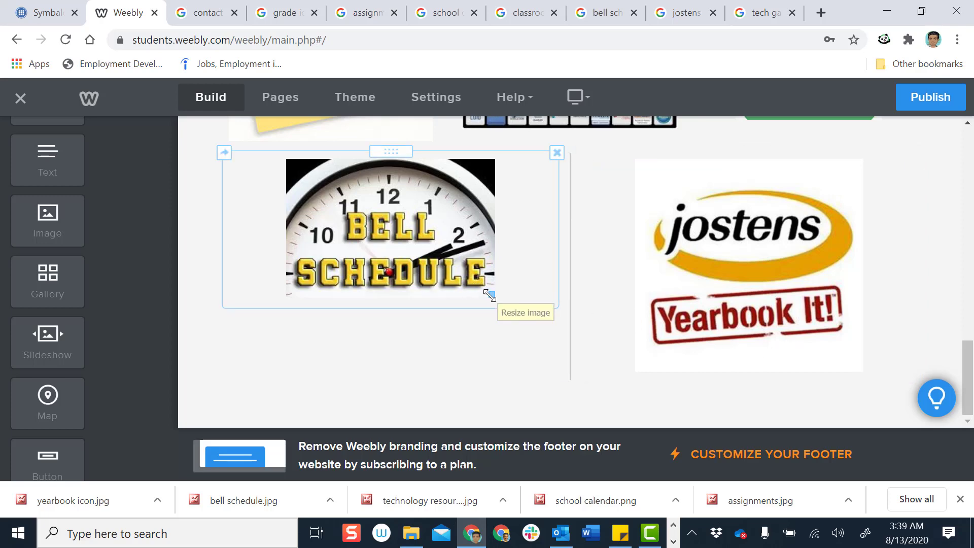
left_click_drag(489, 295, 530, 364)
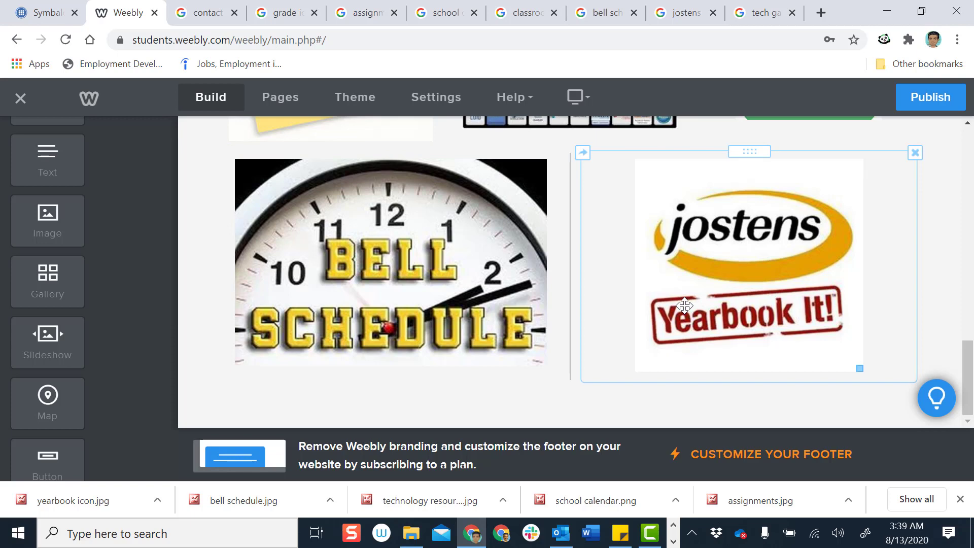
Shrink the teacher photo, the contact-icons image and the A+ grades image
scroll(684, 305, "up", 2)
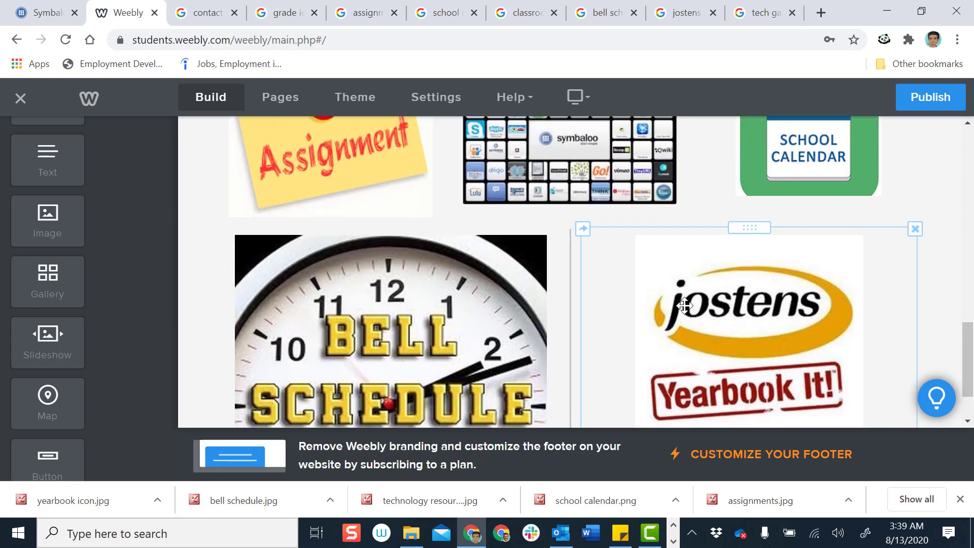
scroll(685, 305, "up", 2)
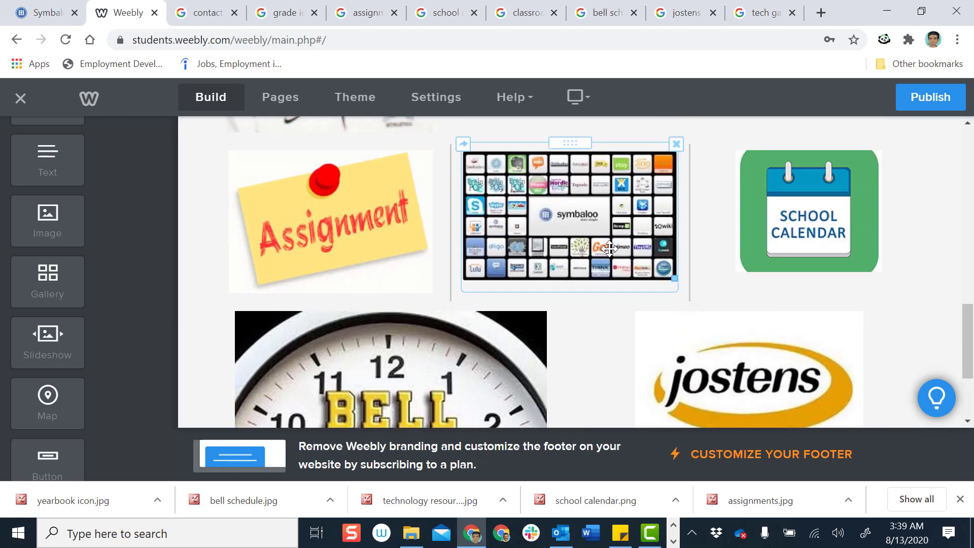
scroll(609, 249, "up", 2)
scroll(610, 248, "up", 4)
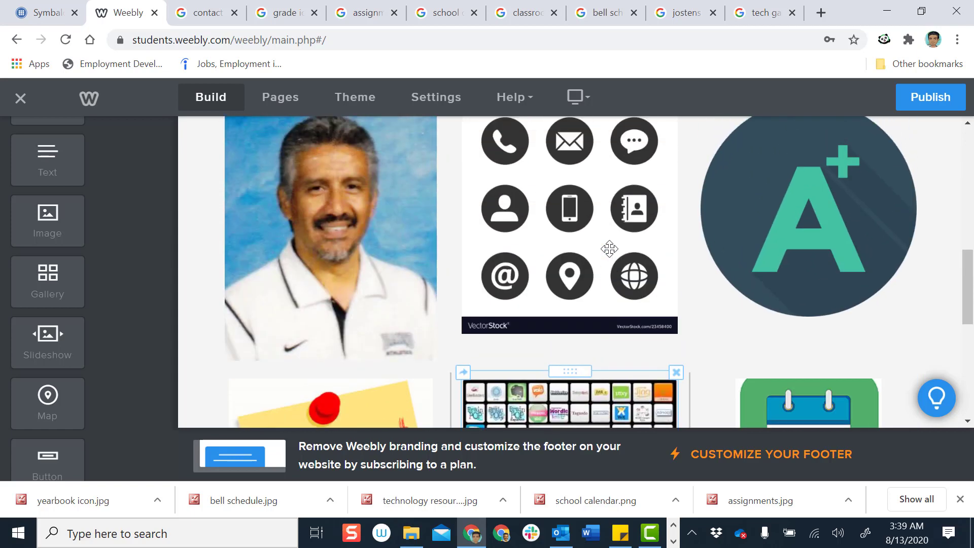
scroll(610, 249, "up", 3)
scroll(609, 248, "down", 3)
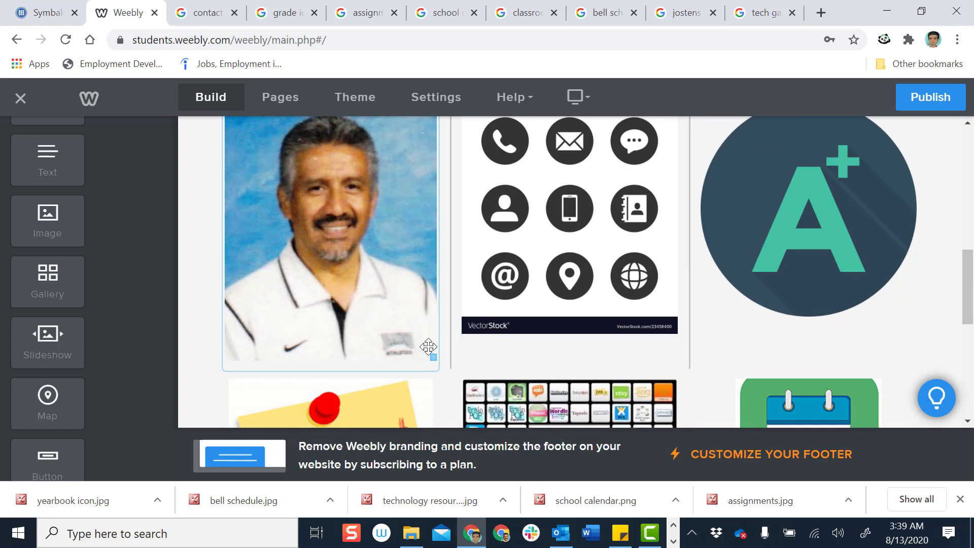
left_click_drag(431, 358, 403, 295)
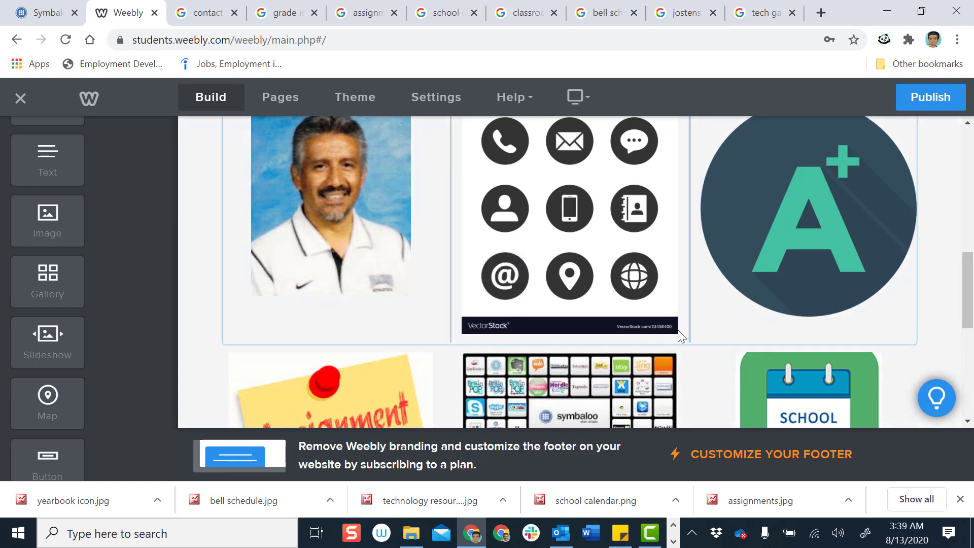
left_click_drag(677, 329, 655, 295)
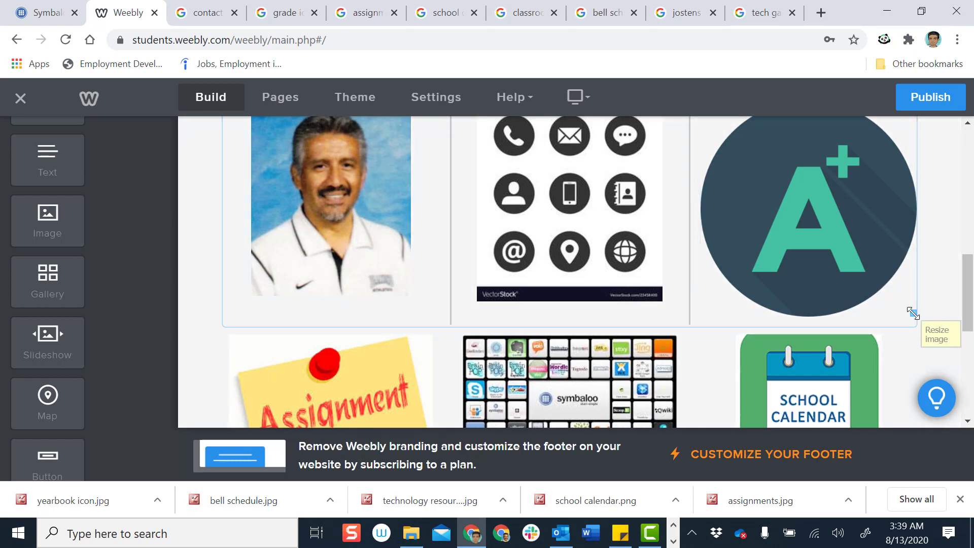
left_click_drag(914, 313, 897, 281)
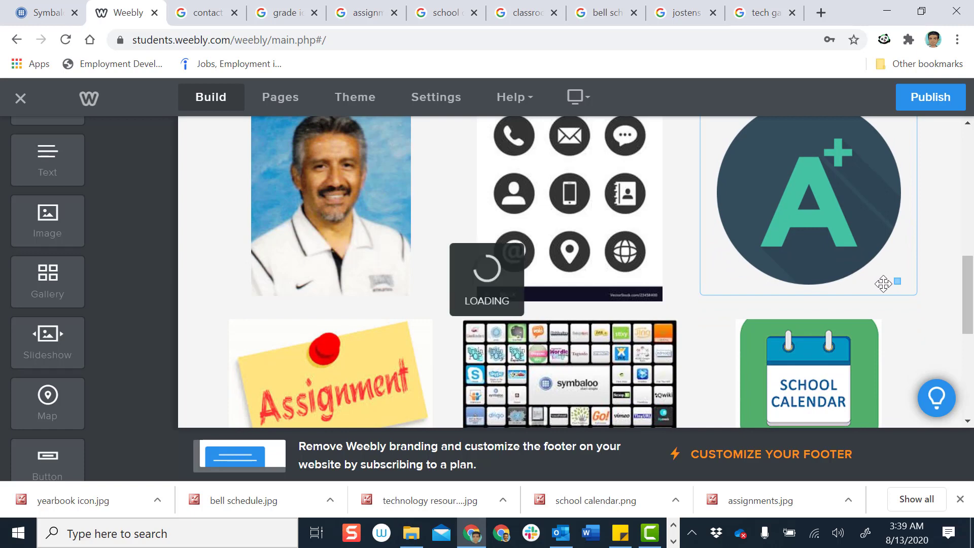
Shrink the Assignment image, fine-tune the School Calendar image's size, and adjust the Symbaloo image
scroll(881, 283, "down", 3)
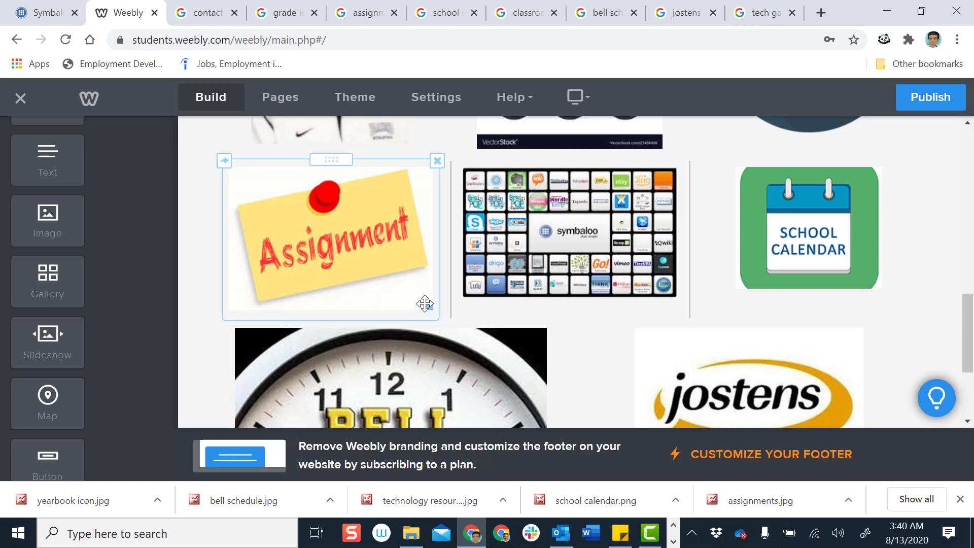
left_click_drag(429, 306, 420, 293)
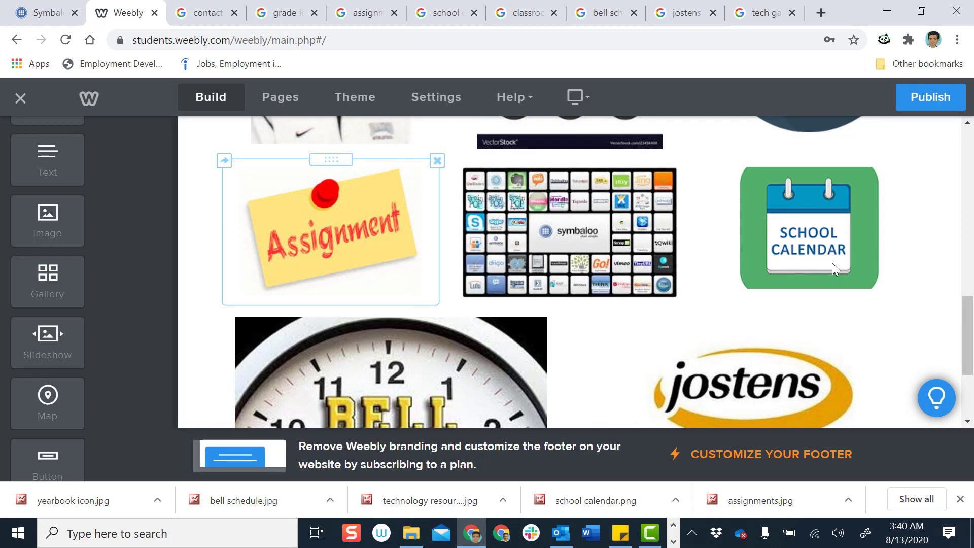
mouse_move(879, 285)
left_mouse_down()
mouse_move(891, 303)
mouse_move(848, 252)
mouse_move(878, 298)
left_mouse_up()
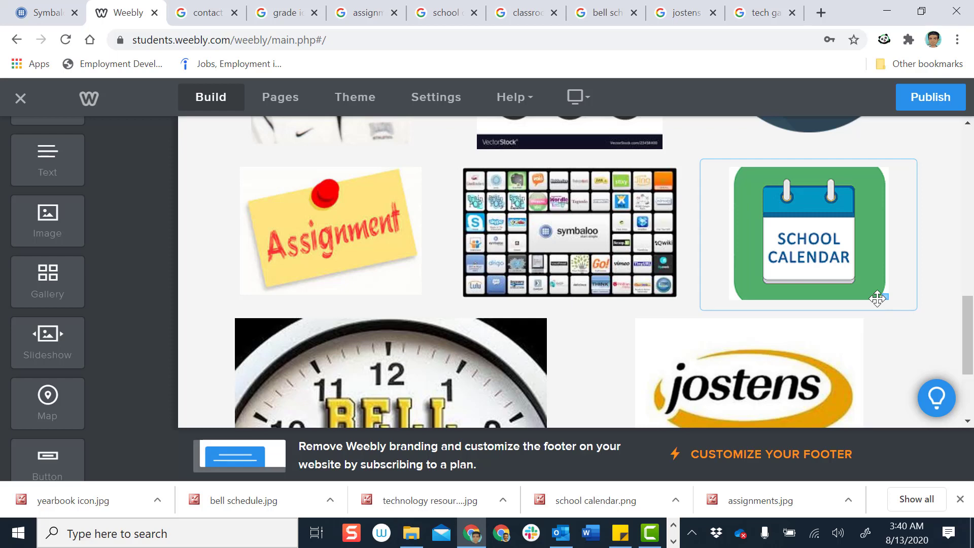
left_click_drag(878, 298, 876, 292)
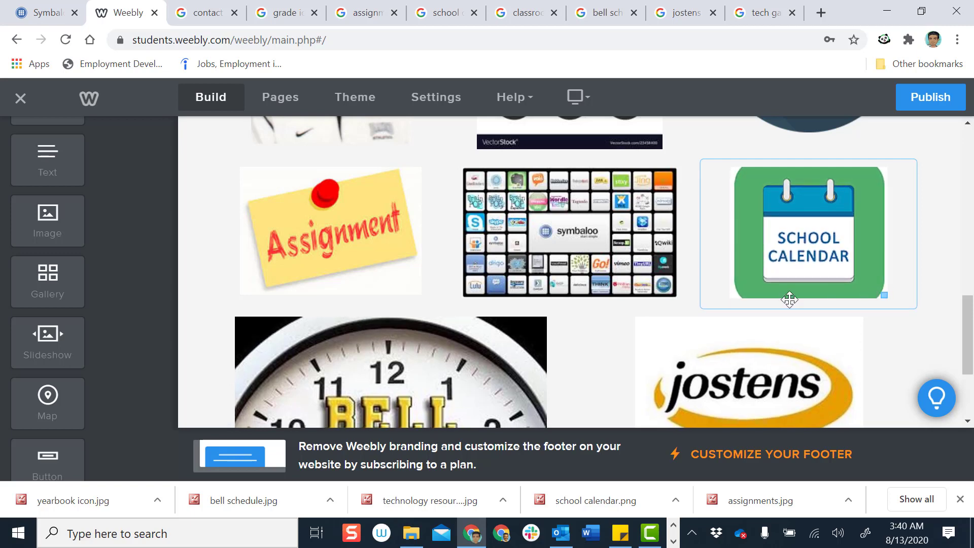
left_click(604, 267)
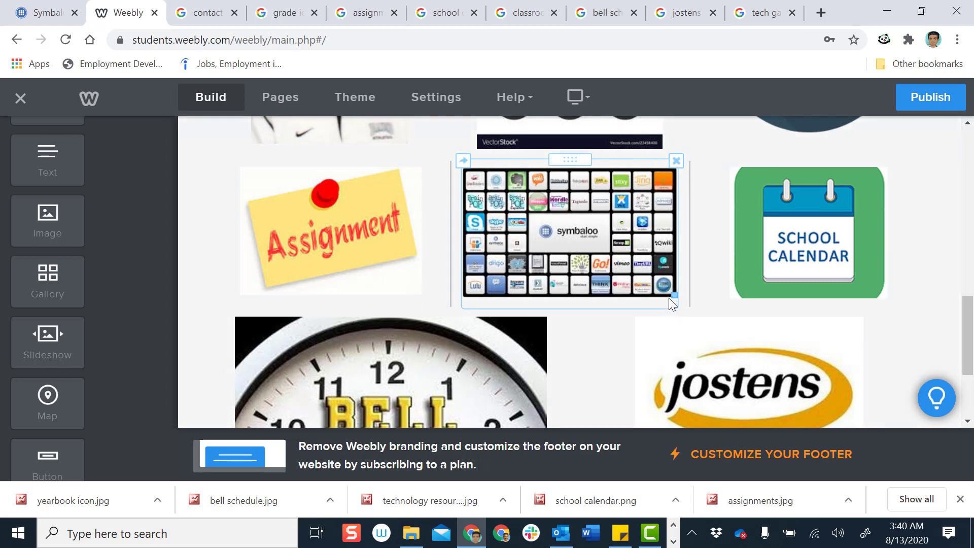
left_click_drag(675, 296, 693, 306)
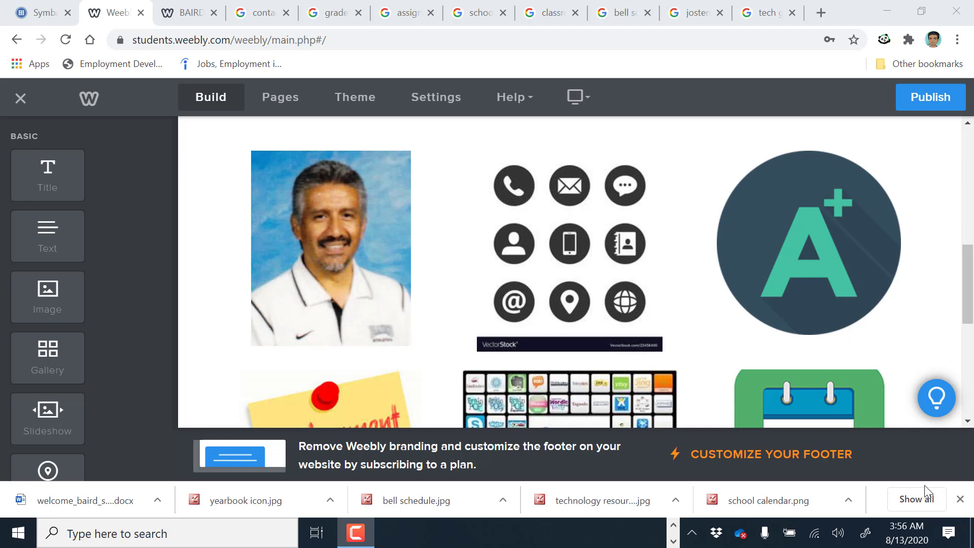
Enlarge the A+ grades image again and publish the site
mouse_move(412, 341)
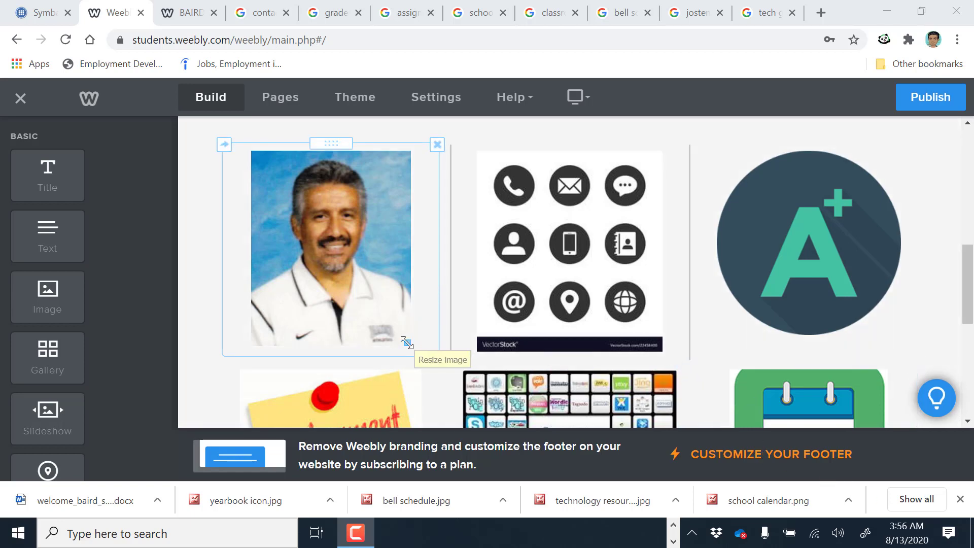
scroll(487, 337, "down", 4)
scroll(544, 326, "down", 3)
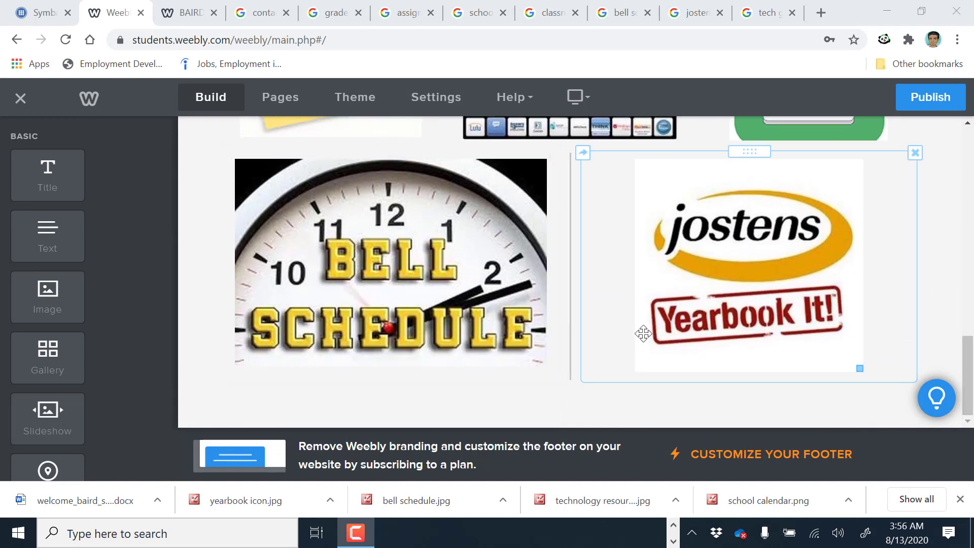
scroll(643, 334, "up", 6)
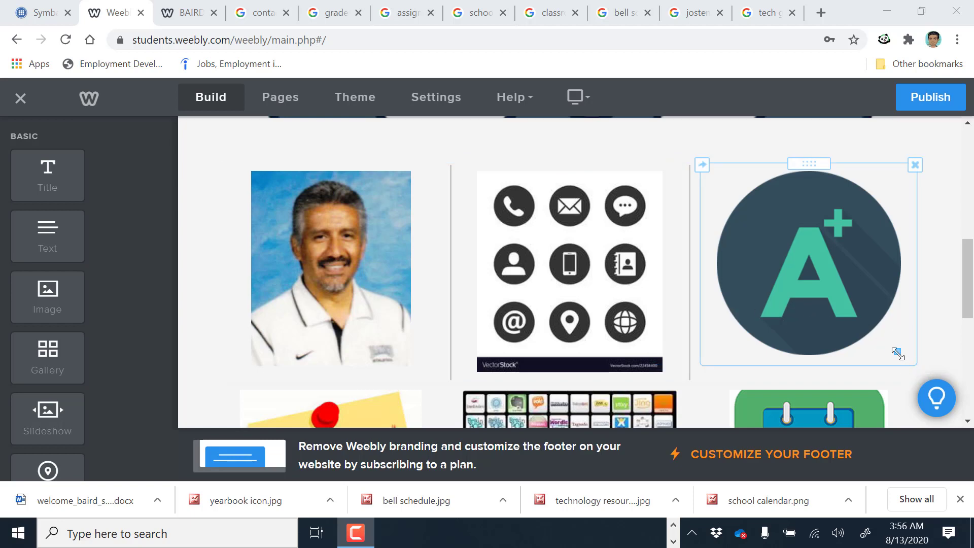
left_click_drag(896, 352, 909, 370)
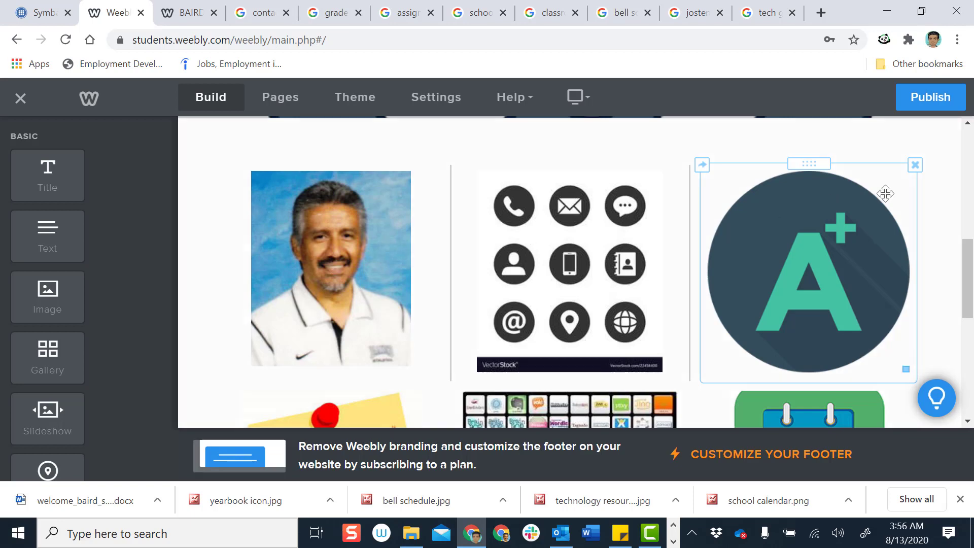
left_click(931, 97)
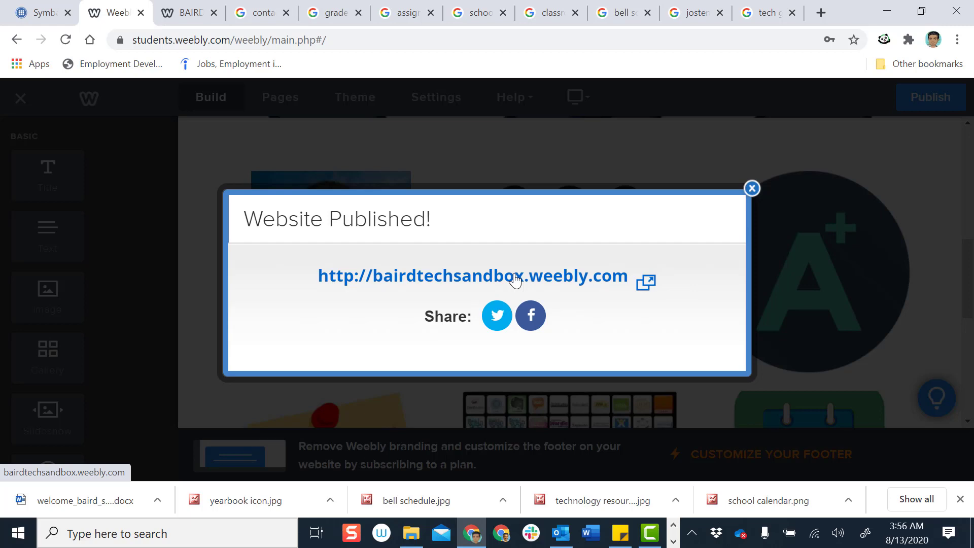
left_click(752, 189)
left_click(187, 13)
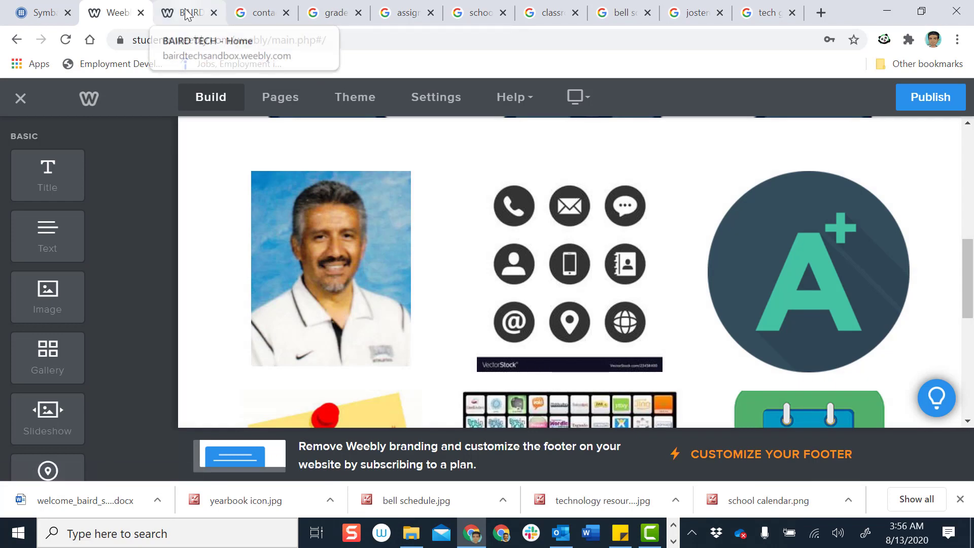
scroll(150, 175, "up", 5)
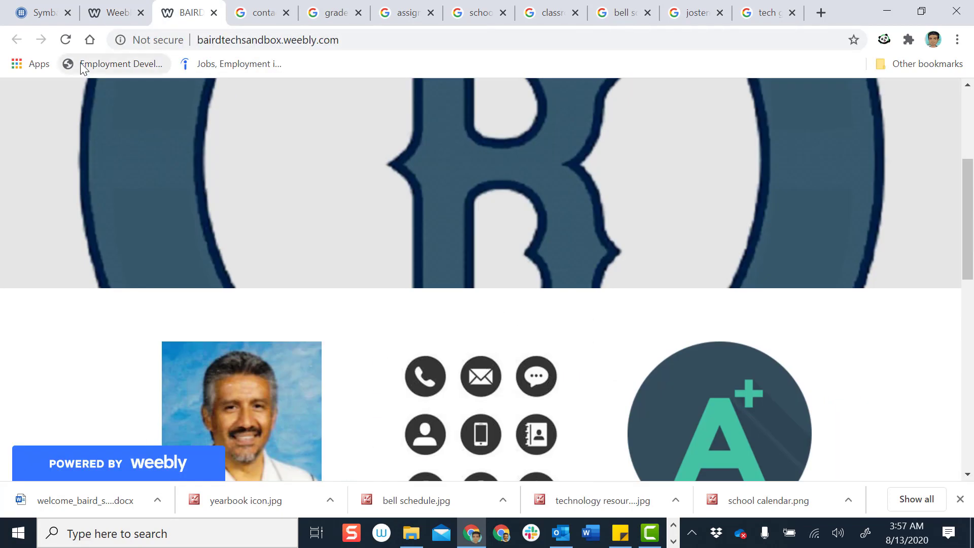
left_click(66, 41)
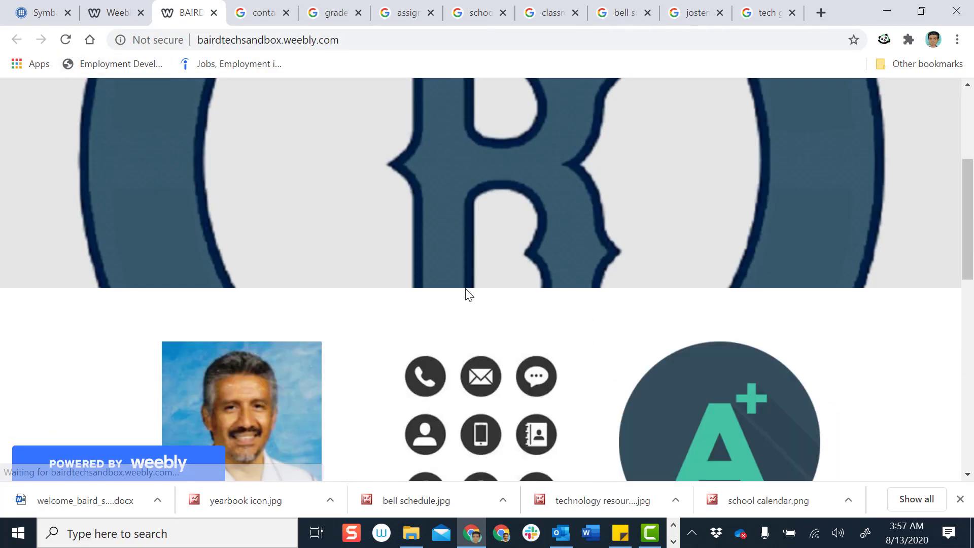
scroll(476, 294, "down", 6)
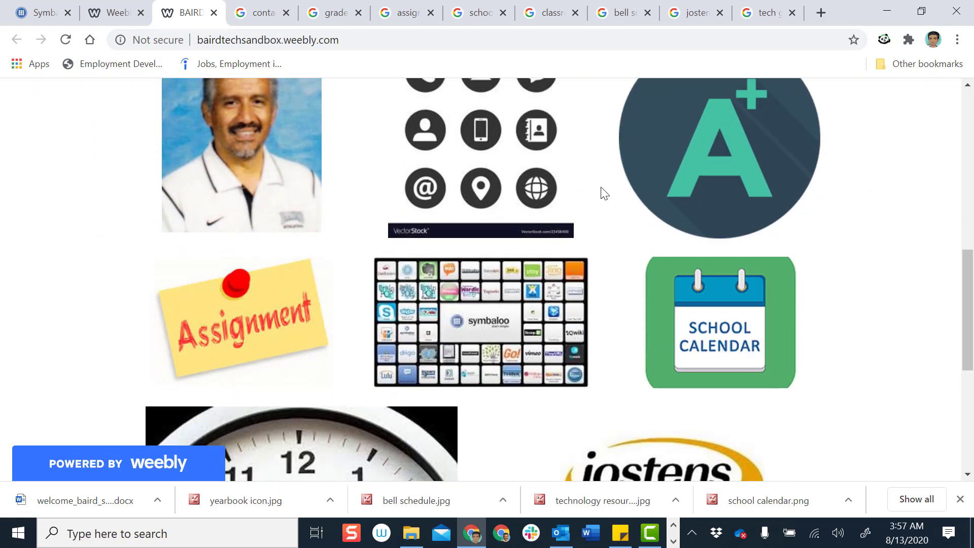
scroll(626, 296, "down", 5)
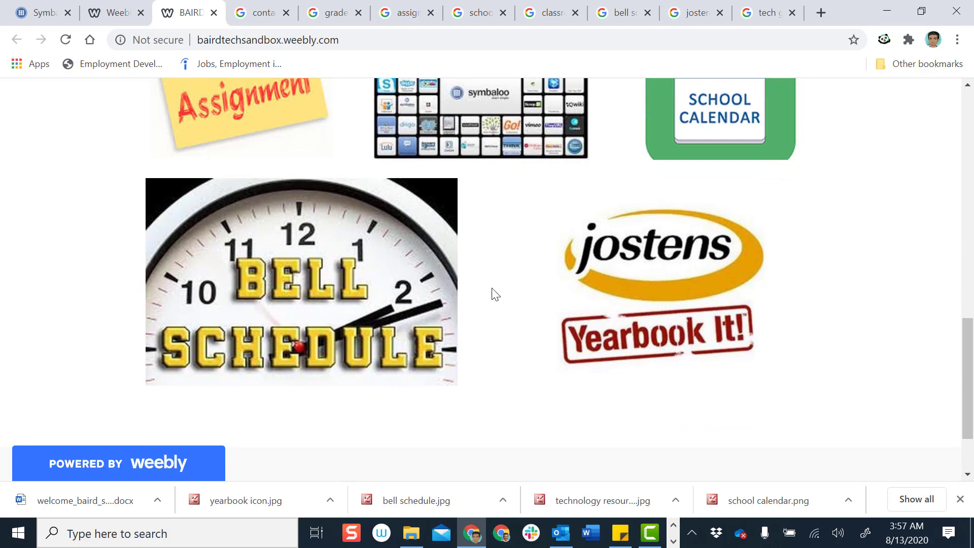
scroll(492, 288, "up", 7)
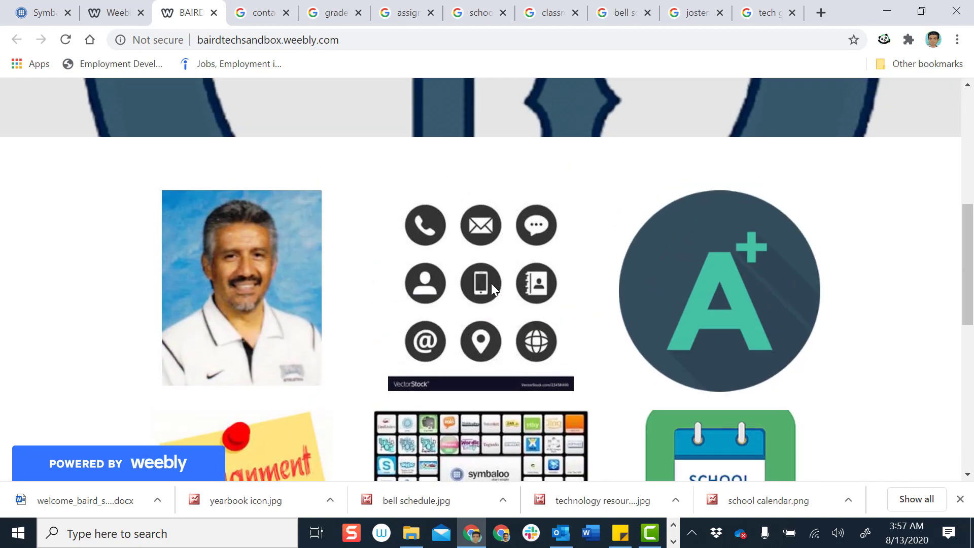
scroll(491, 283, "up", 6)
scroll(239, 348, "down", 5)
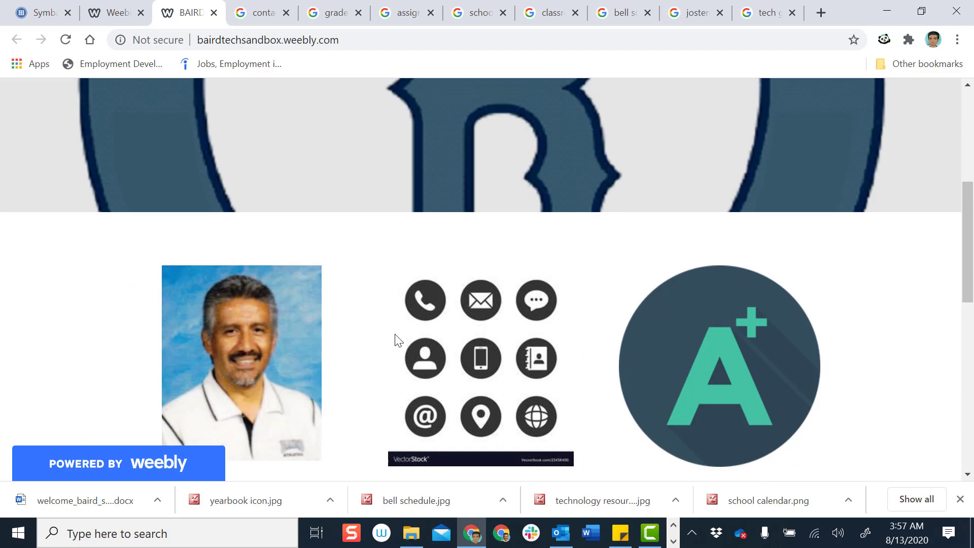
scroll(727, 351, "down", 8)
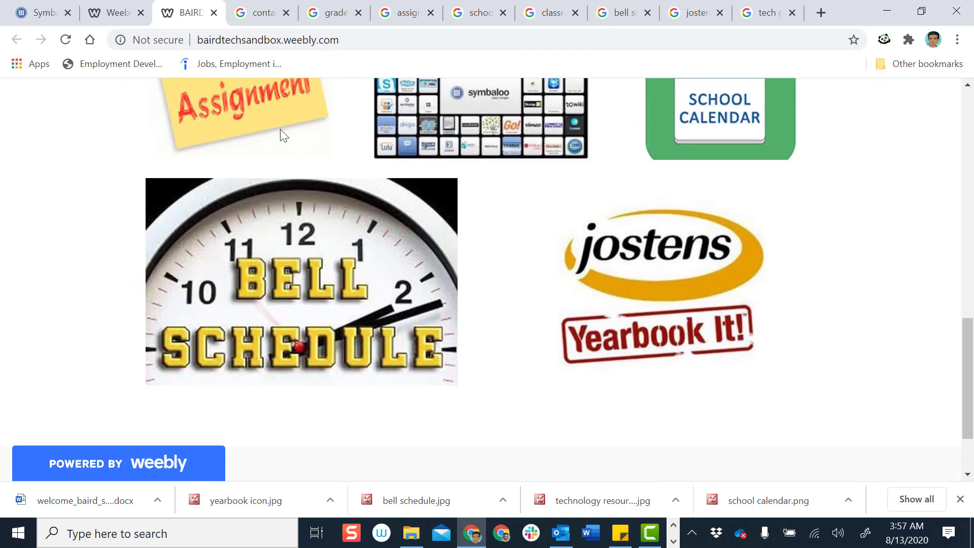
Turn on Lightbox for the teacher photo and bring up its link options
left_click(107, 17)
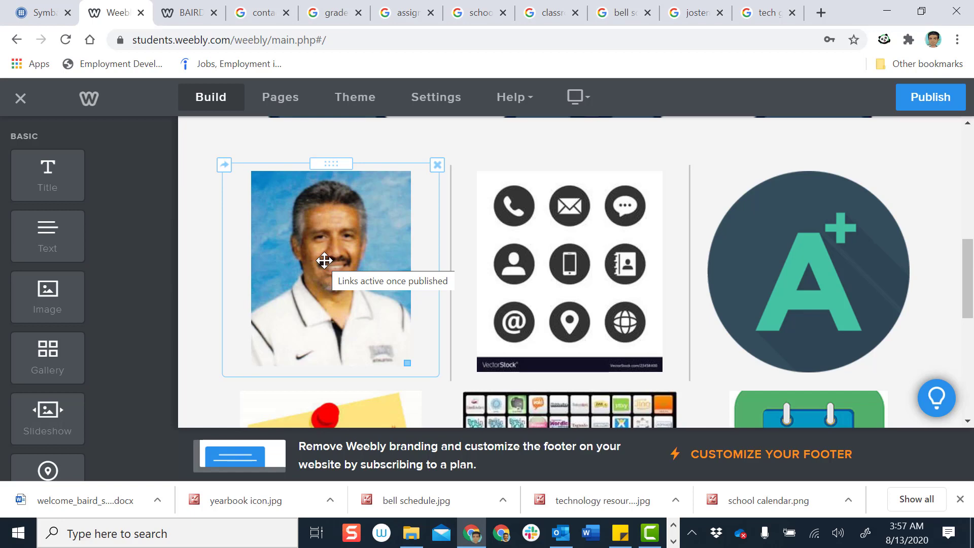
left_click(325, 260)
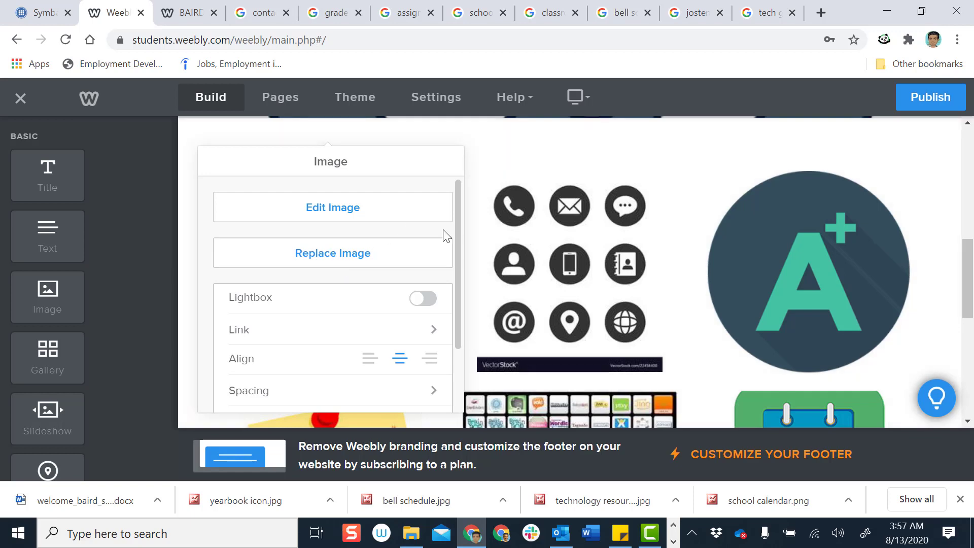
scroll(465, 269, "down", 3)
scroll(465, 269, "up", 3)
left_click(431, 303)
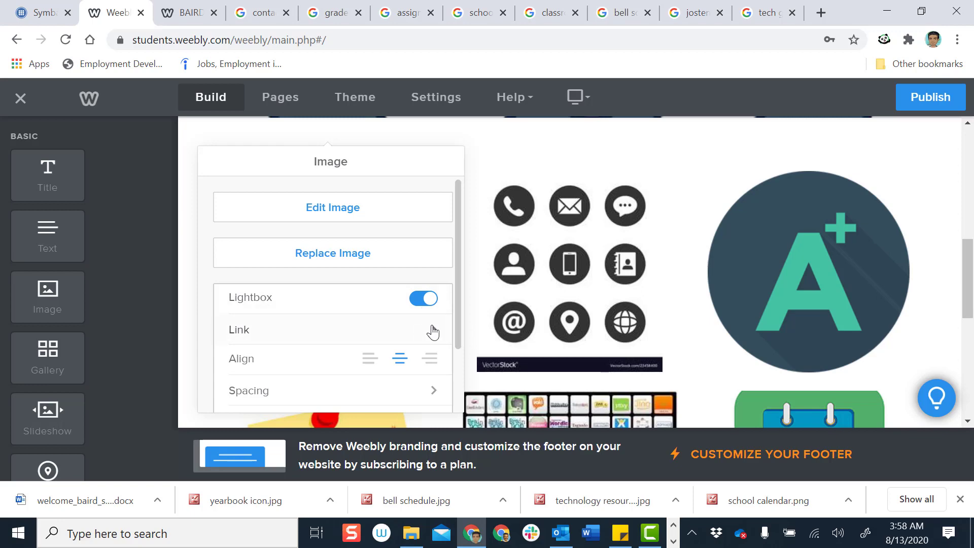
left_click(433, 333)
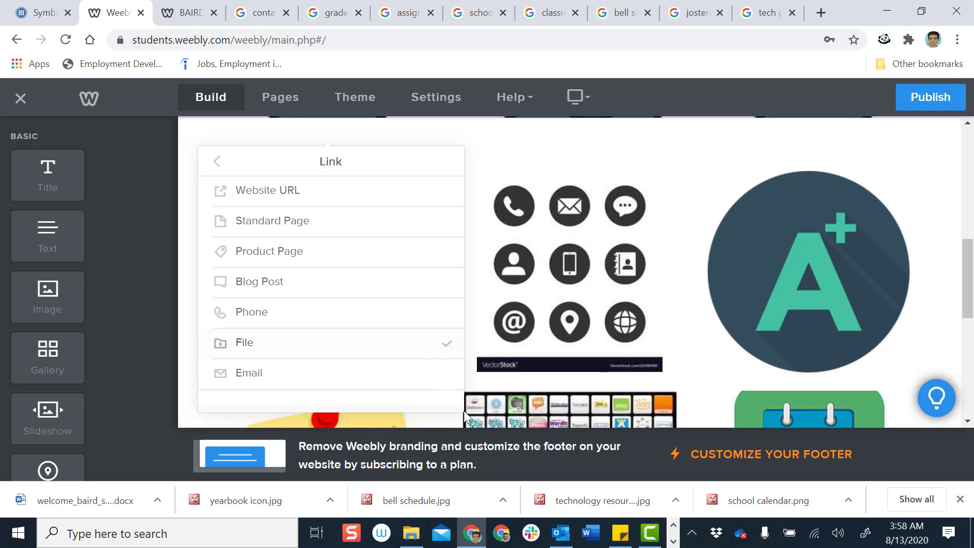
left_click(417, 537)
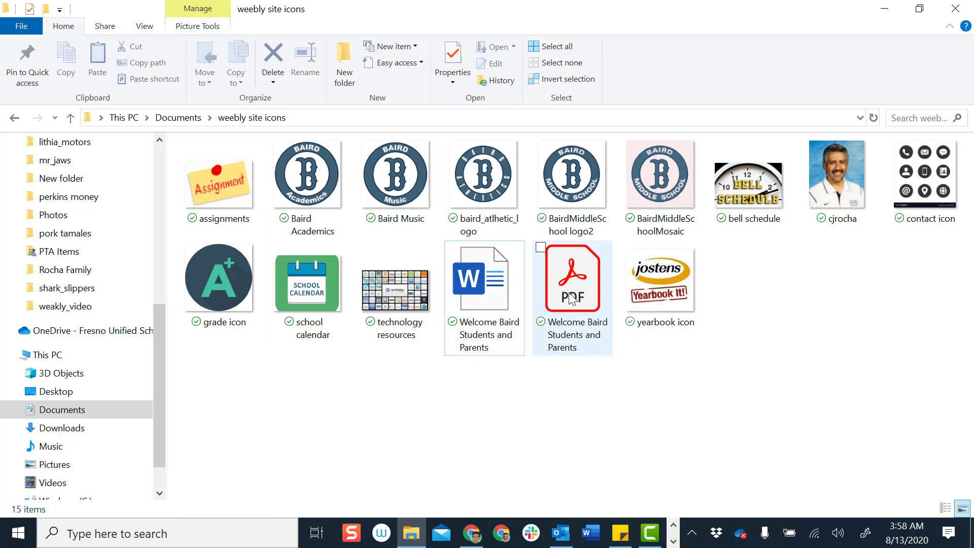
Save the Welcome Baird Students and Parents letter as a PDF, replacing the existing PDF
double_click(488, 282)
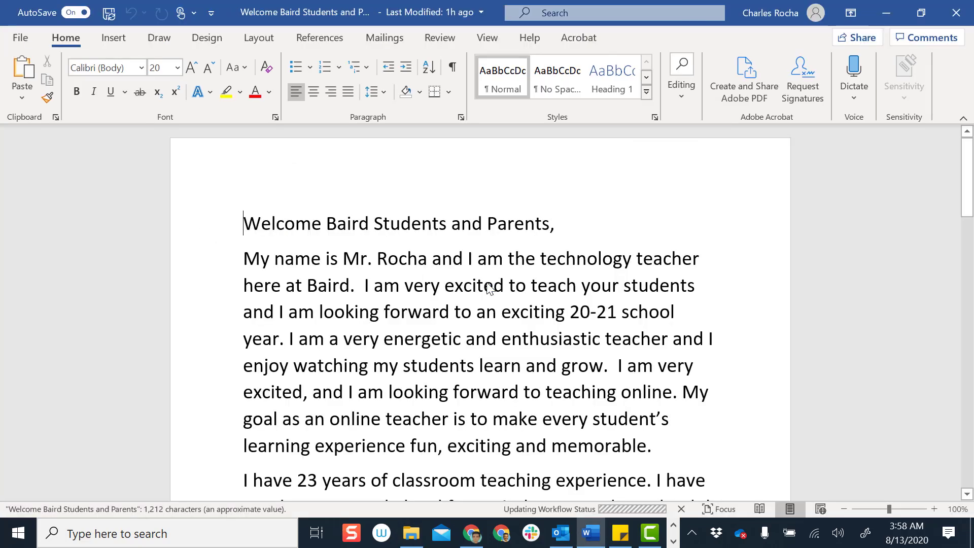
left_click(20, 39)
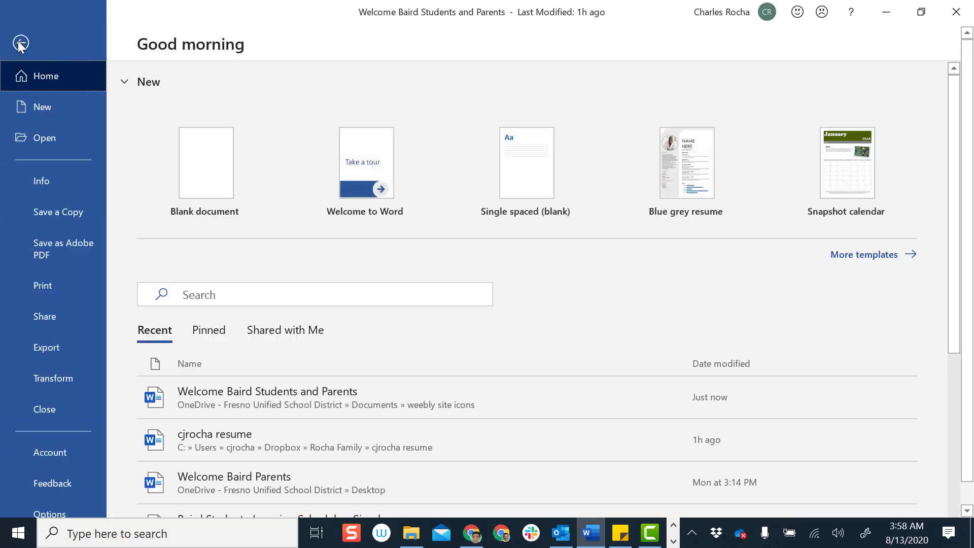
left_click(52, 209)
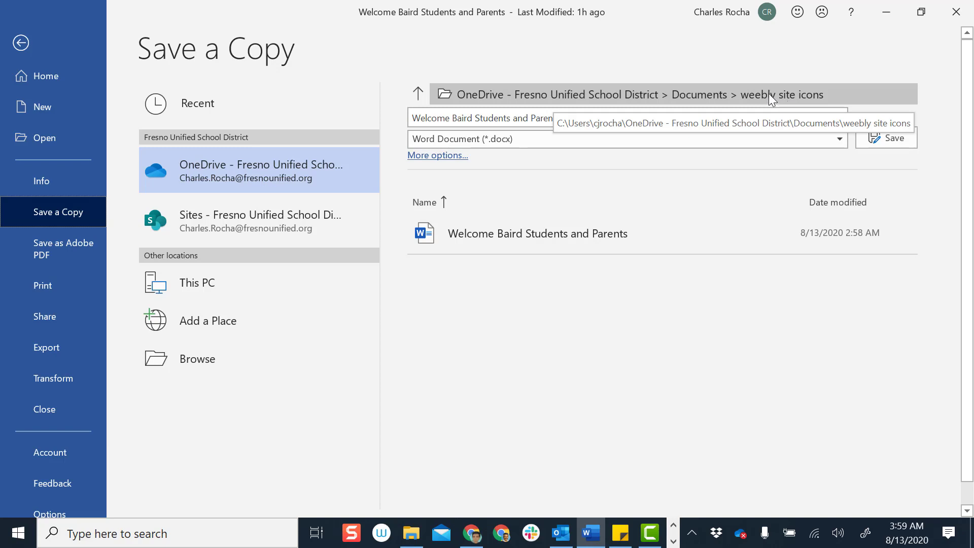
left_click(833, 137)
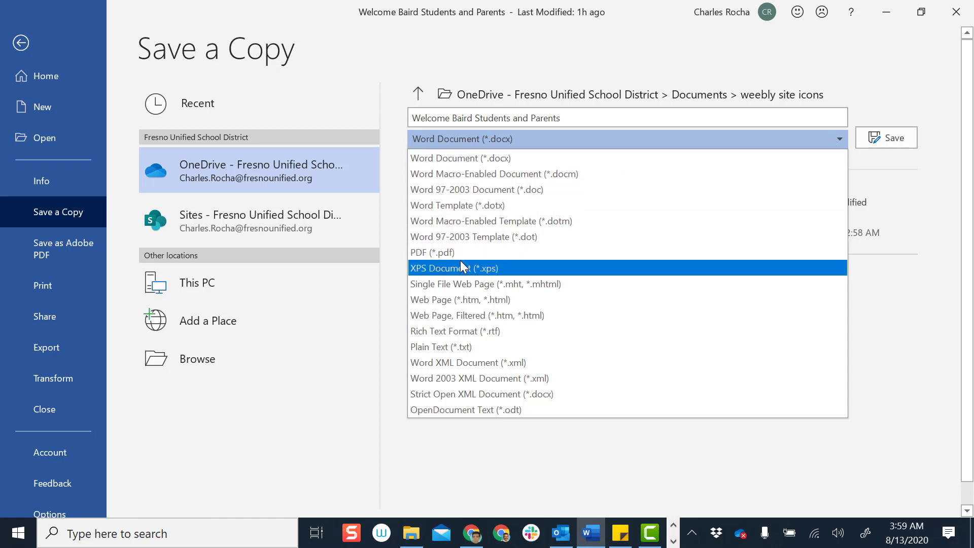
left_click(446, 252)
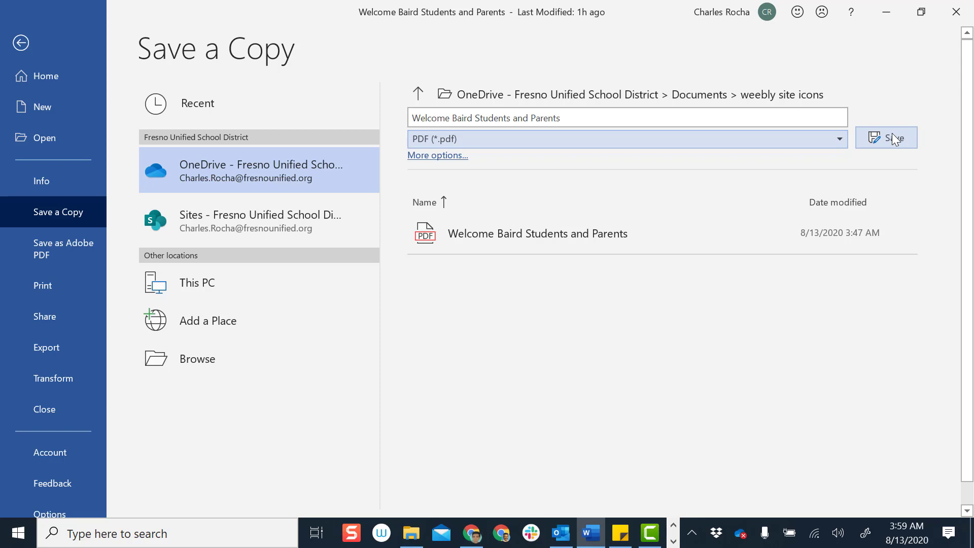
left_click(892, 137)
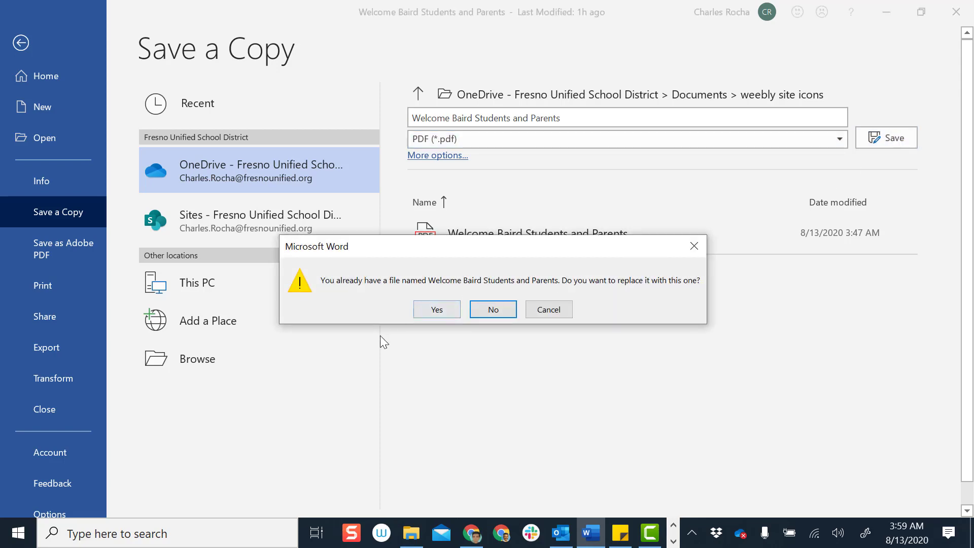
left_click(436, 310)
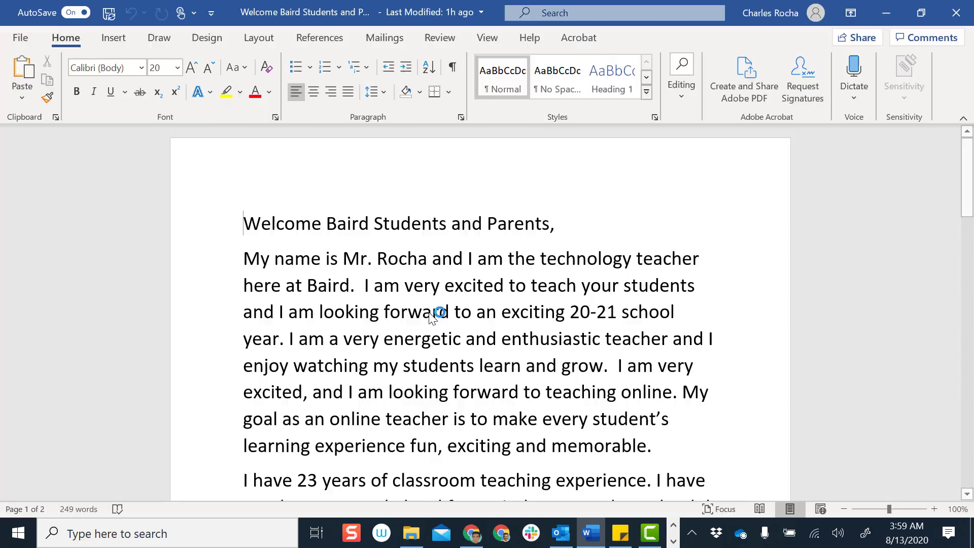
Close Word and return to the Weebly editor in Chrome
left_click(957, 13)
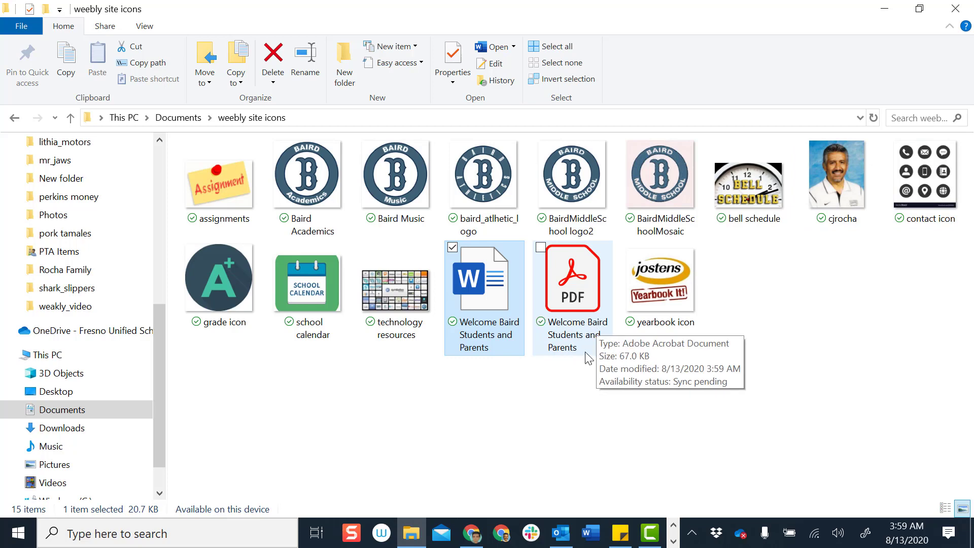
left_click(472, 534)
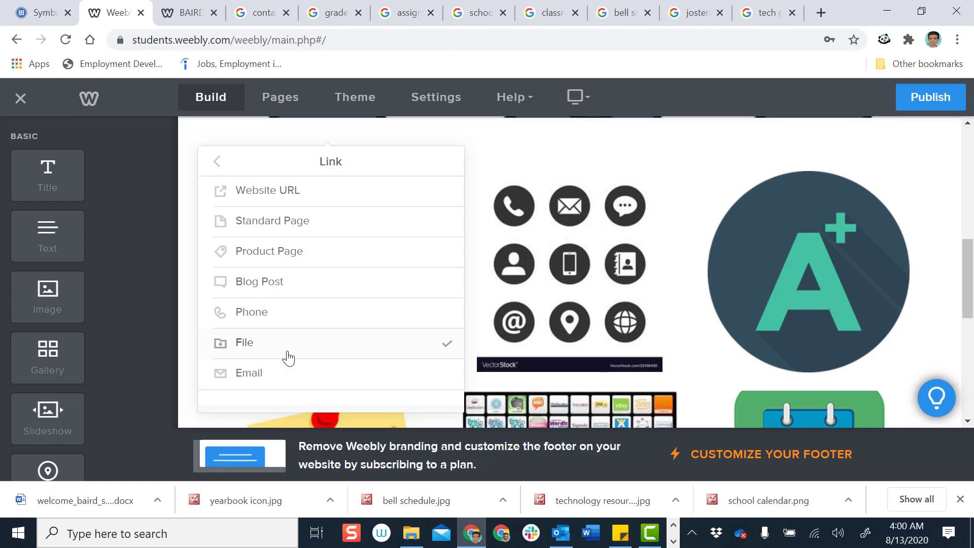
Reopen the teacher photo's link options and try linking the existing uploaded letter files
left_click(216, 162)
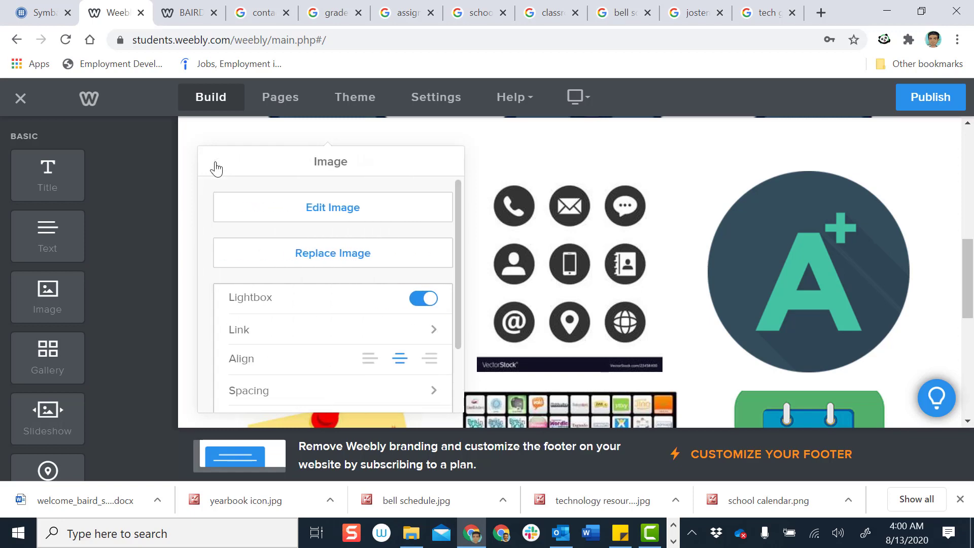
left_click(579, 161)
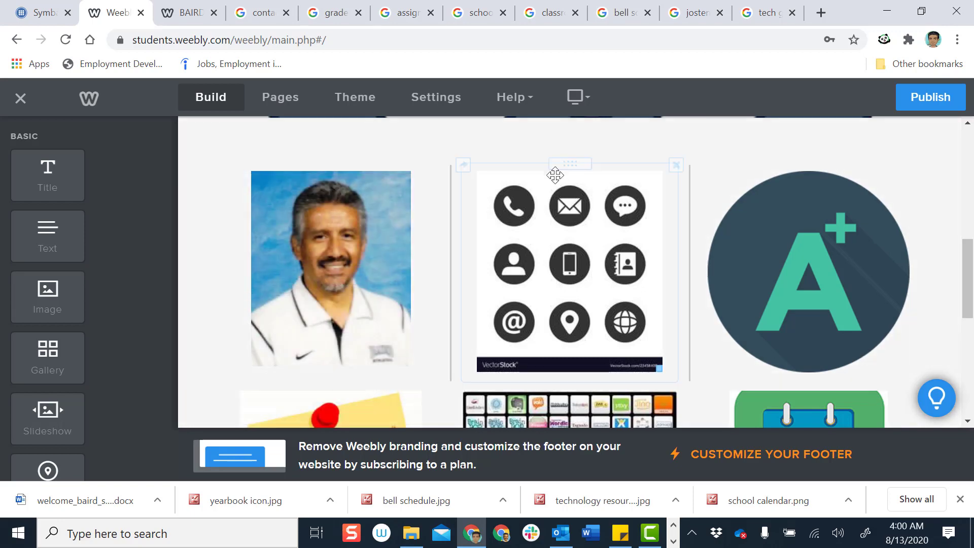
left_click(322, 259)
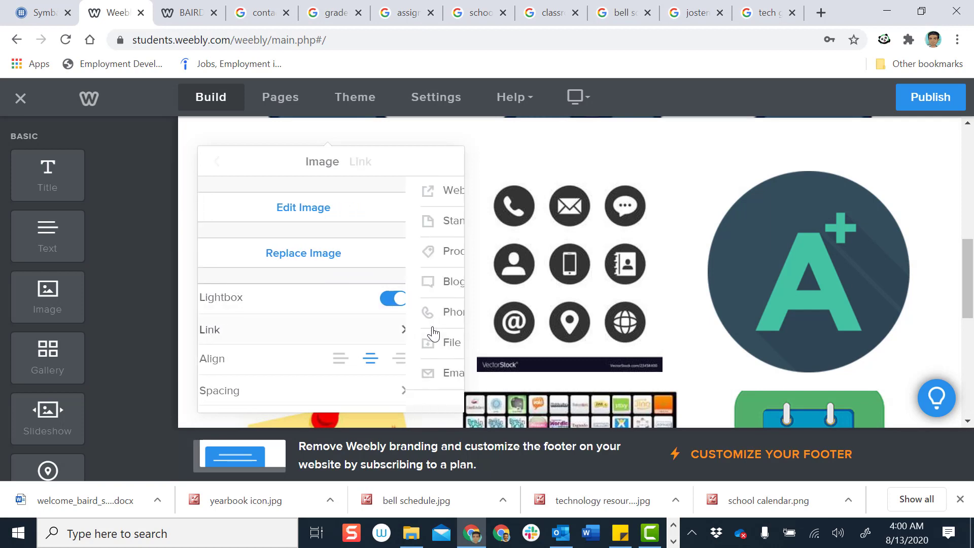
left_click(431, 332)
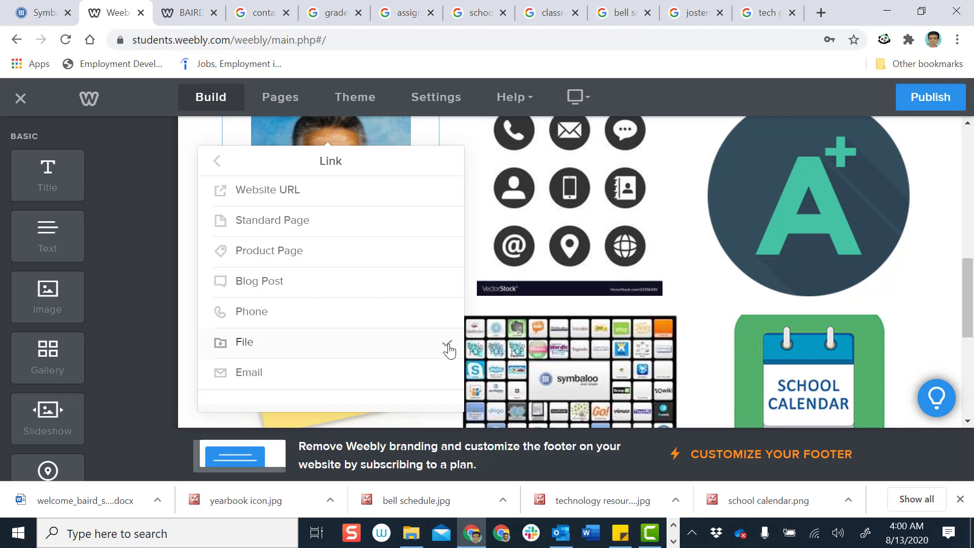
left_click(355, 349)
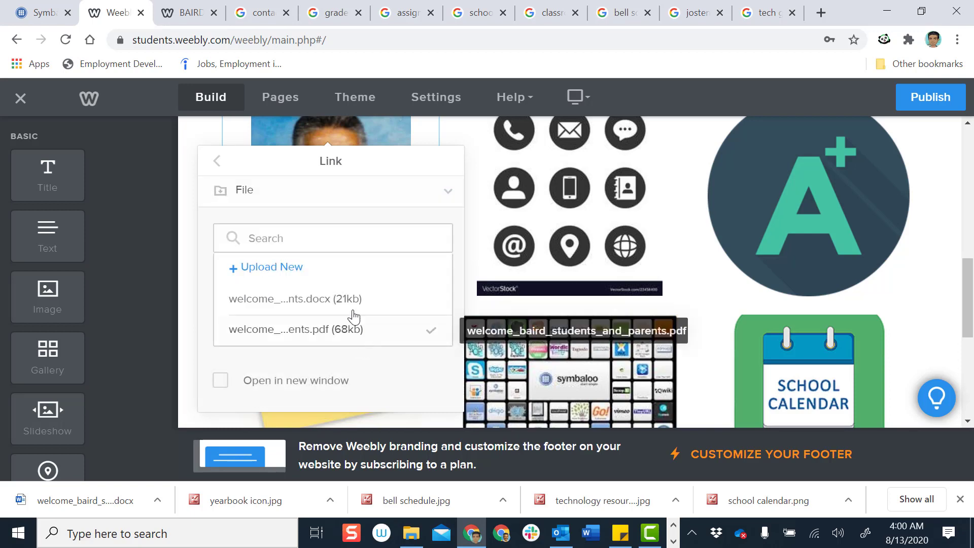
left_click(319, 302)
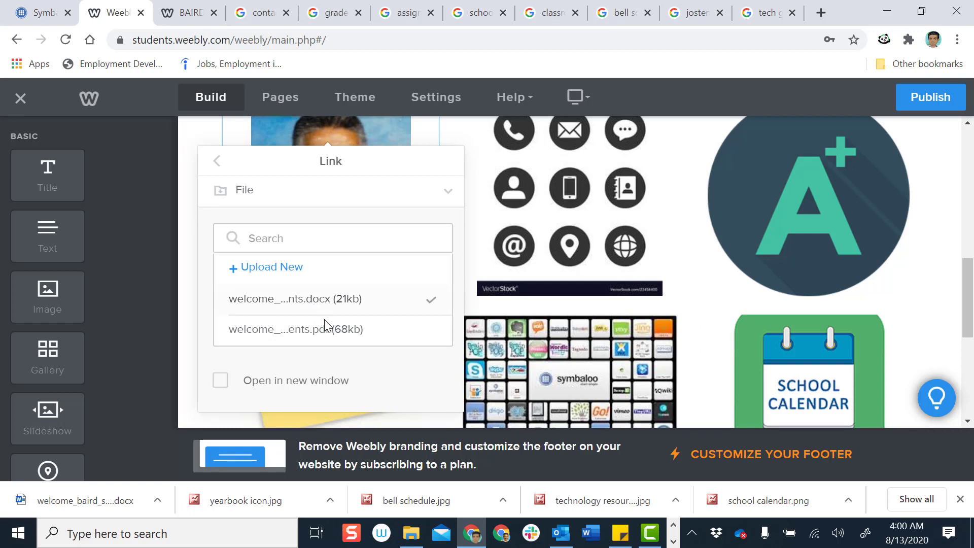
left_click(324, 338)
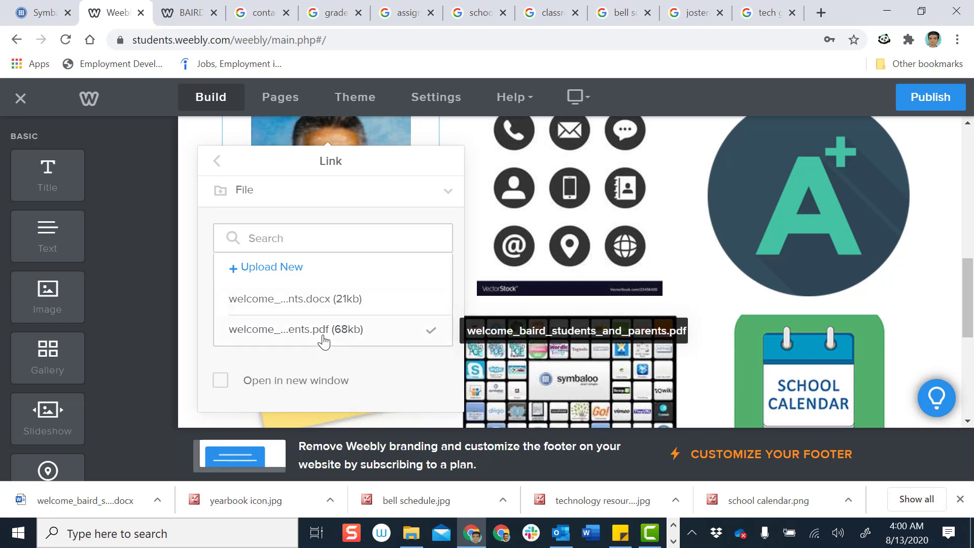
left_click(325, 301)
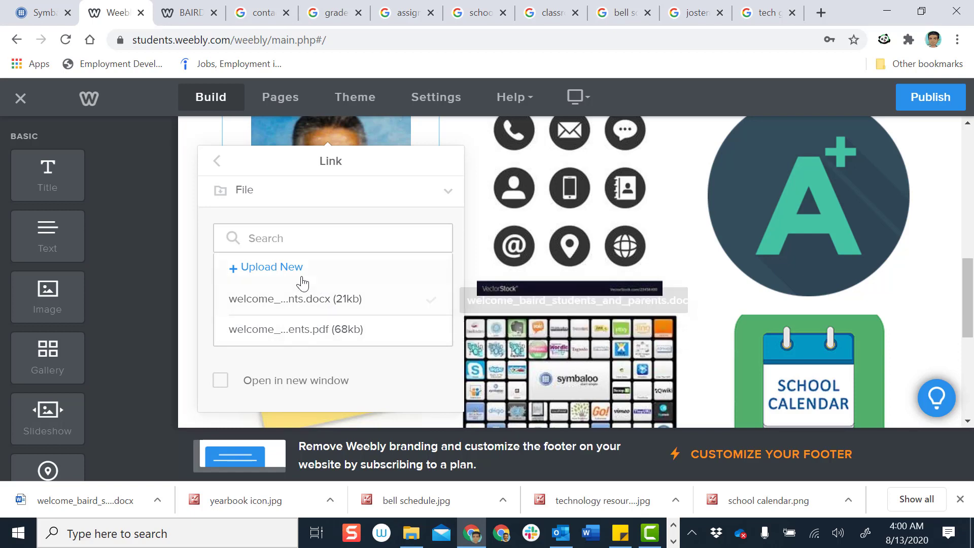
Link the photo to a newly uploaded Welcome Baird Students and Parents PDF, opening in a new window
left_click(276, 274)
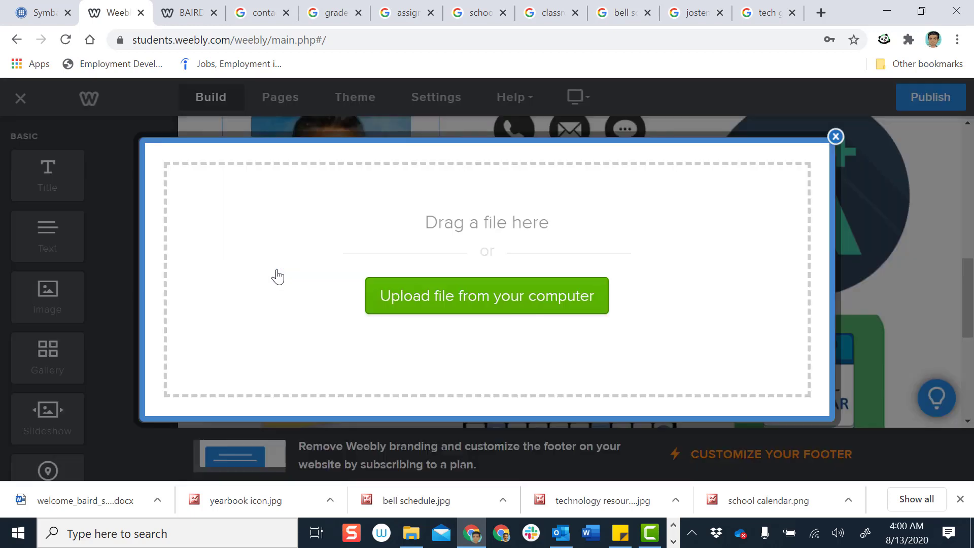
left_click(507, 311)
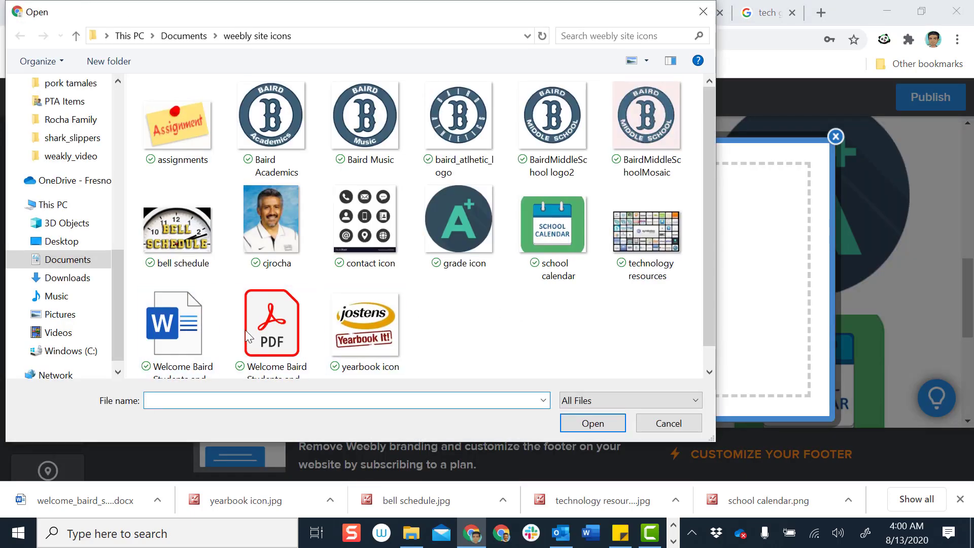
double_click(267, 332)
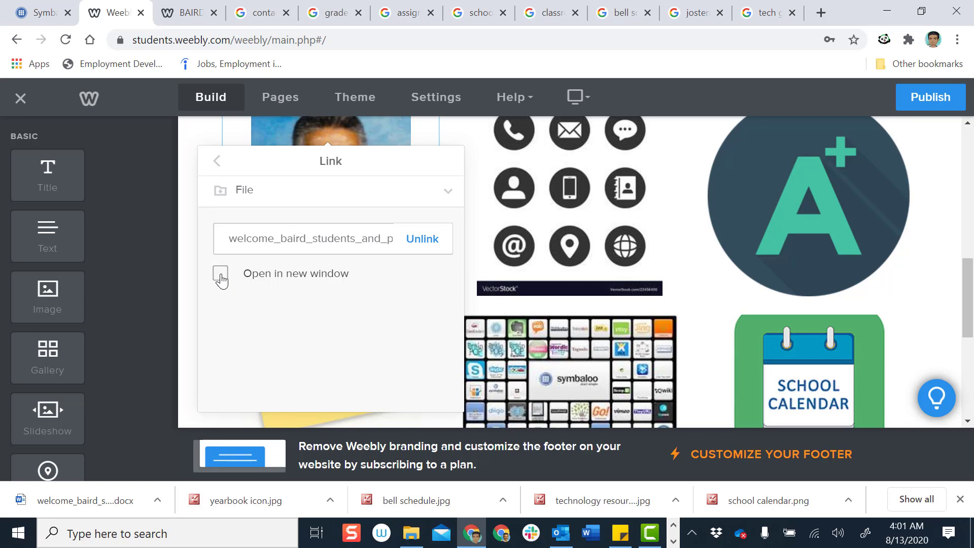
left_click(221, 276)
Give the teacher photo a Thick border, keeping the border colour Black
left_click(520, 217)
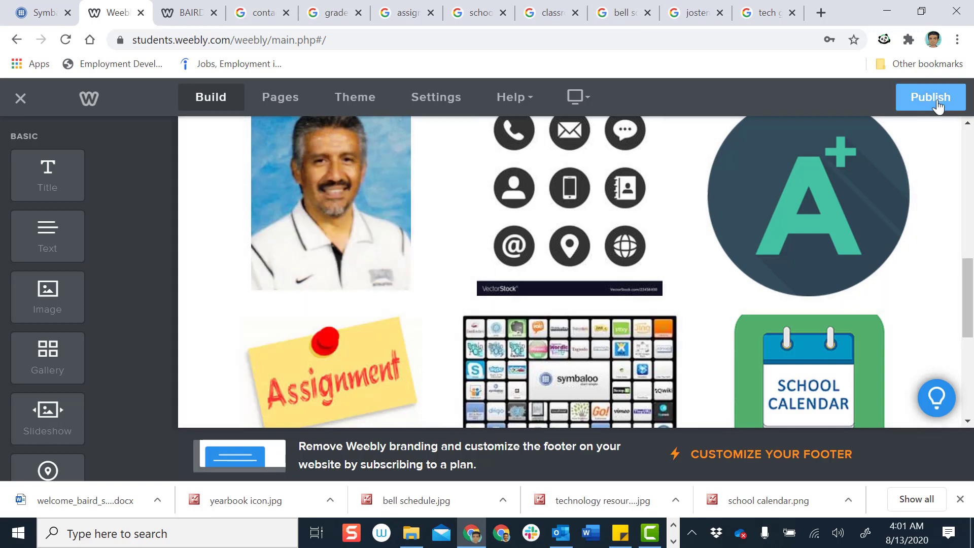
left_click(330, 189)
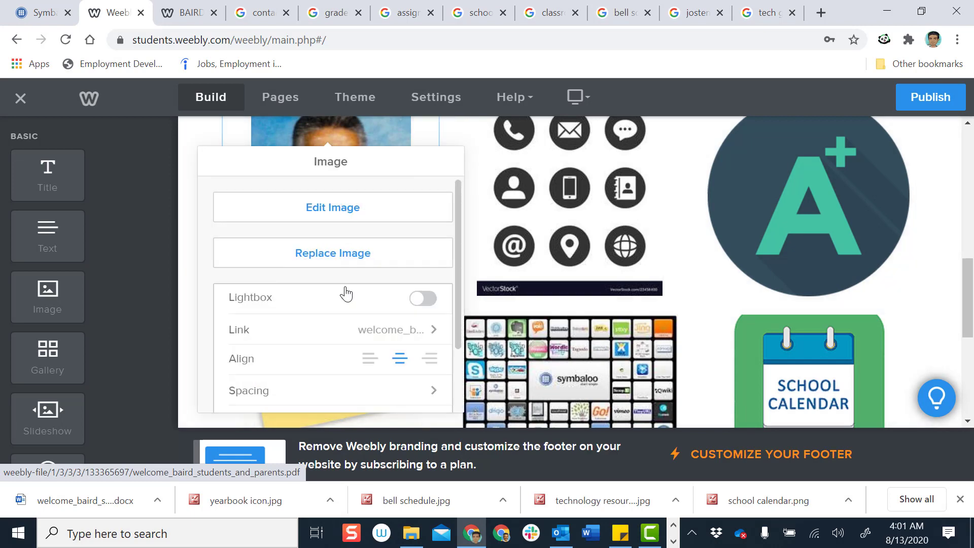
scroll(346, 292, "down", 2)
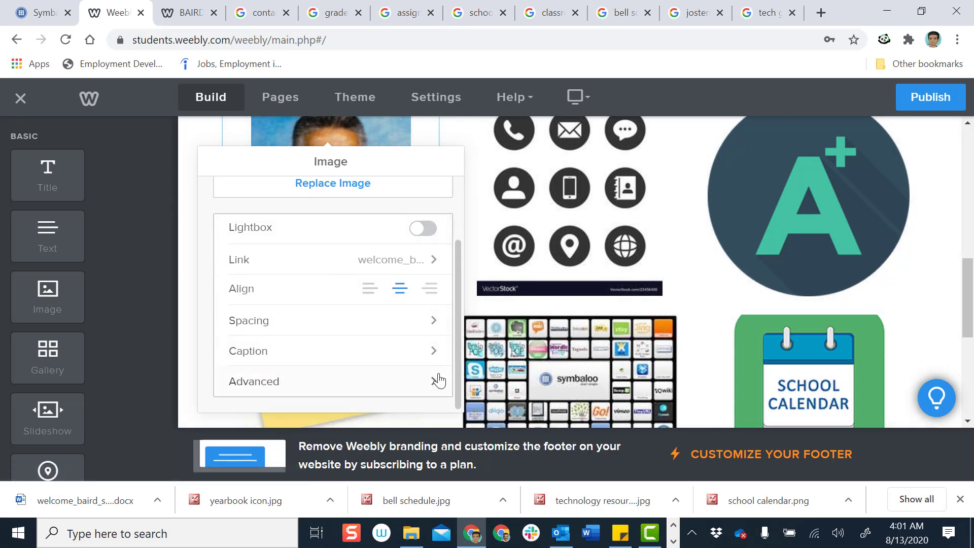
left_click(438, 382)
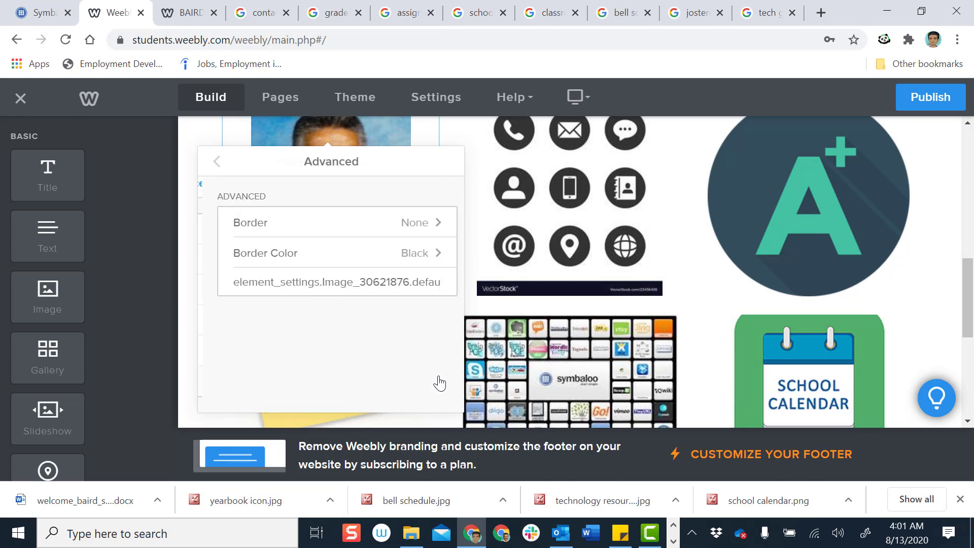
left_click(432, 227)
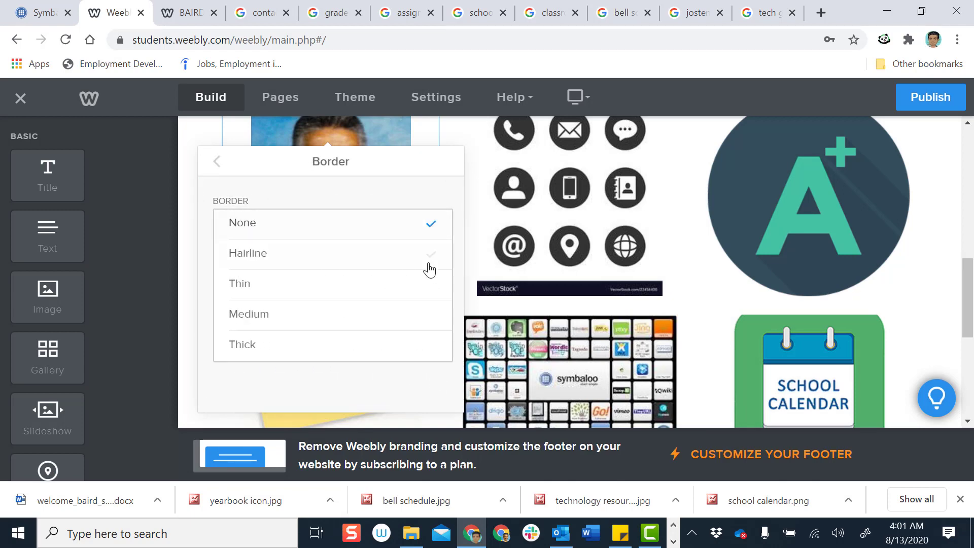
left_click(432, 346)
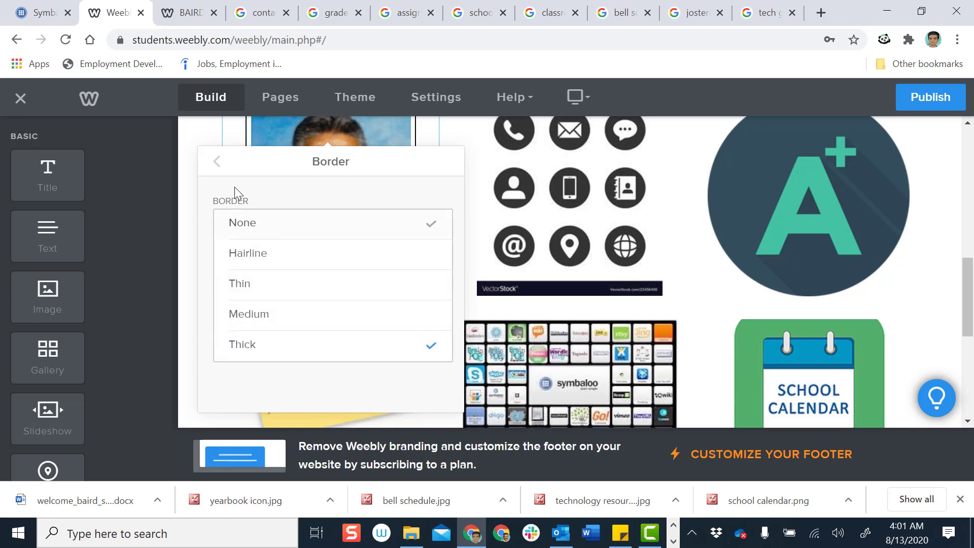
left_click(217, 162)
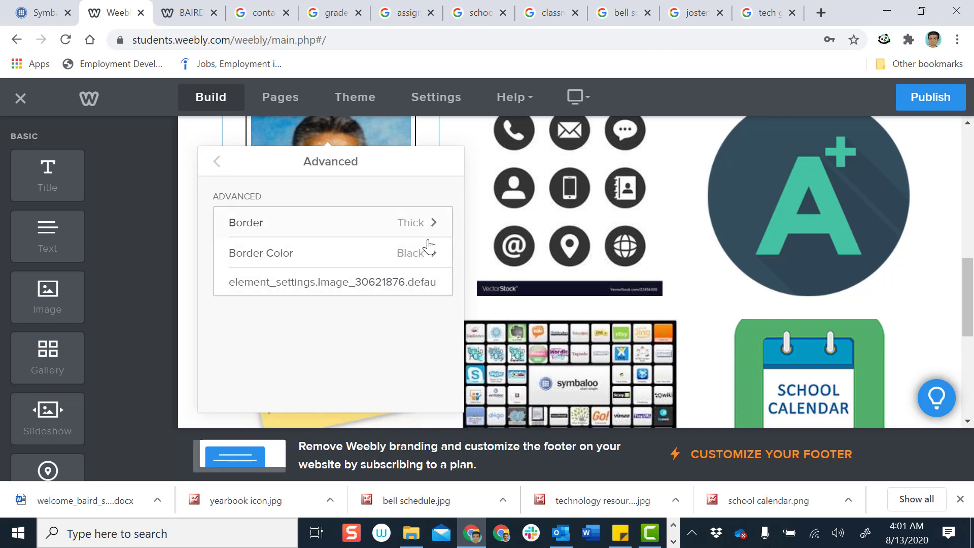
left_click(435, 256)
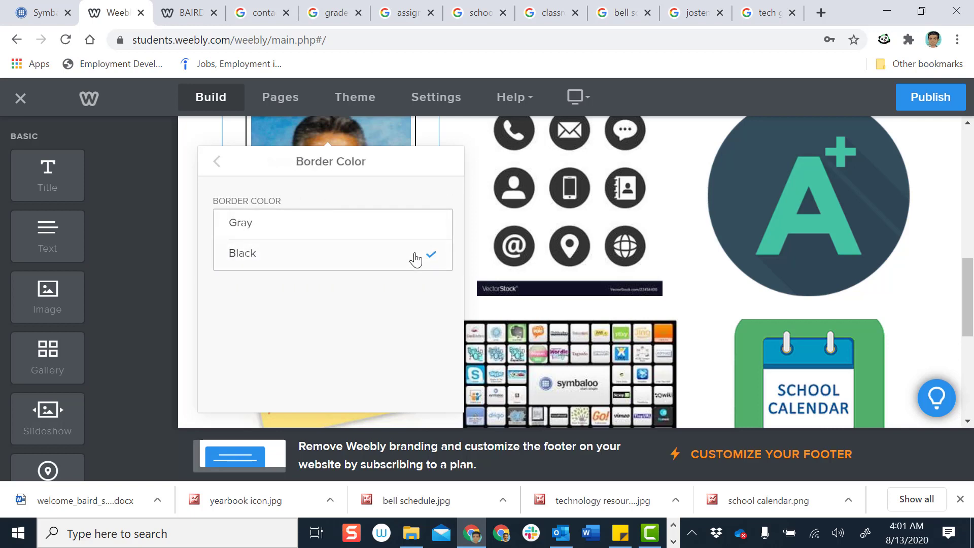
left_click(216, 168)
left_click(216, 167)
Switch on Lightbox for the teacher photo and close its settings
scroll(387, 319, "down", 2)
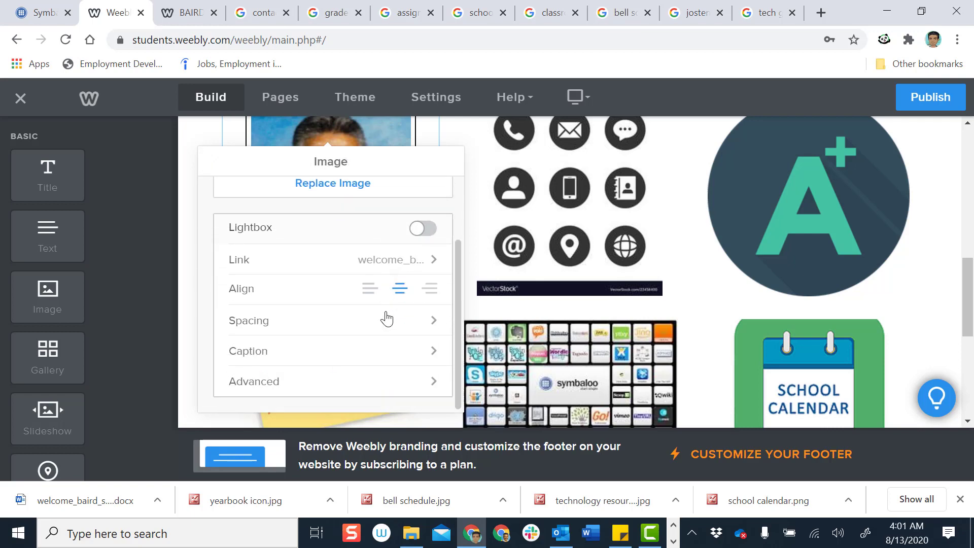
left_click(427, 230)
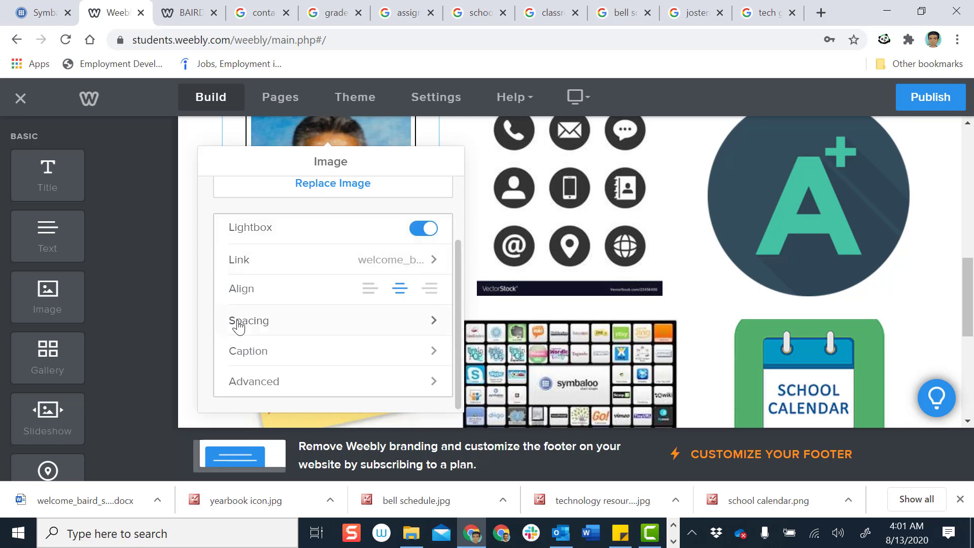
left_click(580, 189)
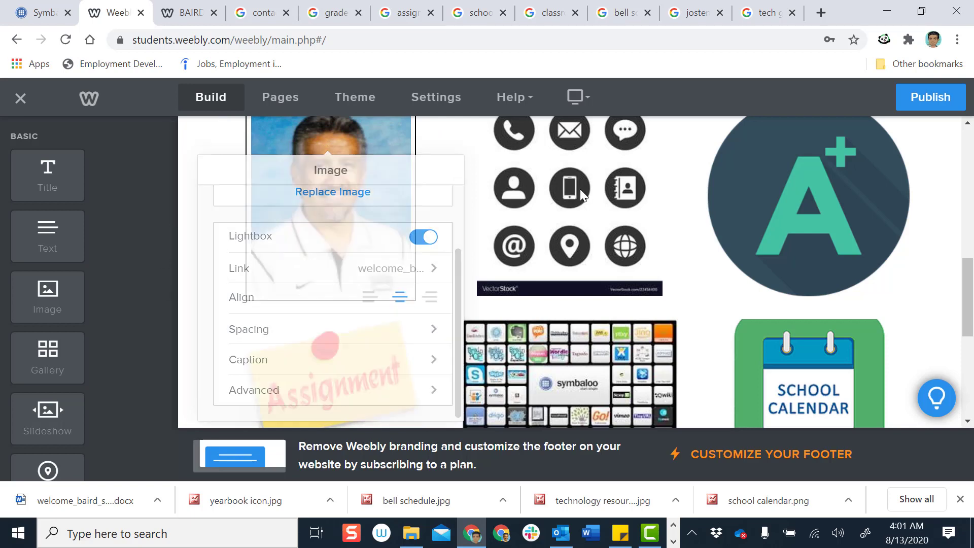
Publish the site, dismiss the confirmation, and switch to the live site tab
left_click(938, 106)
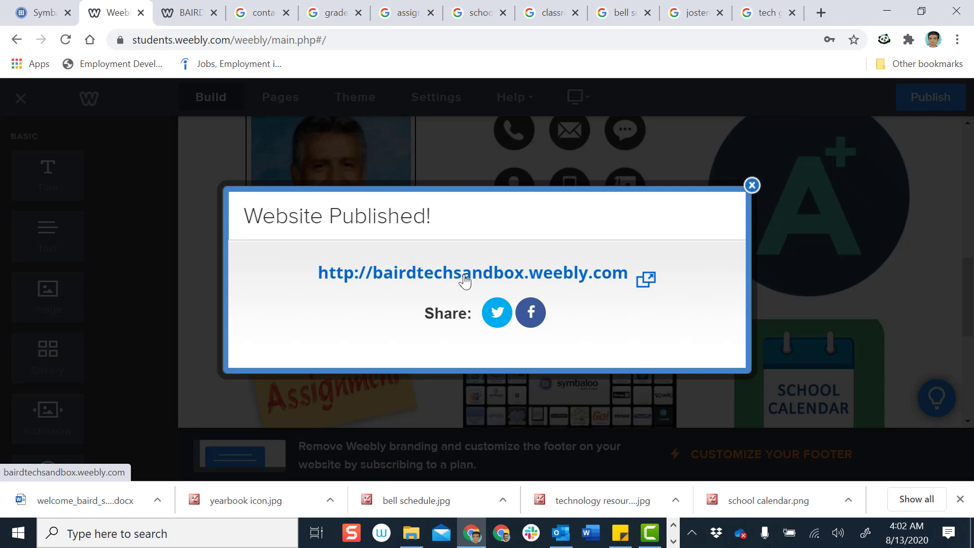
left_click(752, 186)
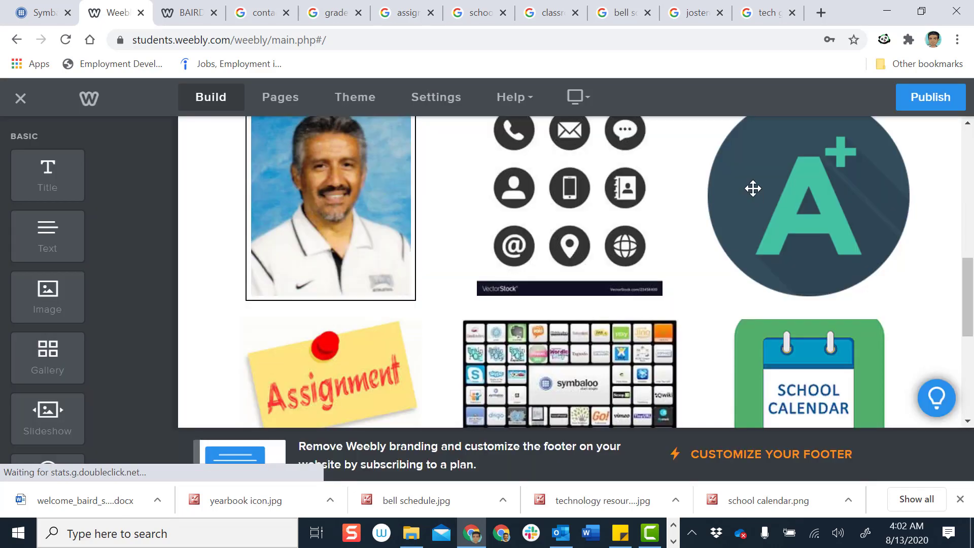
left_click(171, 13)
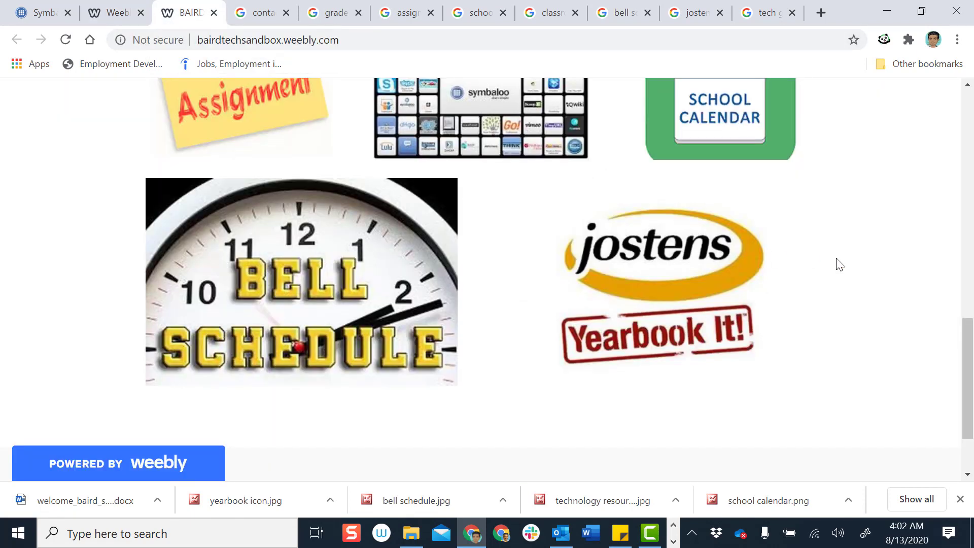
Reload the live page and test that the teacher photo enlarges in a lightbox
scroll(837, 264, "up", 6)
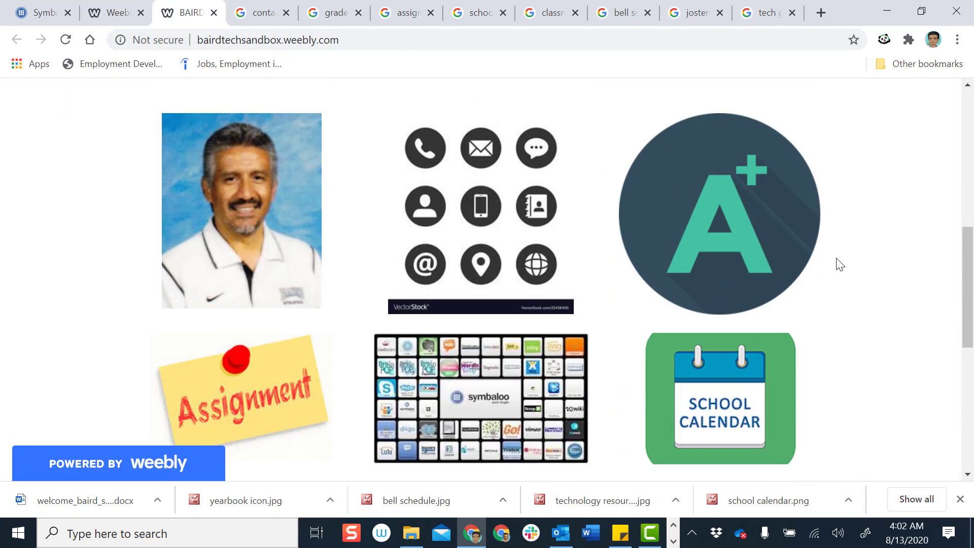
scroll(838, 264, "up", 5)
scroll(819, 328, "down", 5)
scroll(559, 374, "down", 5)
scroll(554, 374, "up", 5)
scroll(415, 311, "up", 5)
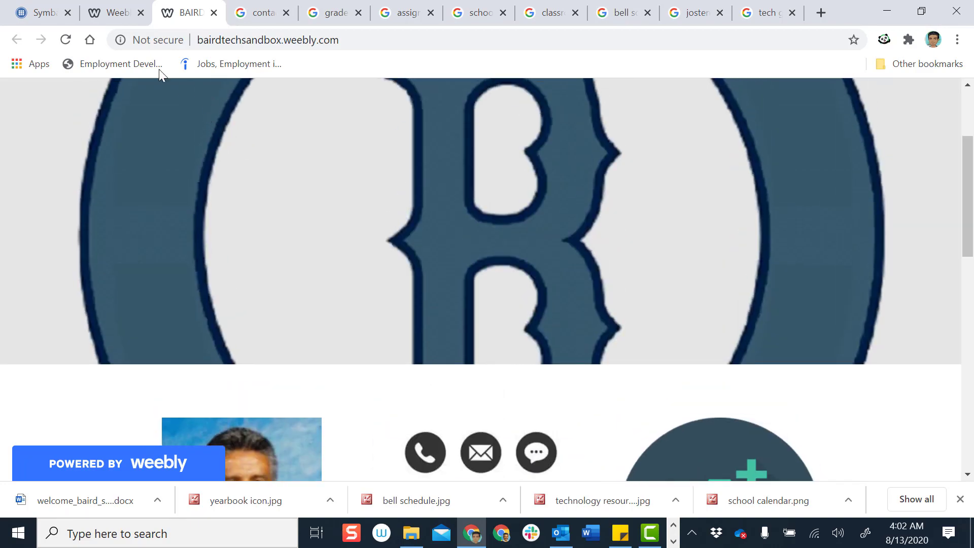
left_click(66, 39)
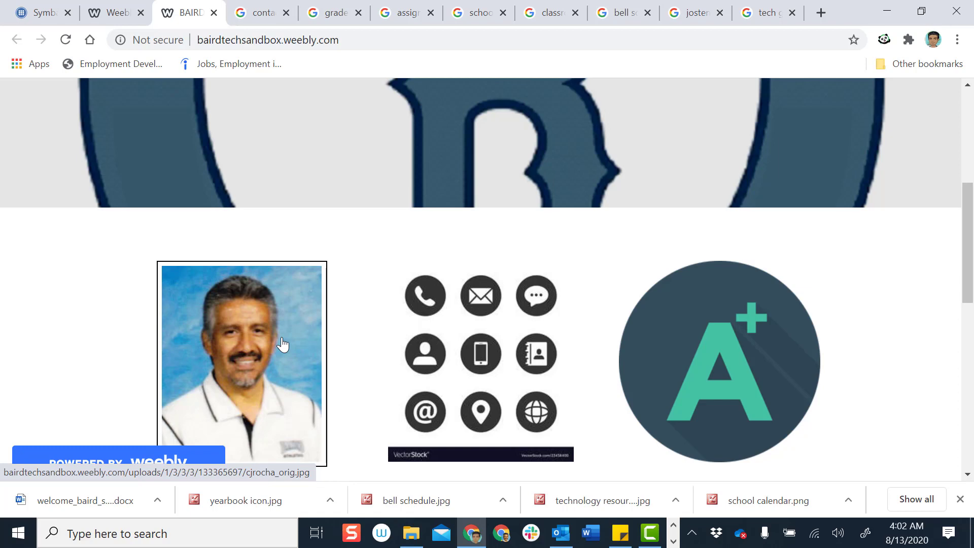
left_click(283, 345)
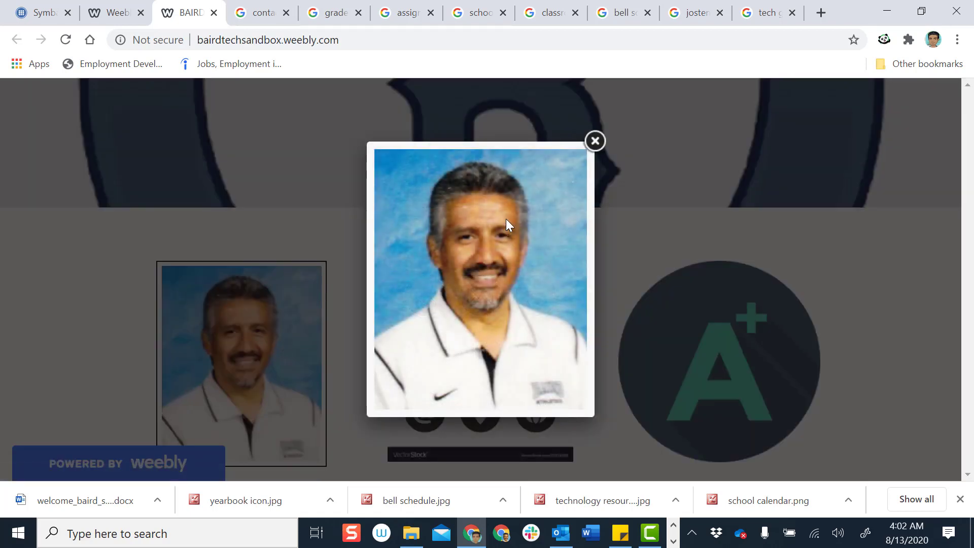
left_click(594, 141)
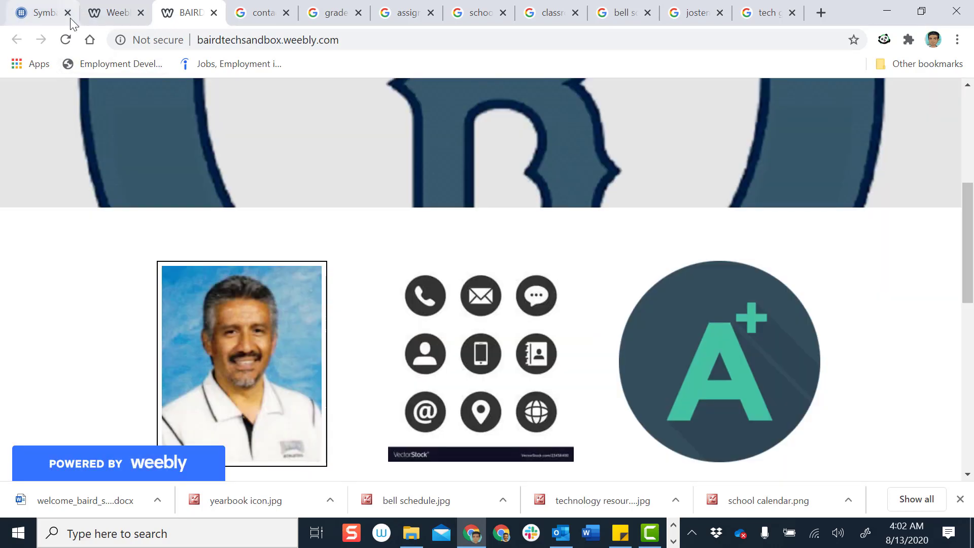
Reload once more, recheck the photo's lightbox, then return to the site editor
left_click(66, 41)
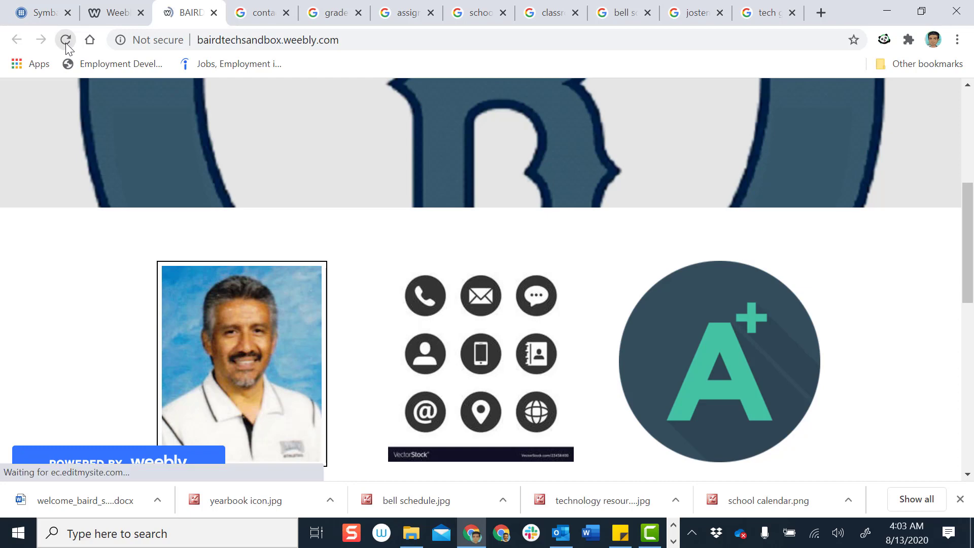
scroll(228, 233, "down", 3)
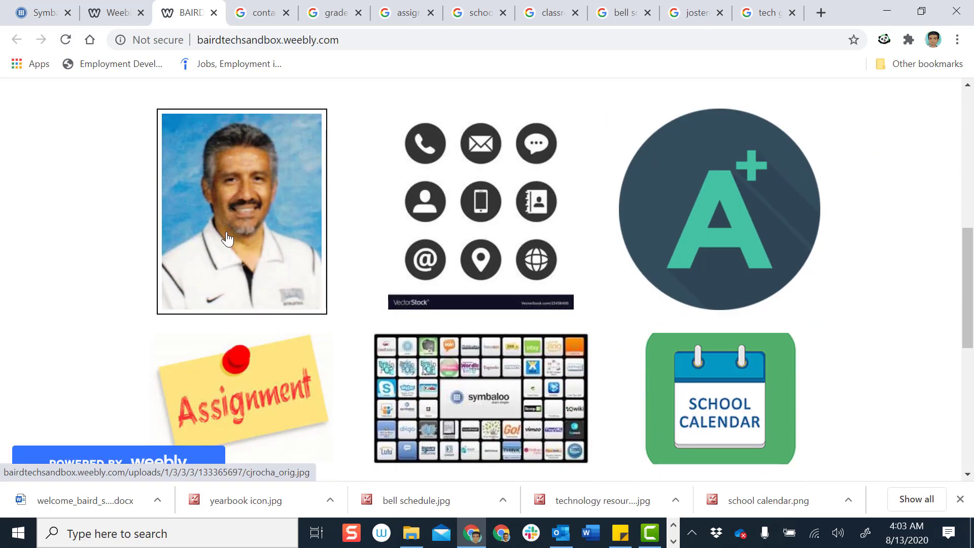
left_click(227, 232)
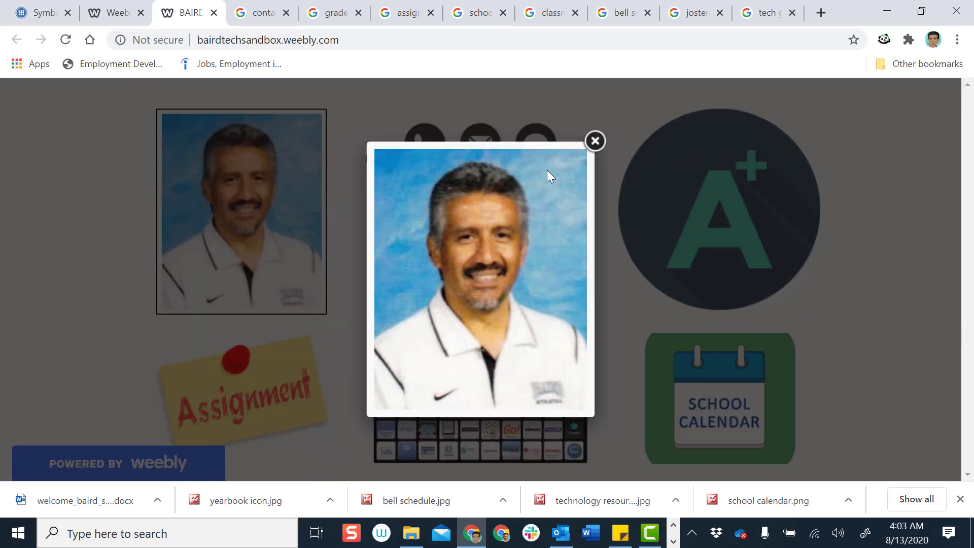
left_click(596, 141)
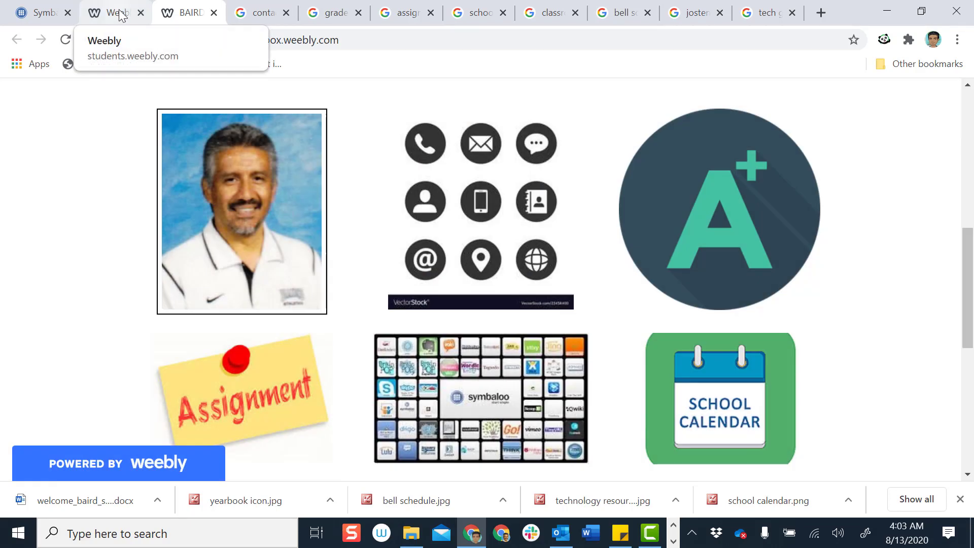
left_click(121, 15)
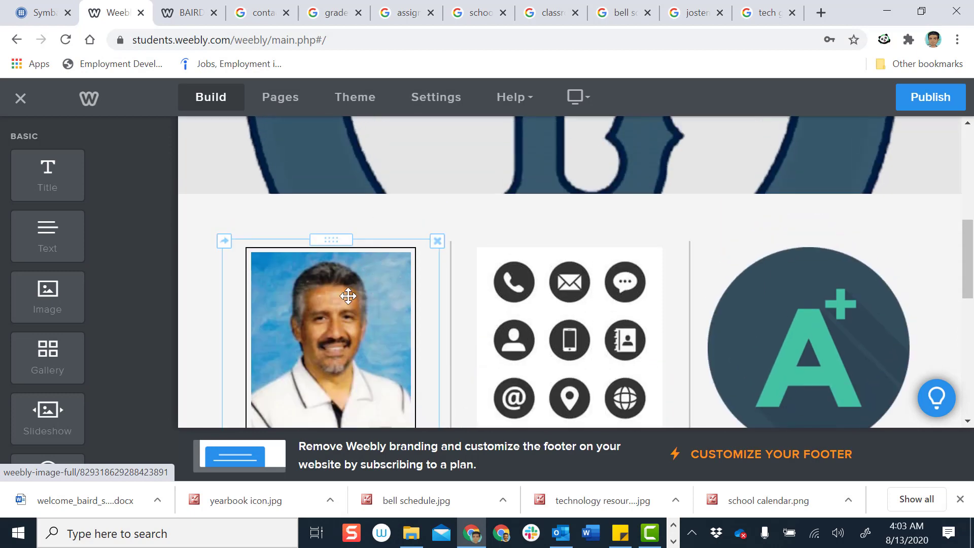
Link the teacher photo to welcome_baird_students_and_parents.pdf, with 'Open in new window' checked
left_click(349, 296)
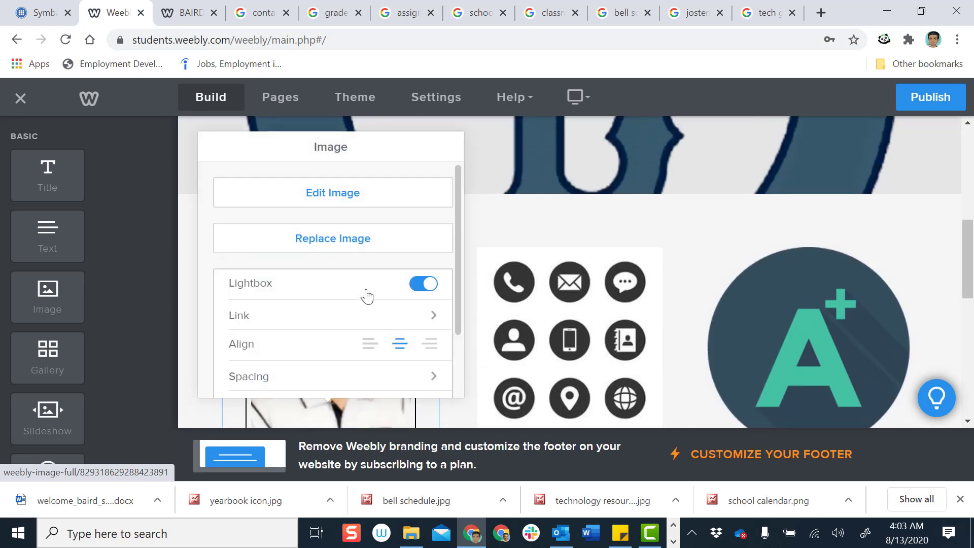
left_click(428, 315)
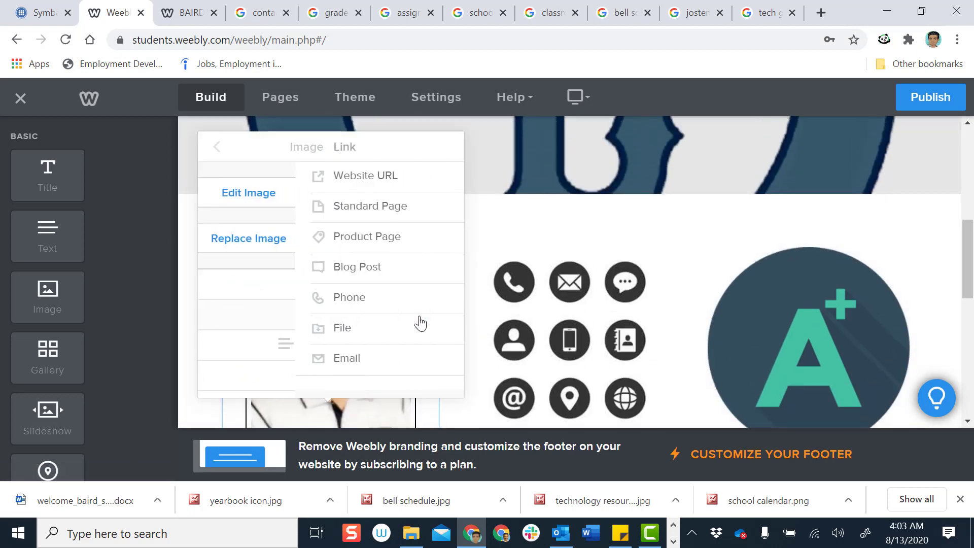
left_click(442, 332)
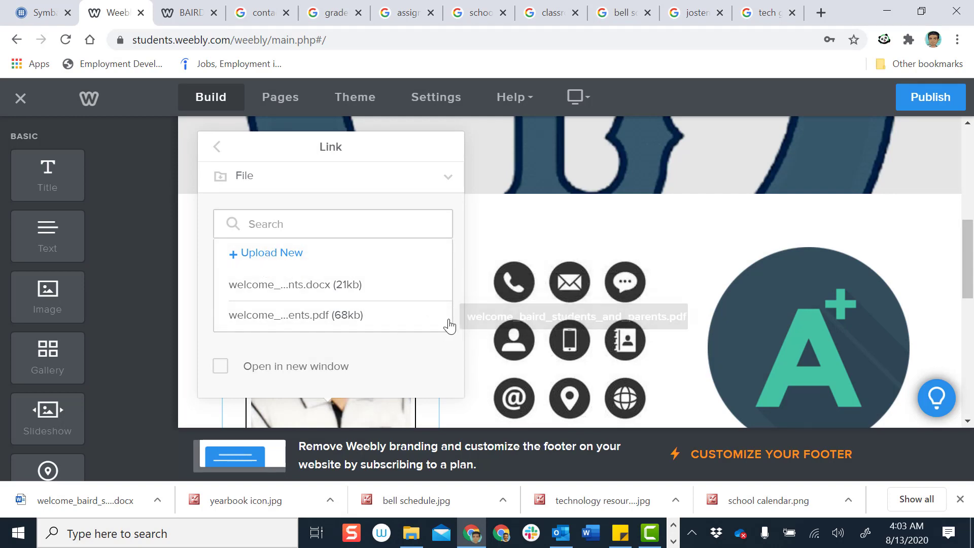
left_click(431, 326)
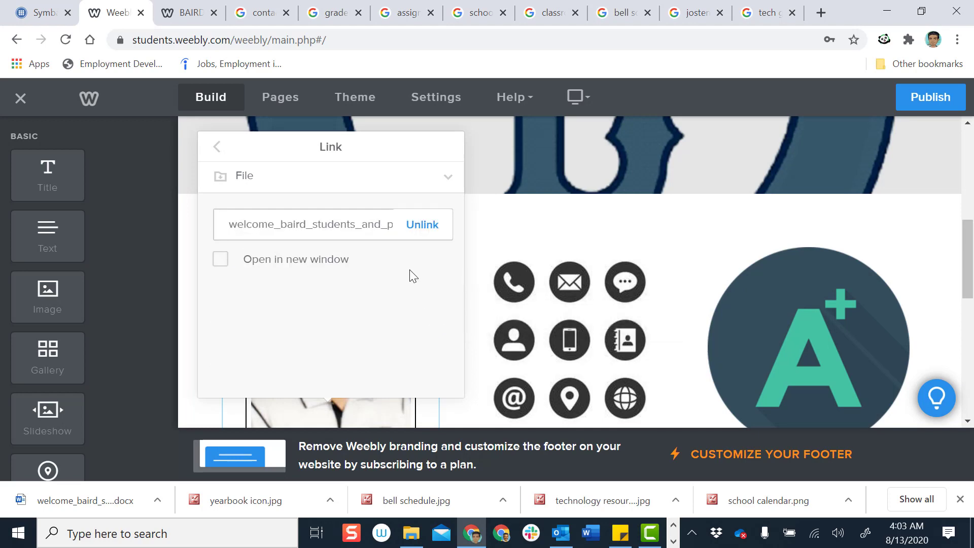
left_click(221, 260)
left_click(560, 157)
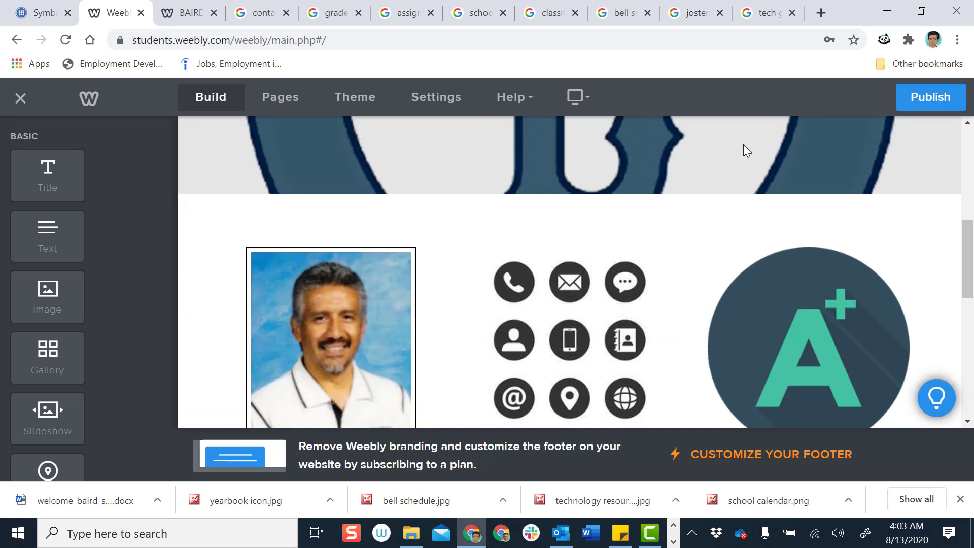
Publish the site and reload the live site in its browser tab
left_click(916, 105)
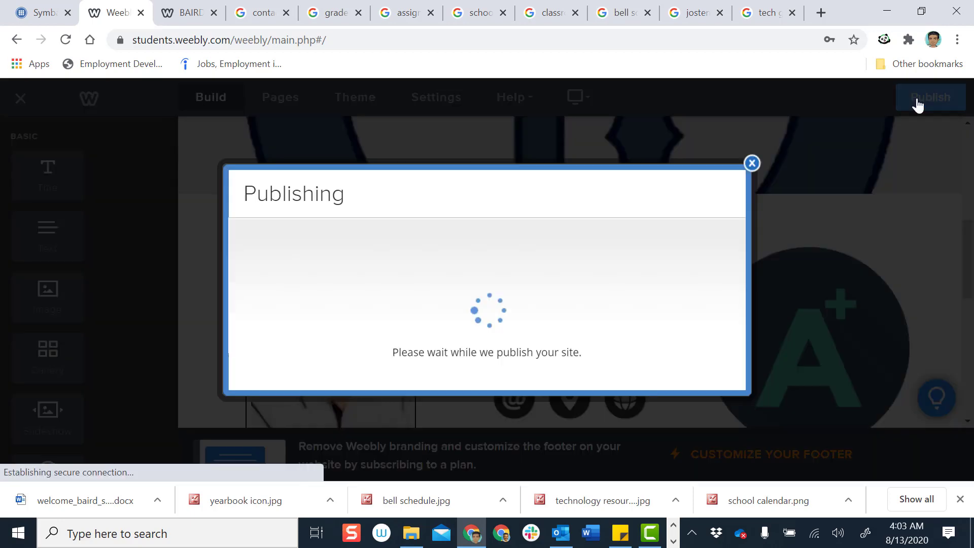
left_click(751, 188)
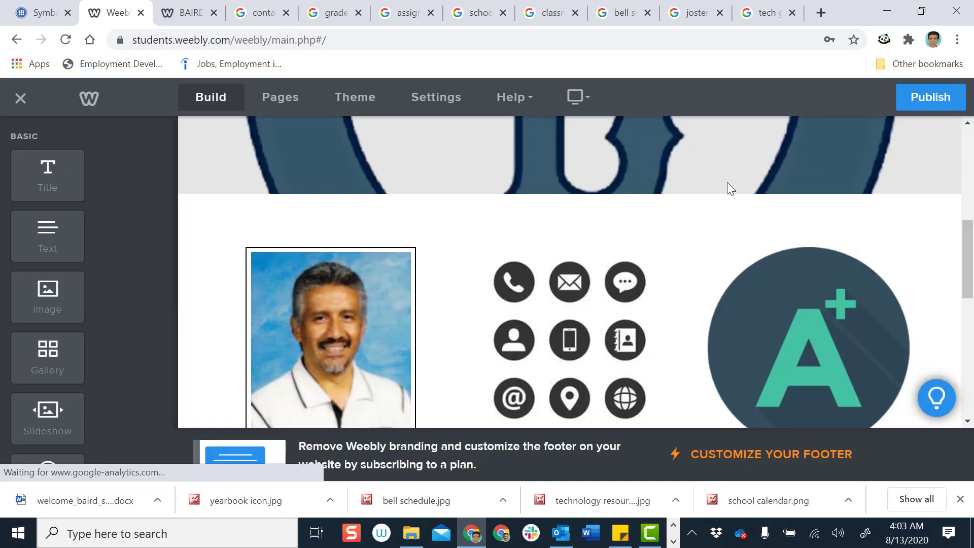
left_click(158, 21)
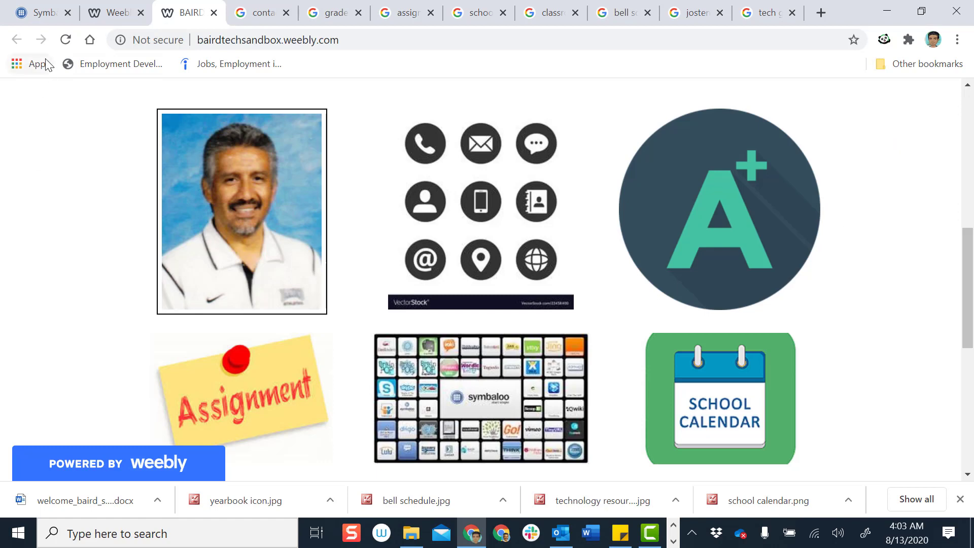
left_click(68, 41)
left_click(65, 40)
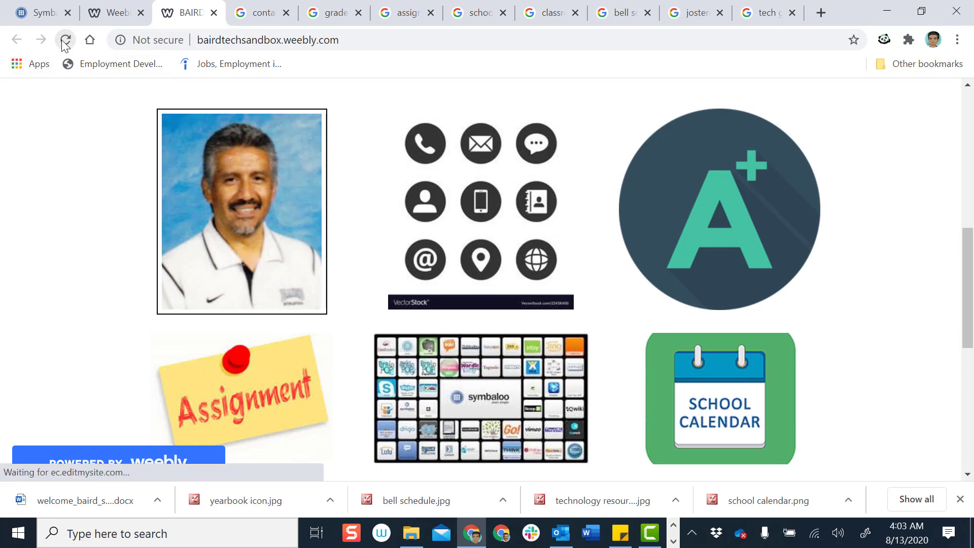
Check that the teacher photo opens the two-page welcome PDF, then close the PDF tab
left_click(221, 222)
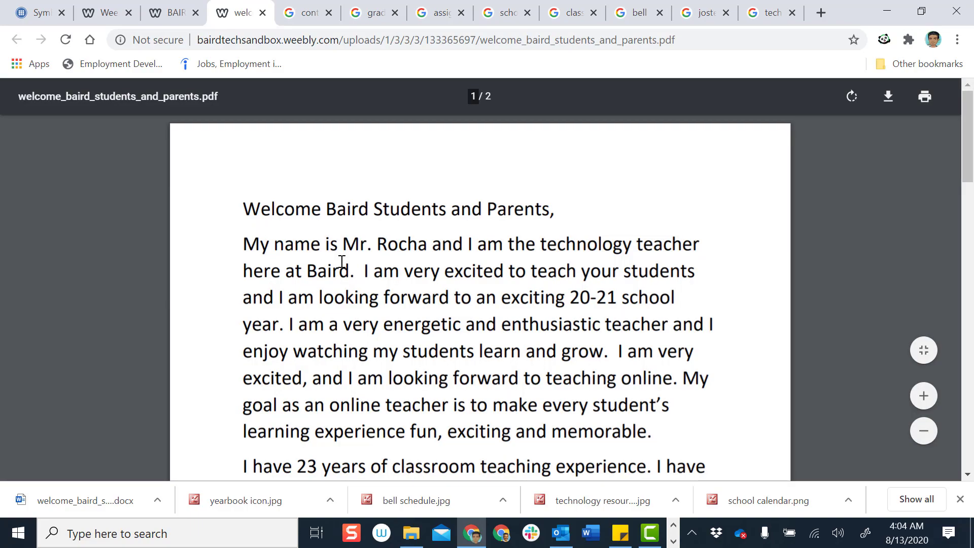
scroll(340, 264, "down", 5)
scroll(340, 264, "up", 5)
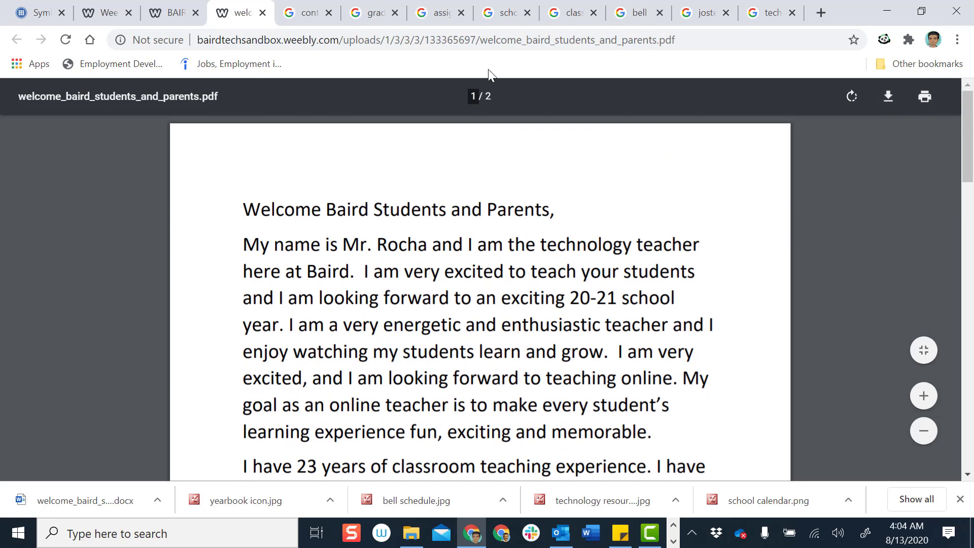
left_click(262, 12)
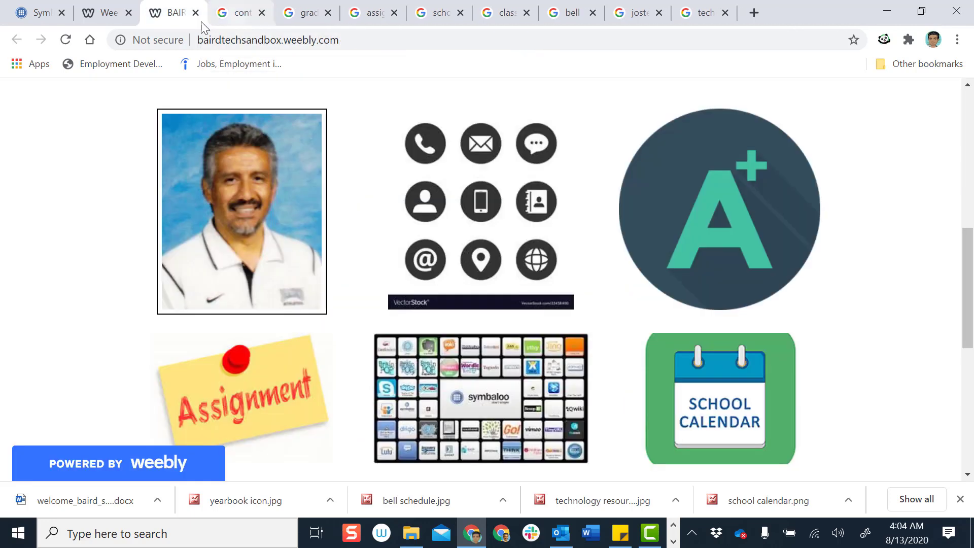
Back in the editor, toggle the teacher photo's Lightbox setting
left_click(111, 14)
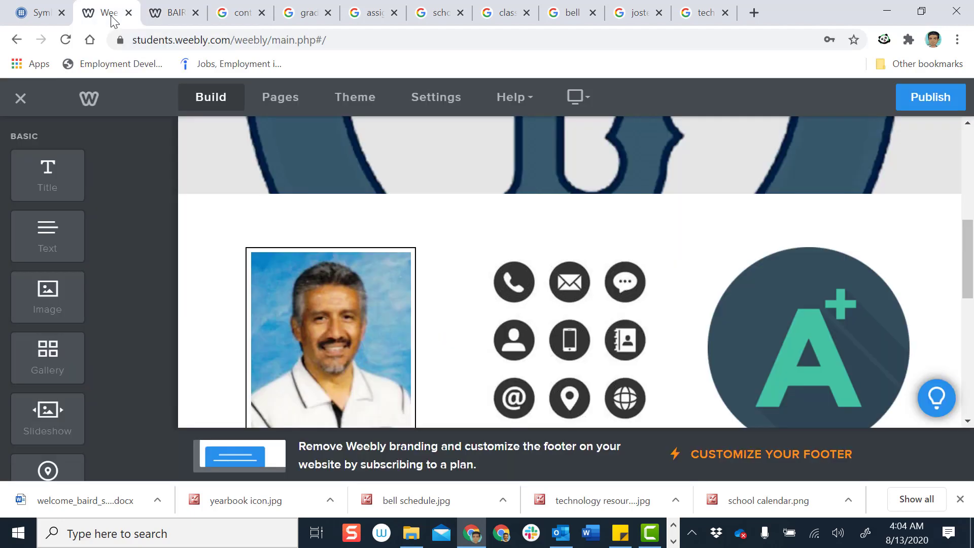
left_click(310, 302)
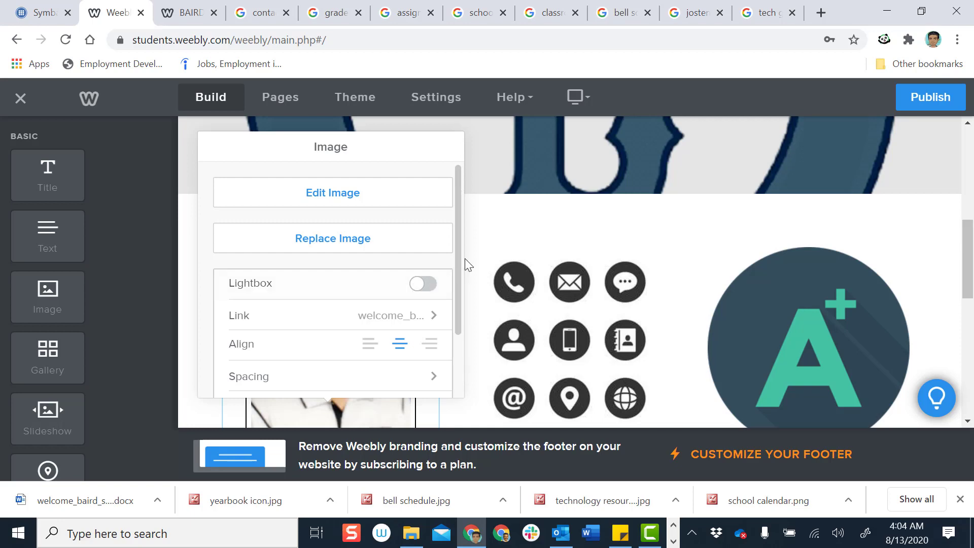
scroll(607, 248, "down", 1)
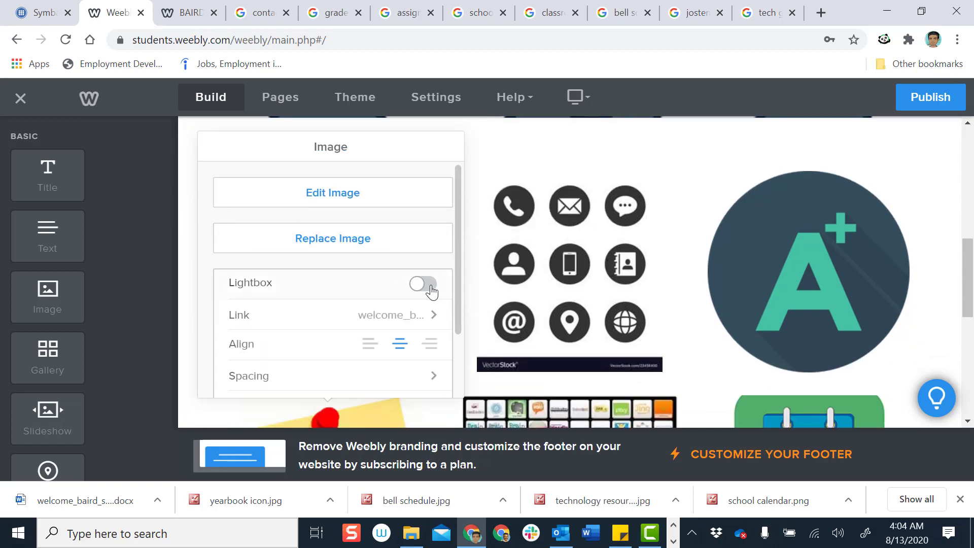
left_click(436, 288)
Relink the photo to welcome_baird_students_and_parents.pdf and publish the site again
left_click(434, 316)
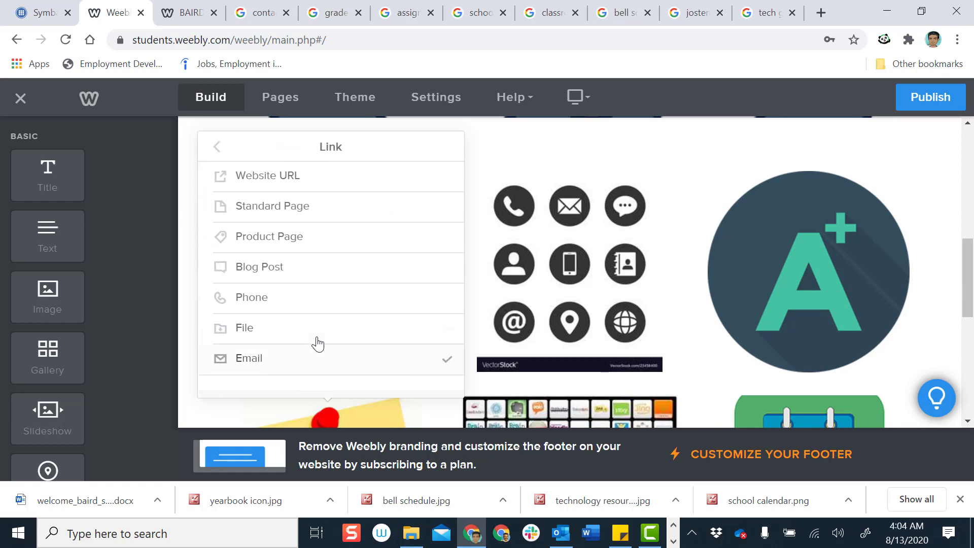
left_click(447, 337)
scroll(394, 276, "down", 1)
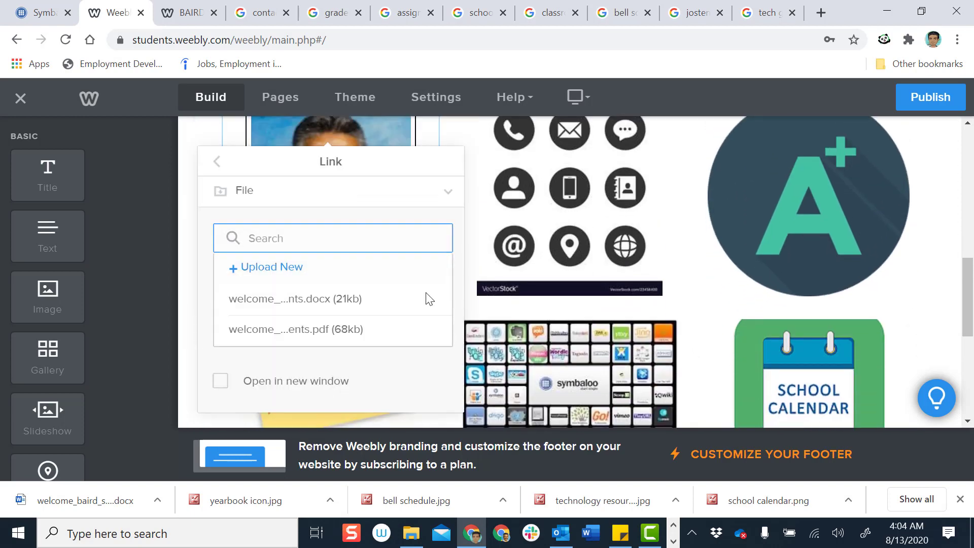
left_click(434, 334)
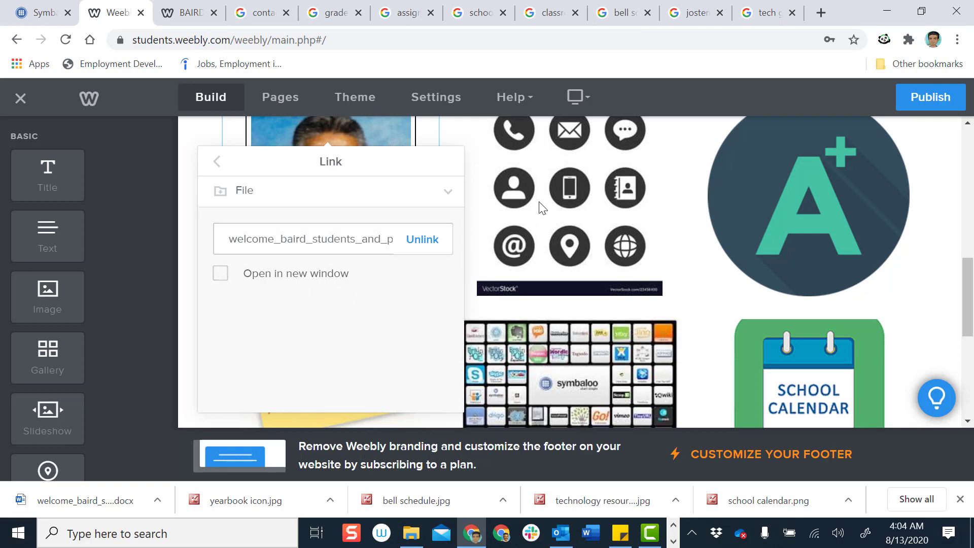
left_click(552, 183)
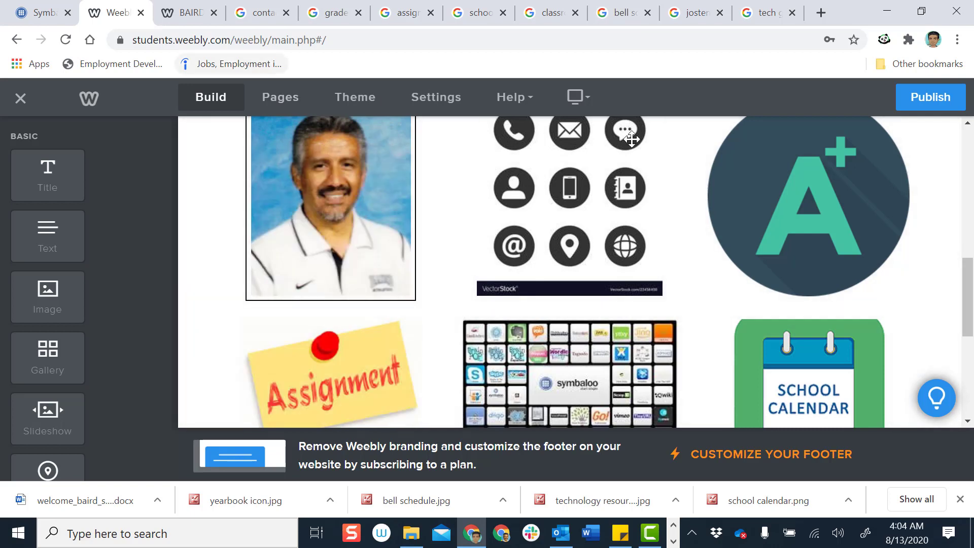
left_click(935, 100)
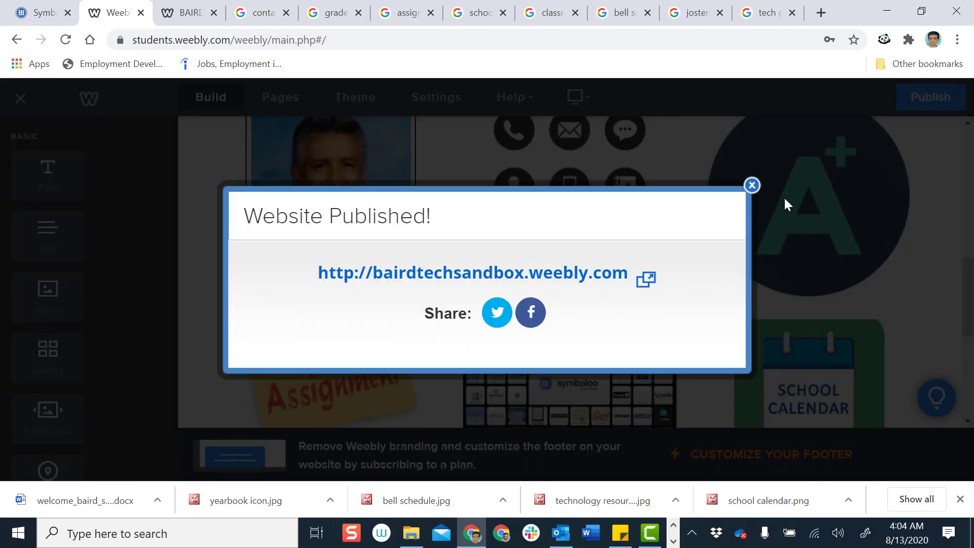
On the reloaded live site, confirm the teacher photo opens the welcome PDF, then return to the editor
left_click(752, 186)
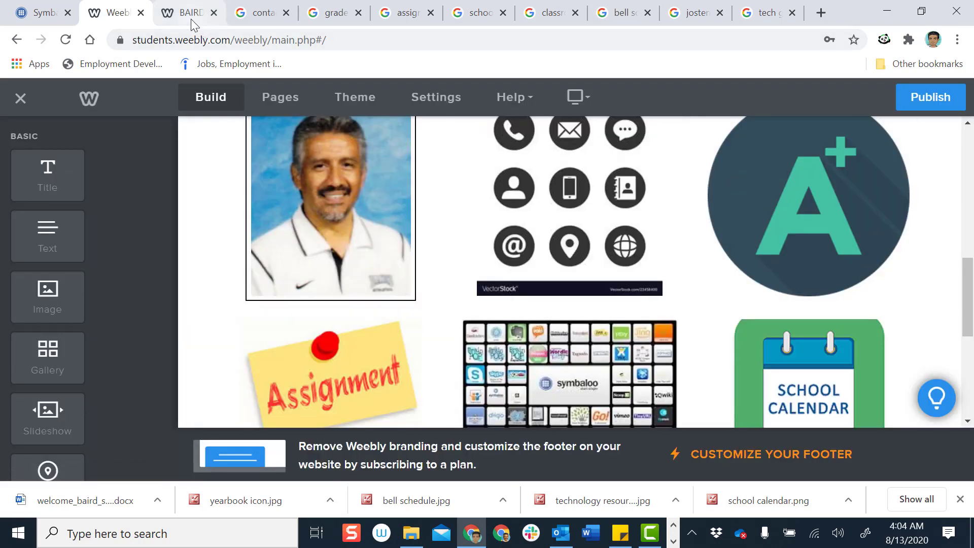
left_click(191, 19)
left_click(70, 44)
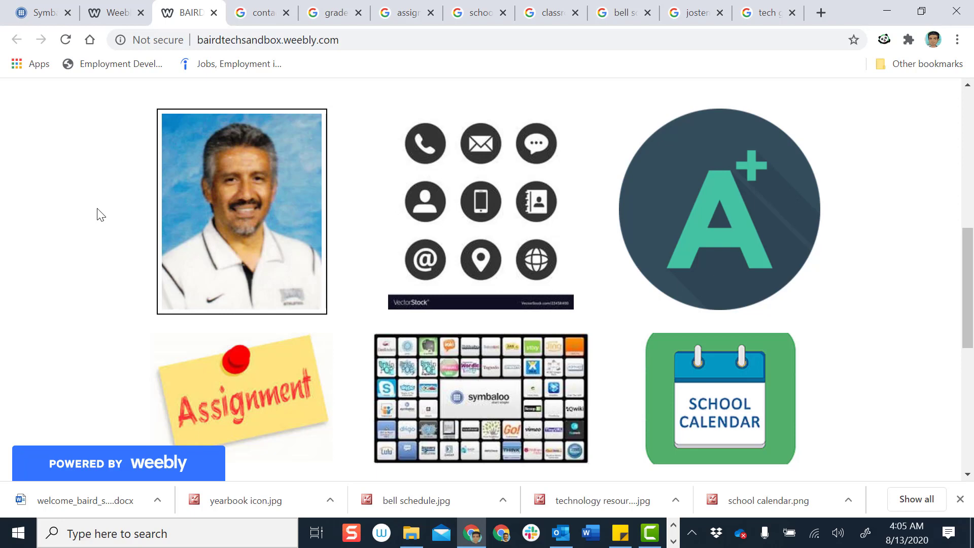
left_click(257, 227)
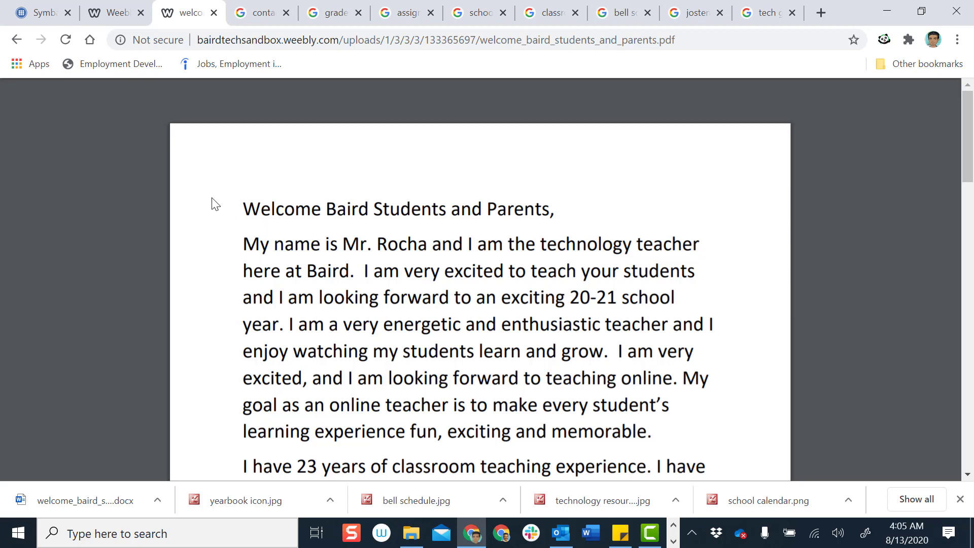
left_click(17, 40)
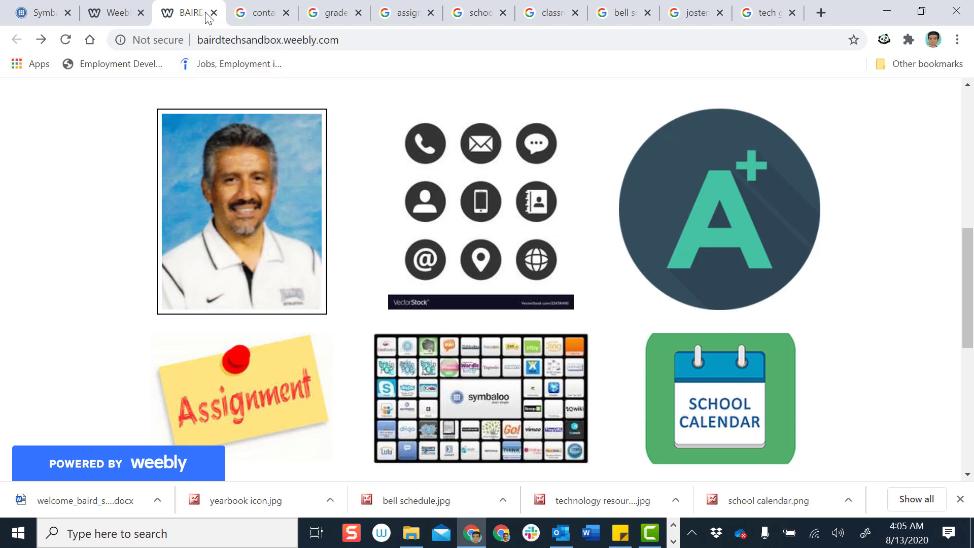
left_click(120, 15)
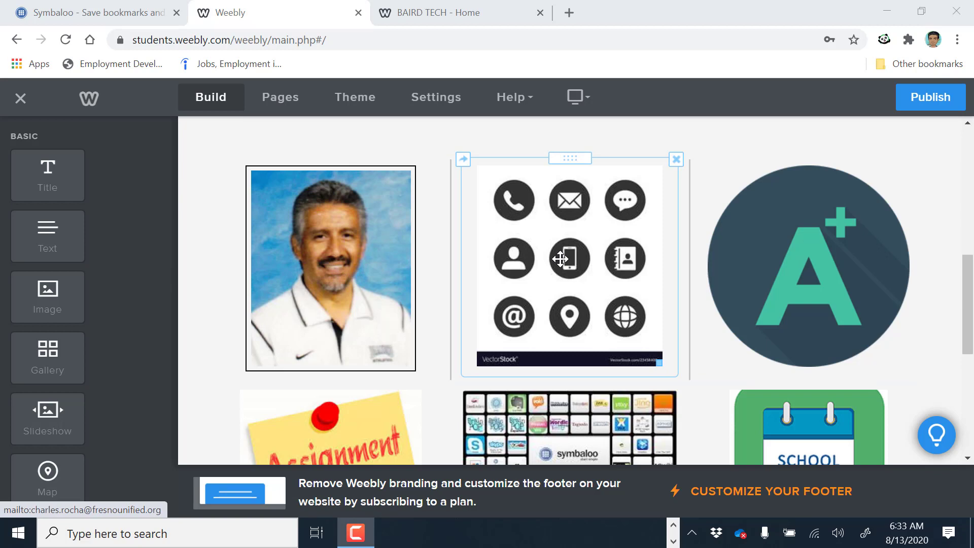
Remove the contact-icons image's existing link
left_click(560, 259)
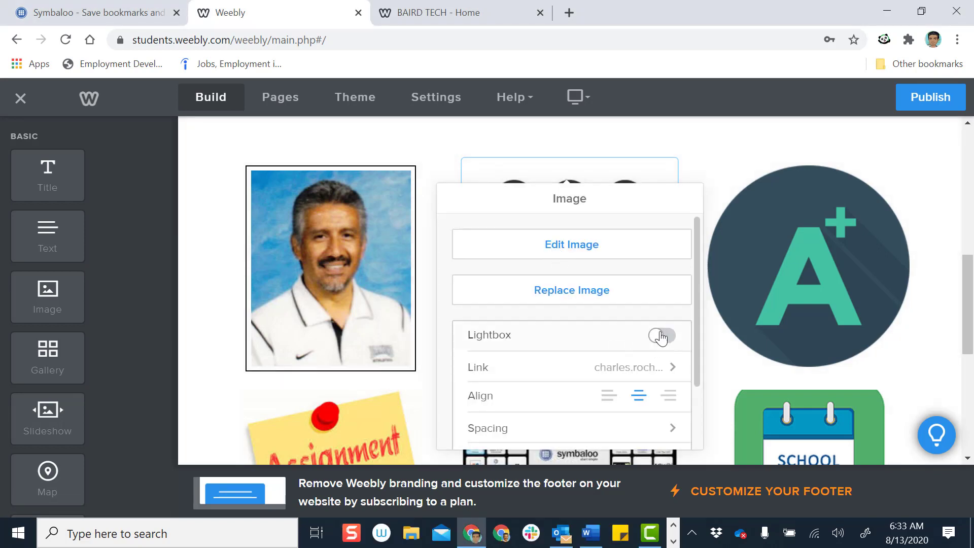
left_click(670, 375)
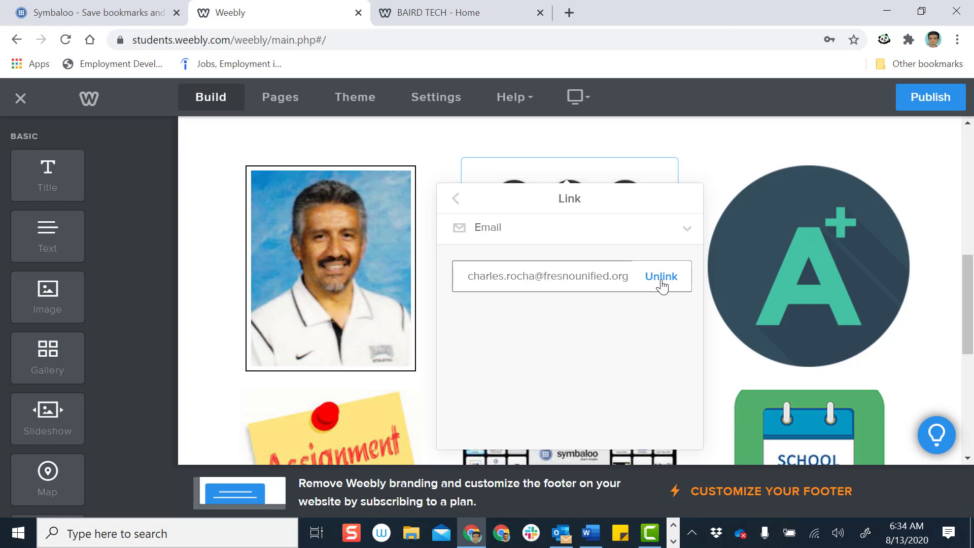
left_click(661, 277)
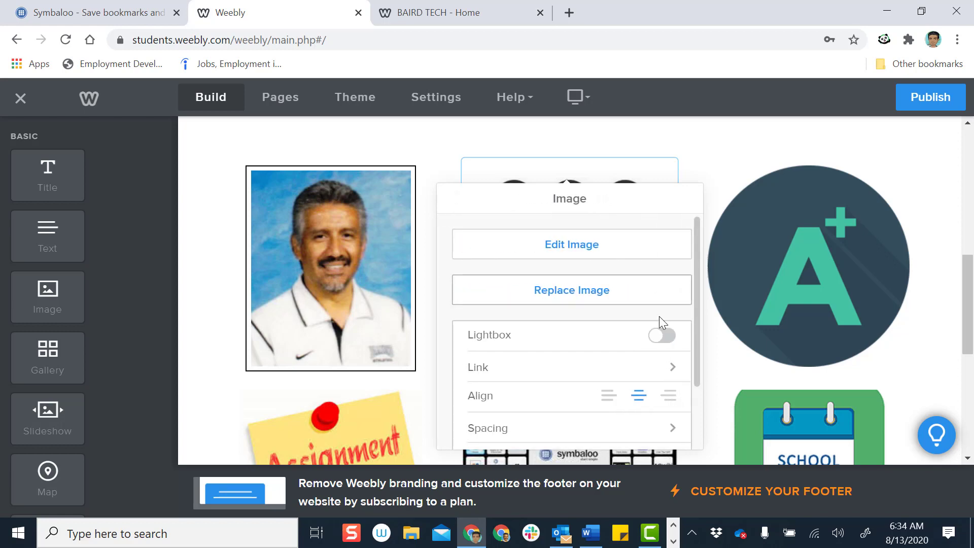
scroll(631, 367, "down", 2)
scroll(630, 368, "up", 2)
scroll(615, 359, "down", 2)
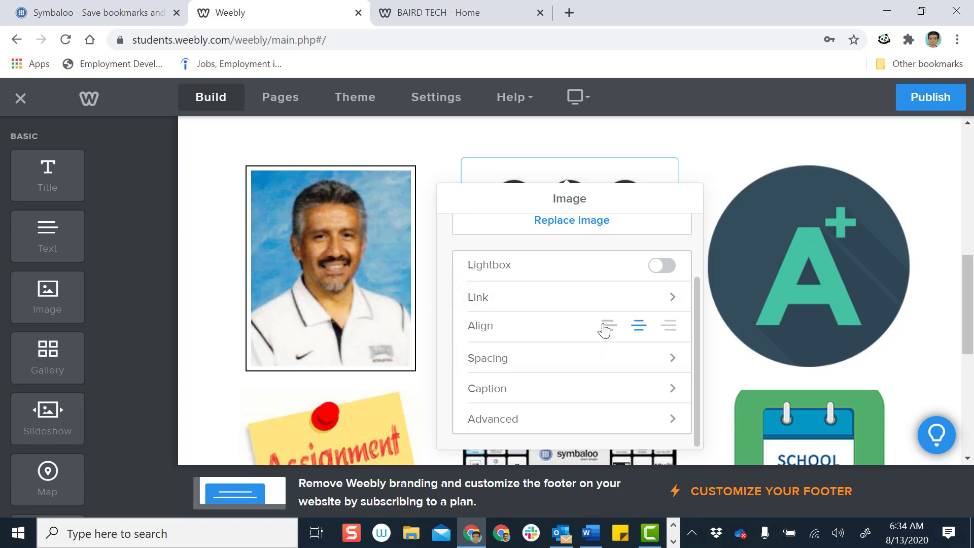
Link the contact-icons image to the teacher's email address and publish the site
left_click(642, 303)
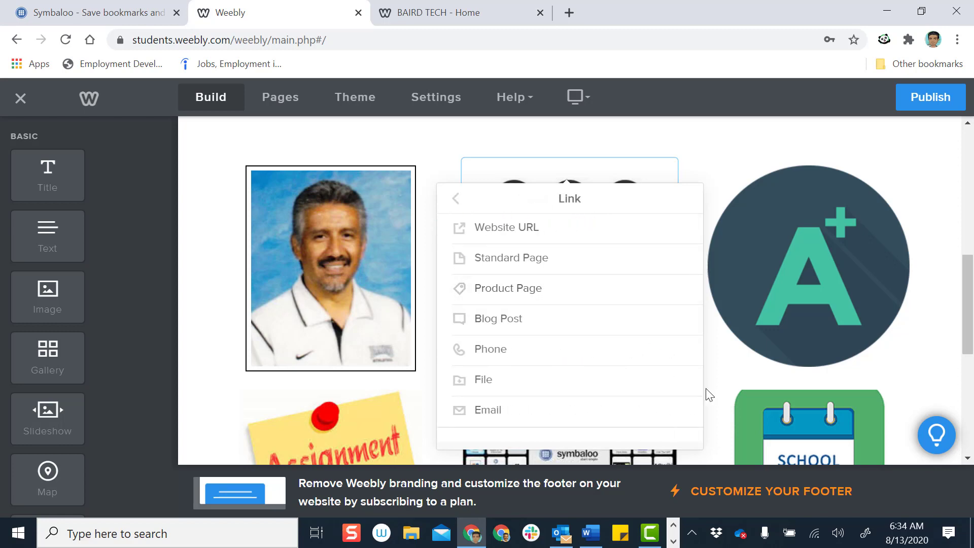
left_click(678, 418)
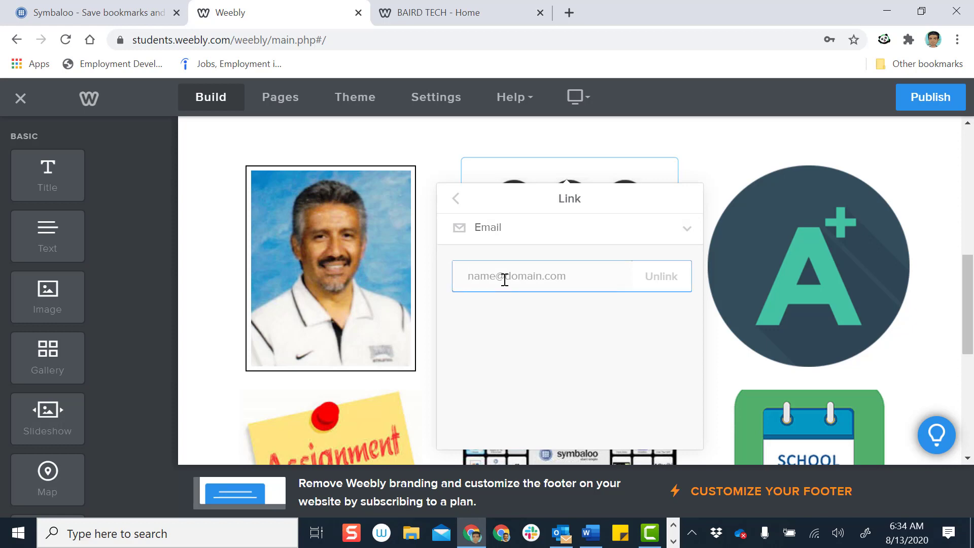
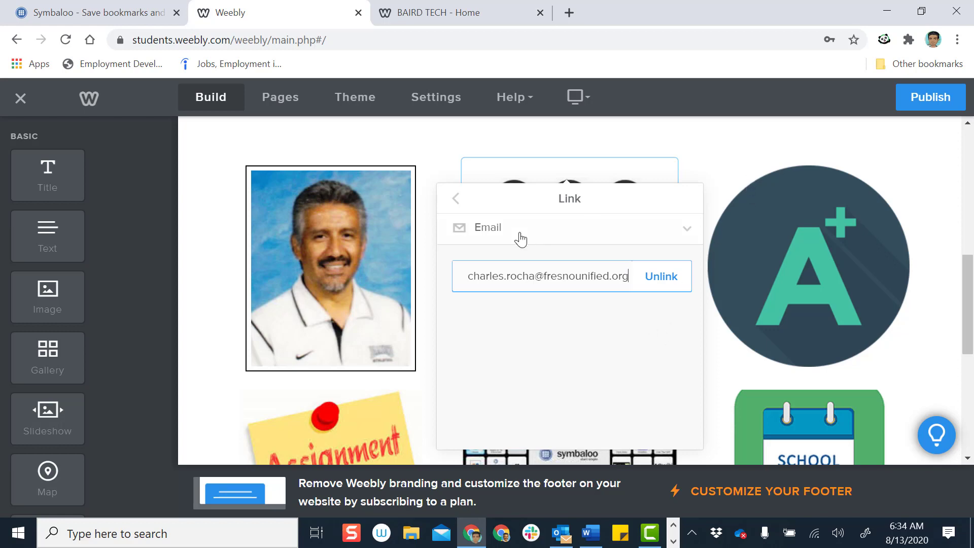
left_click(457, 199)
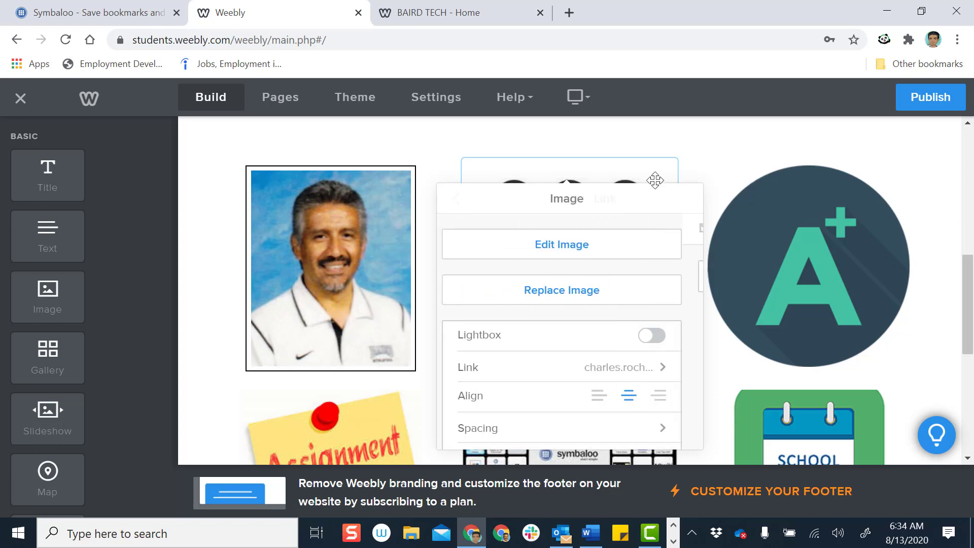
left_click(749, 151)
left_click(934, 106)
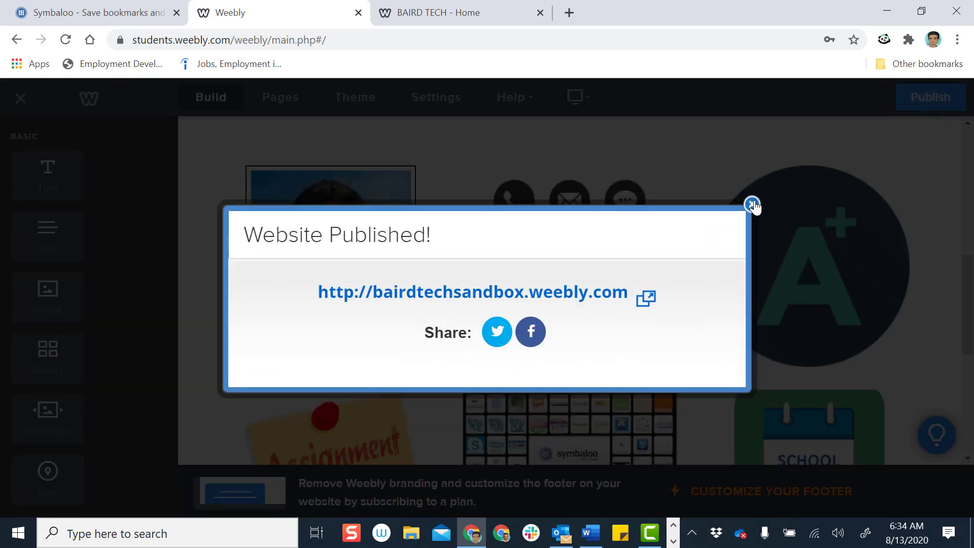
On the reloaded live BAIRD TECH page, click the contact icons to launch the email link
left_click(753, 204)
left_click(421, 8)
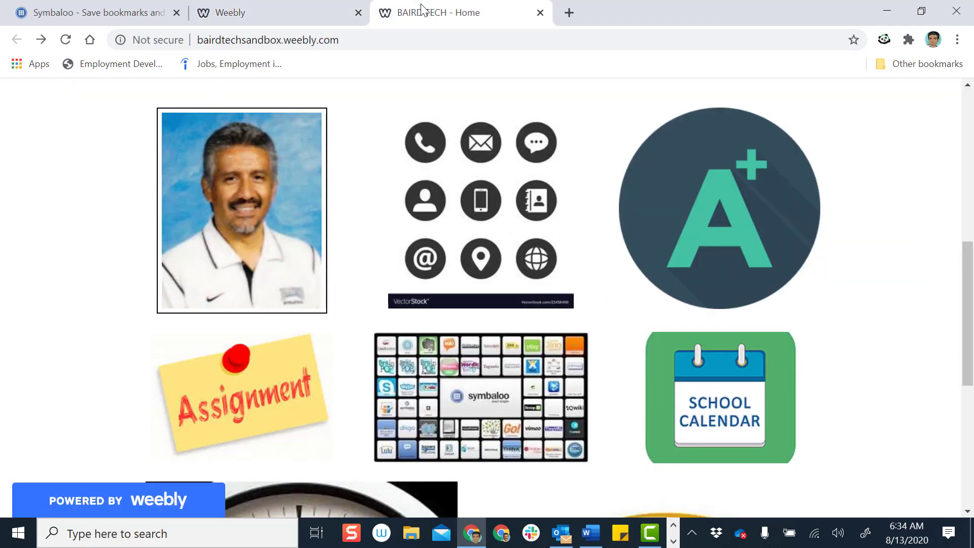
left_click(66, 44)
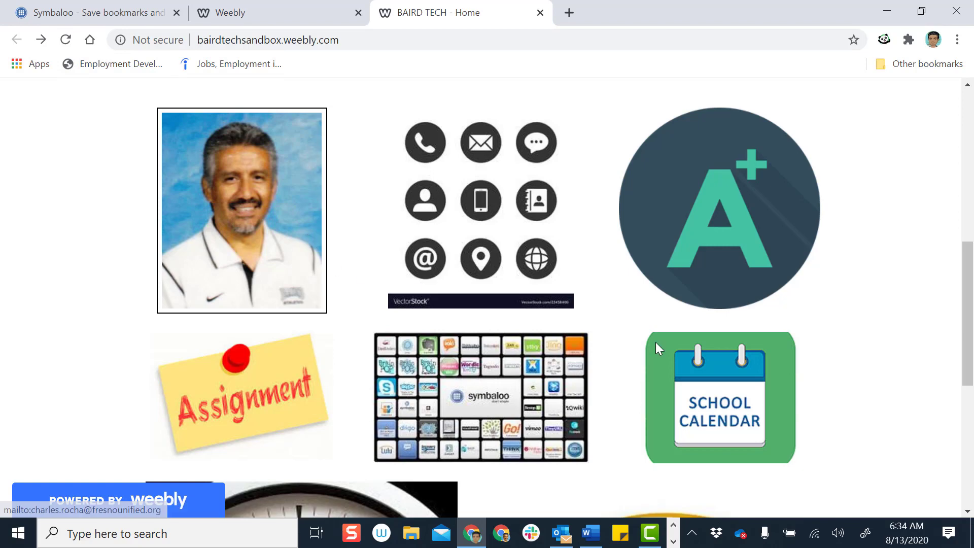
left_click(489, 236)
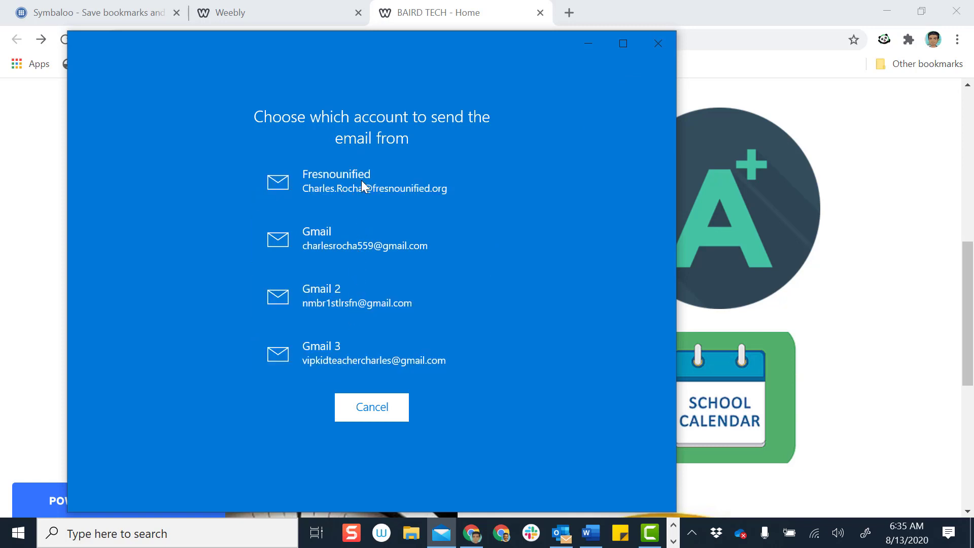
Close the Windows Mail account chooser without sending an email
left_click(658, 43)
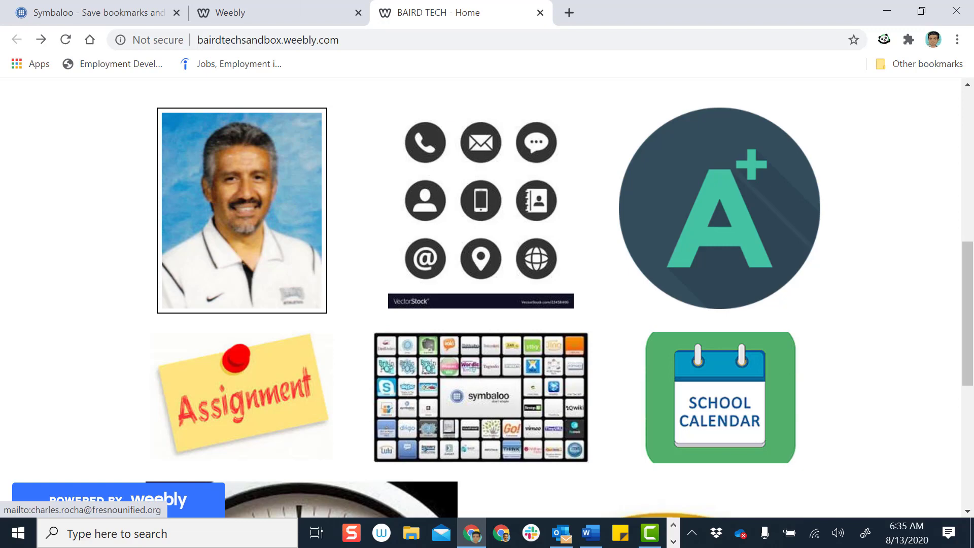
Switch back to the Weebly editor tab showing the image grid
left_click(248, 19)
mouse_move(506, 161)
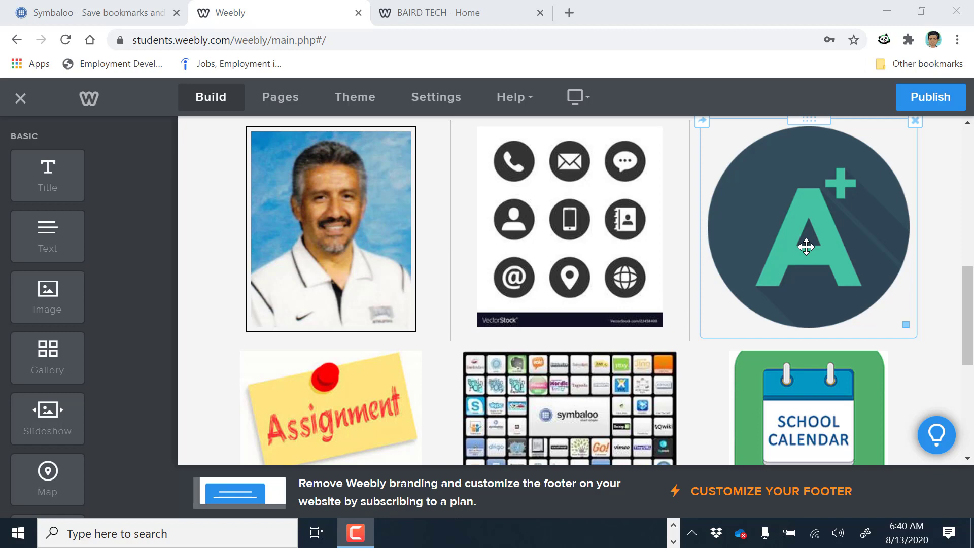
Link the A+ image to the pasted parents.fresnou.org sign-in URL, opening in a new window
left_click(806, 239)
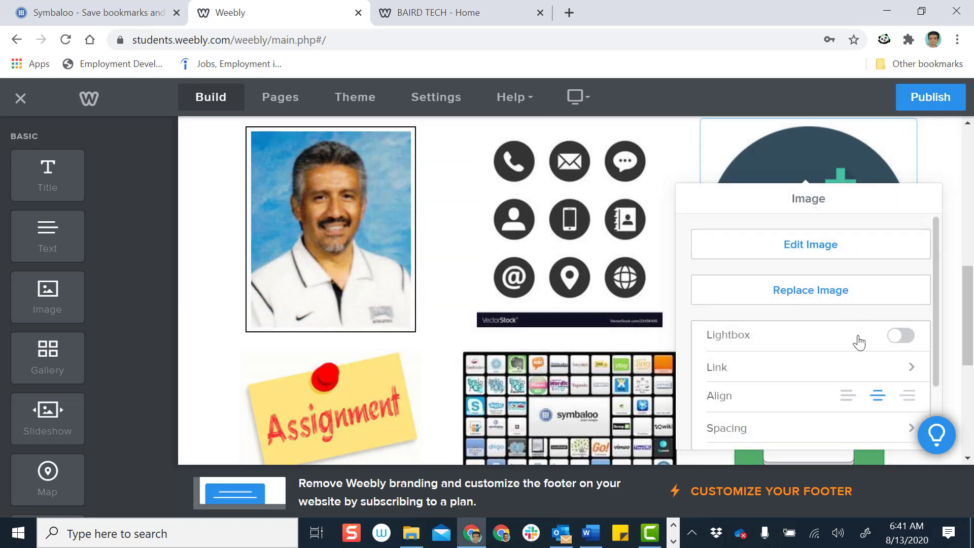
left_click(911, 367)
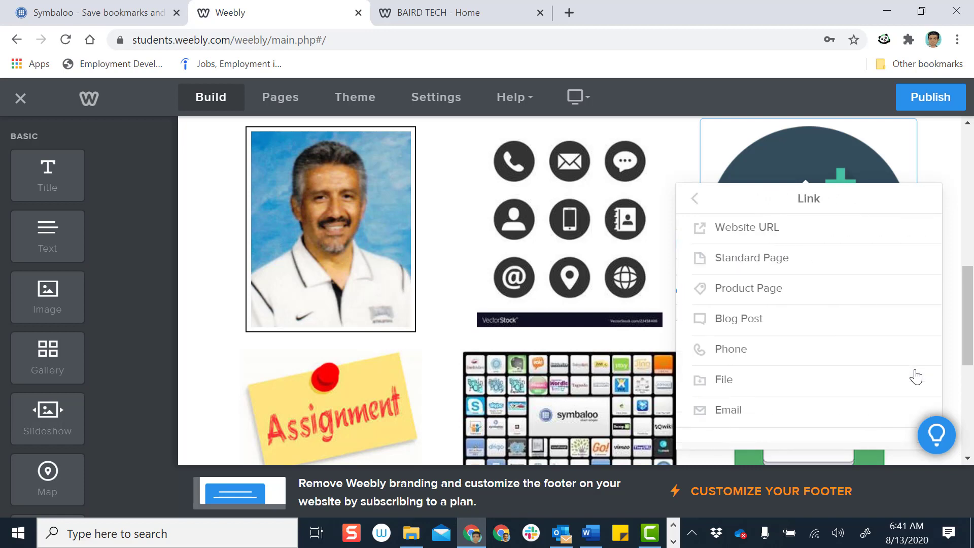
left_click(879, 236)
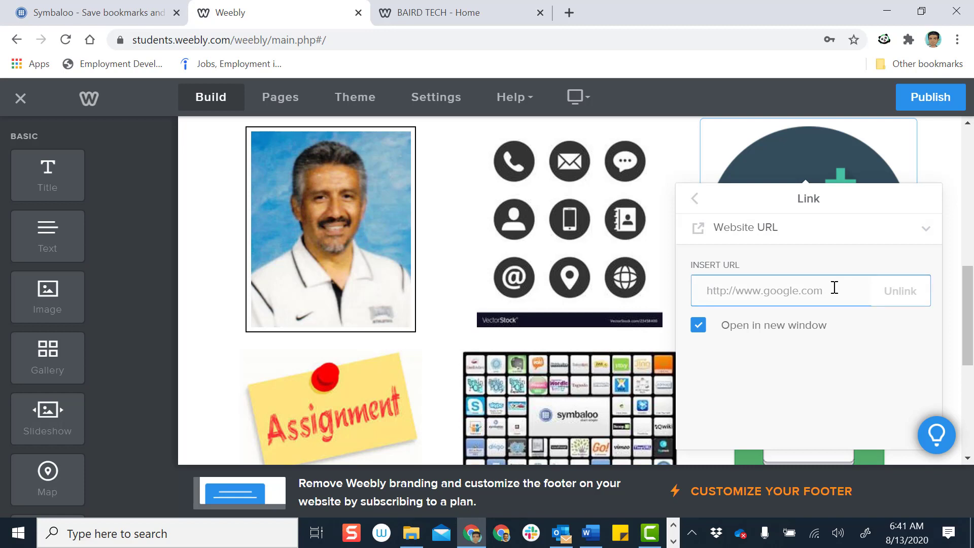
key("ctrl+v")
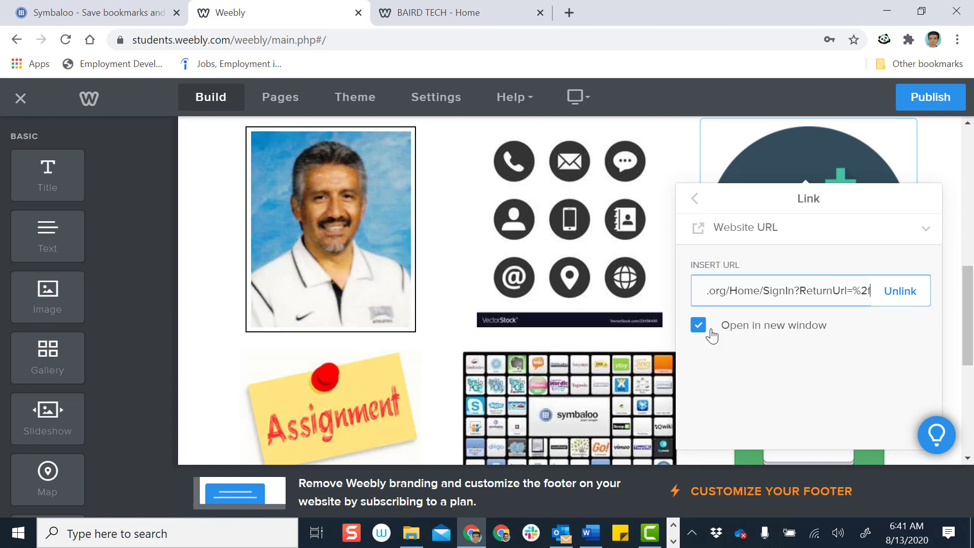
scroll(860, 313, "down", 5)
scroll(859, 313, "up", 5)
left_click(682, 157)
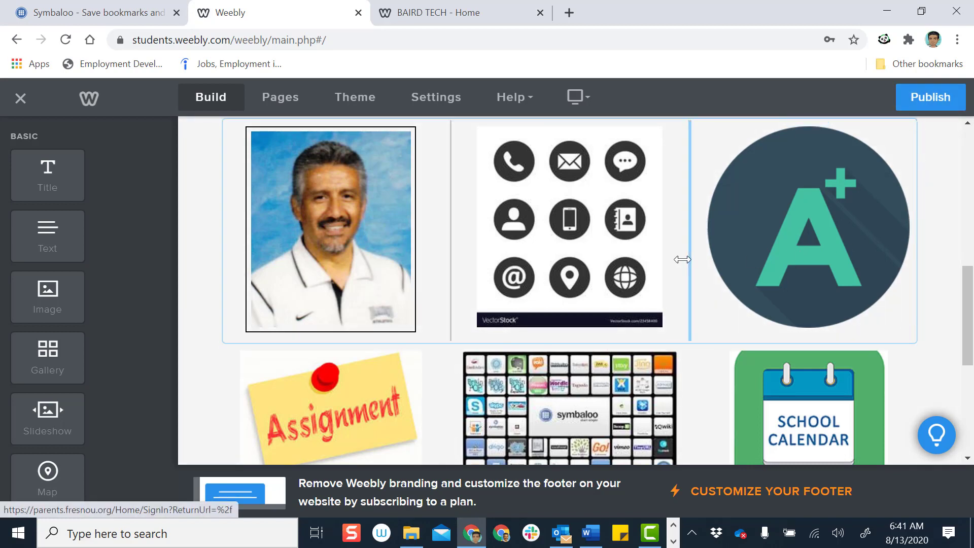
Give the A+ image a Black, Thick border in Advanced options and switch on Lightbox
left_click(793, 257)
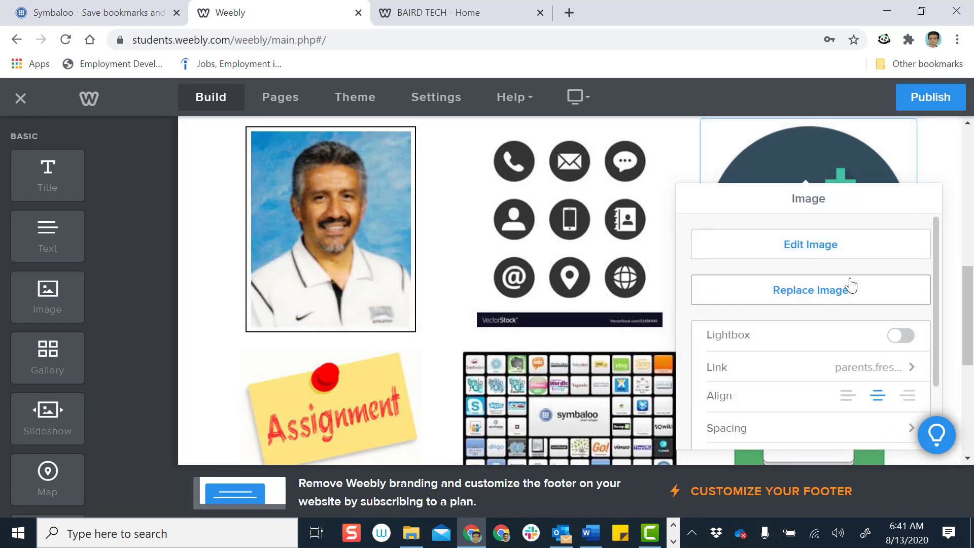
scroll(848, 285, "down", 2)
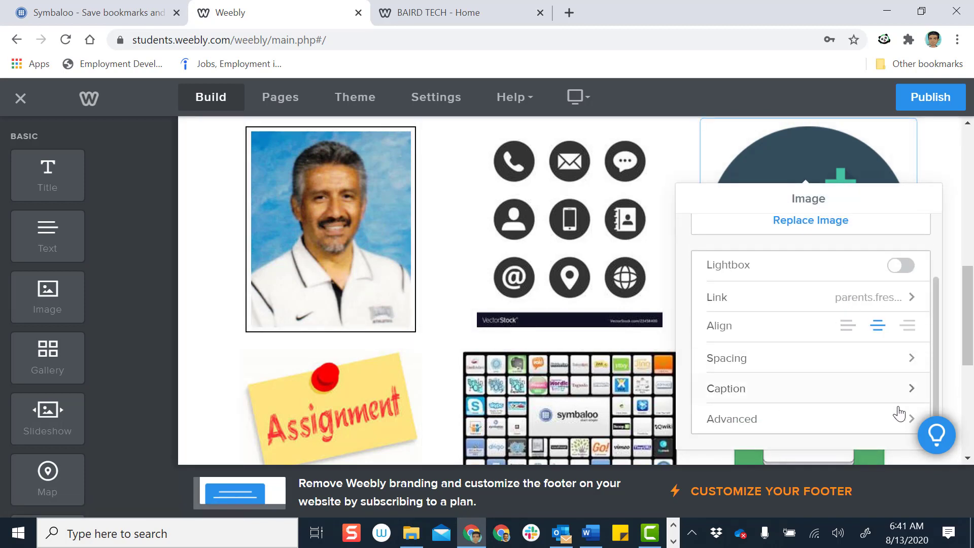
left_click(911, 420)
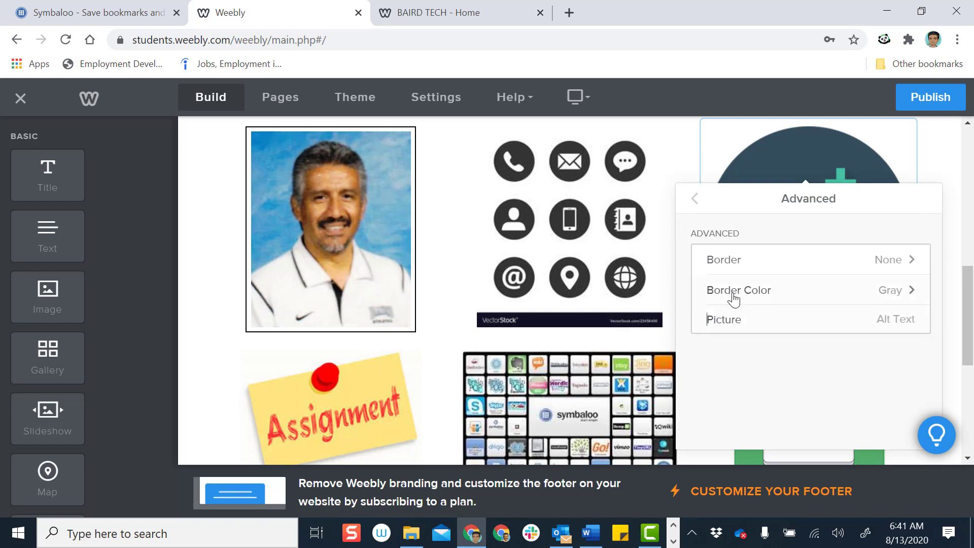
left_click(816, 293)
left_click(845, 298)
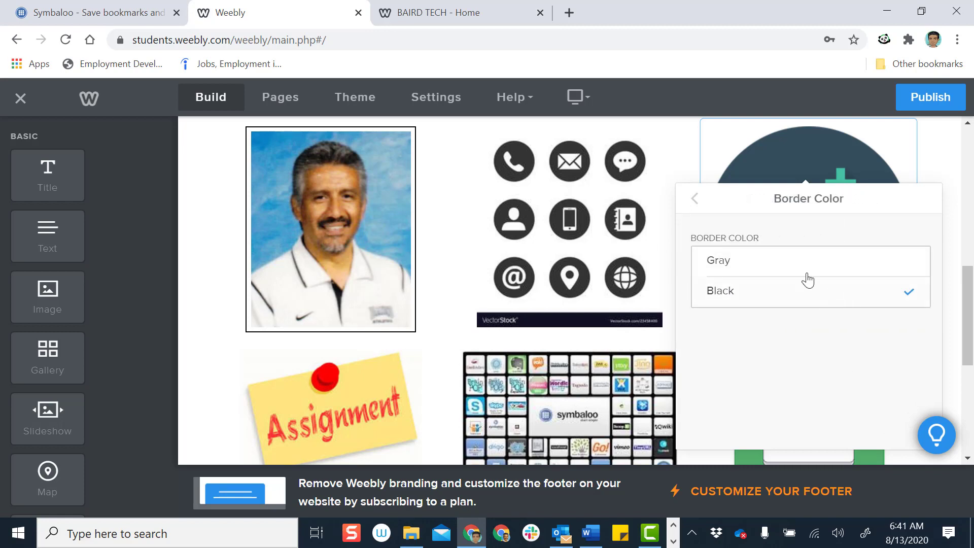
left_click(698, 201)
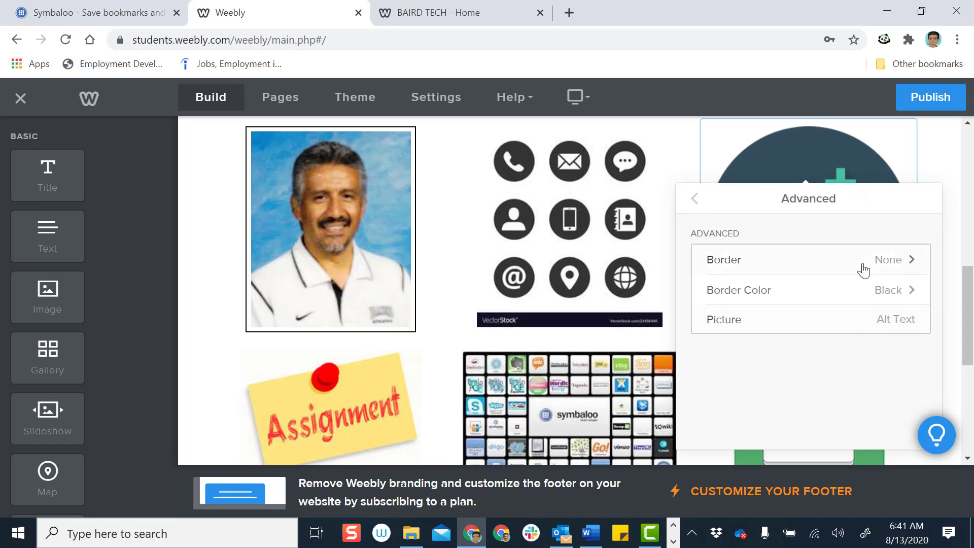
left_click(863, 270)
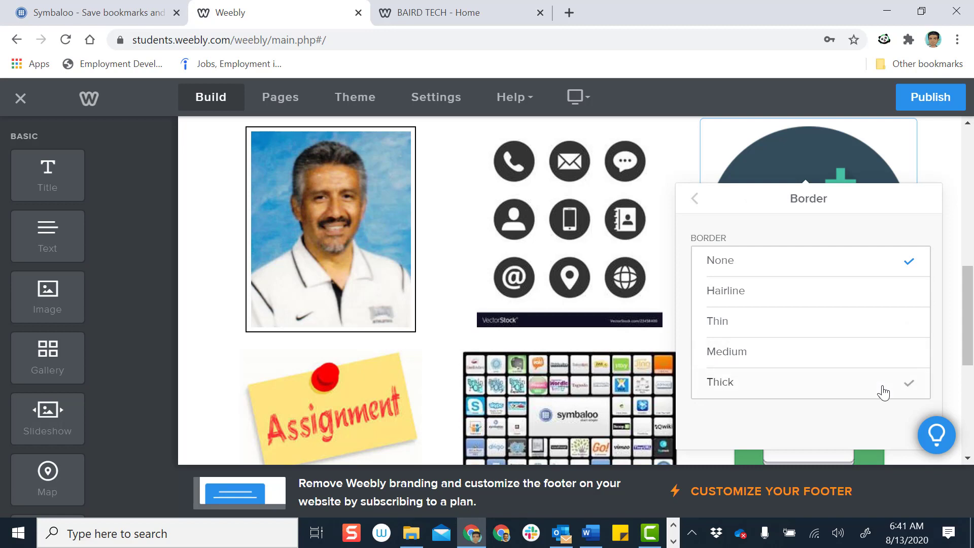
left_click(883, 391)
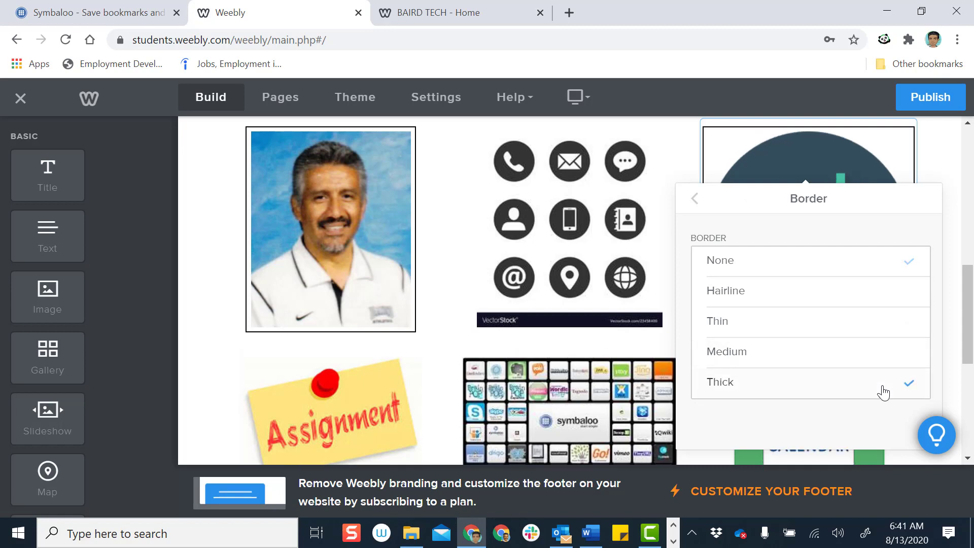
left_click(692, 202)
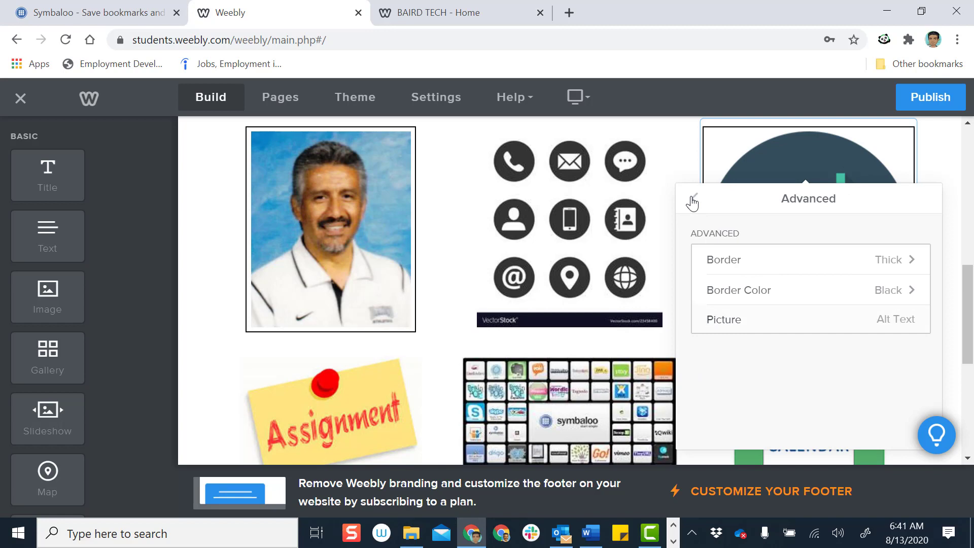
left_click(692, 202)
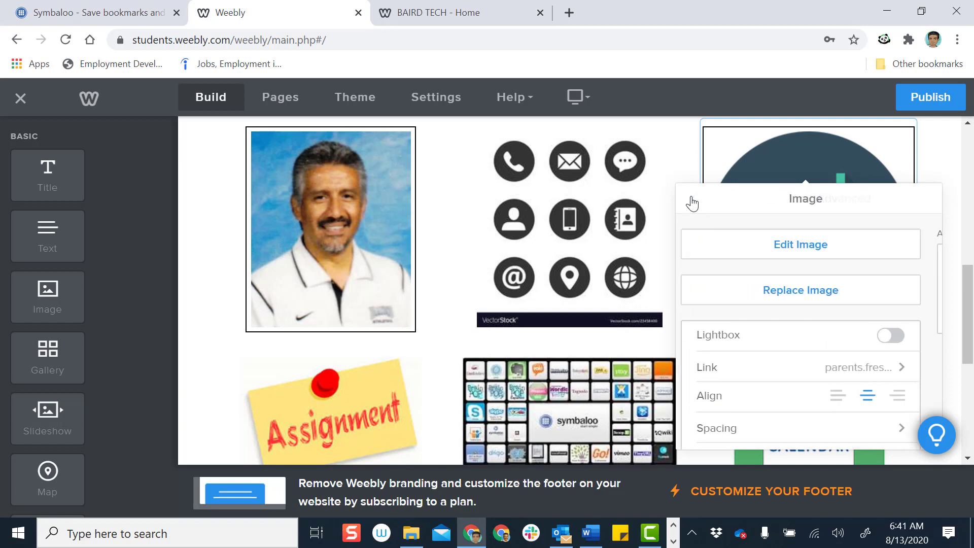
left_click(901, 336)
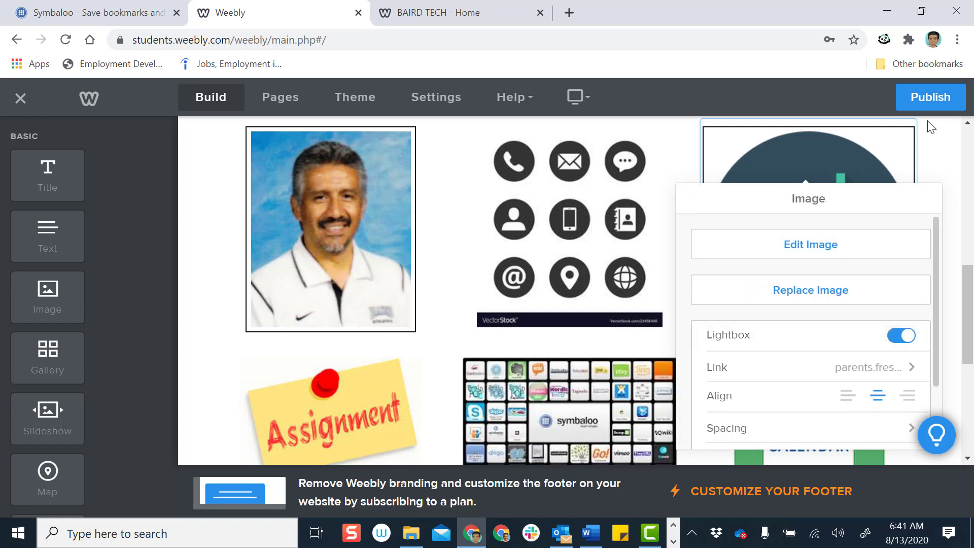
Publish the site and check on the live page that the A+ image enlarges in a lightbox
left_click(931, 100)
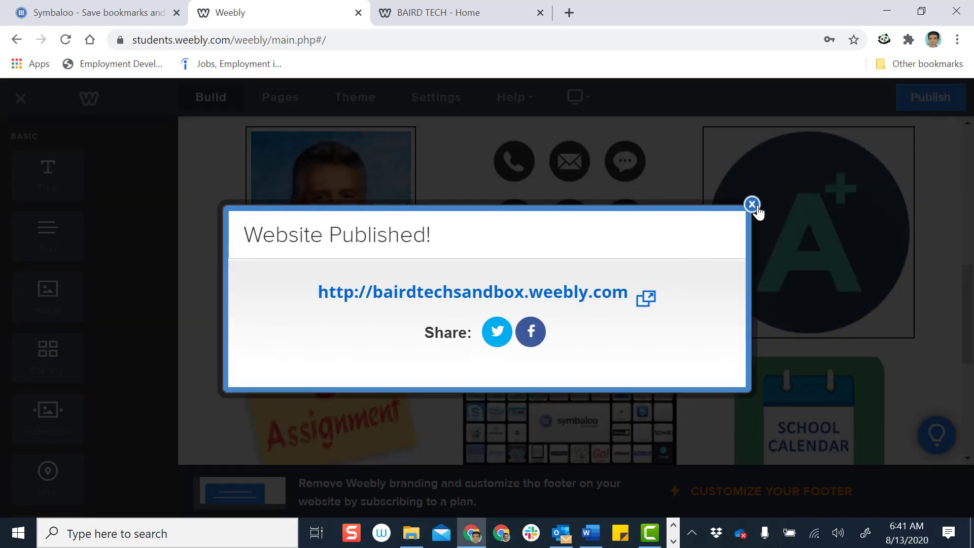
left_click(753, 205)
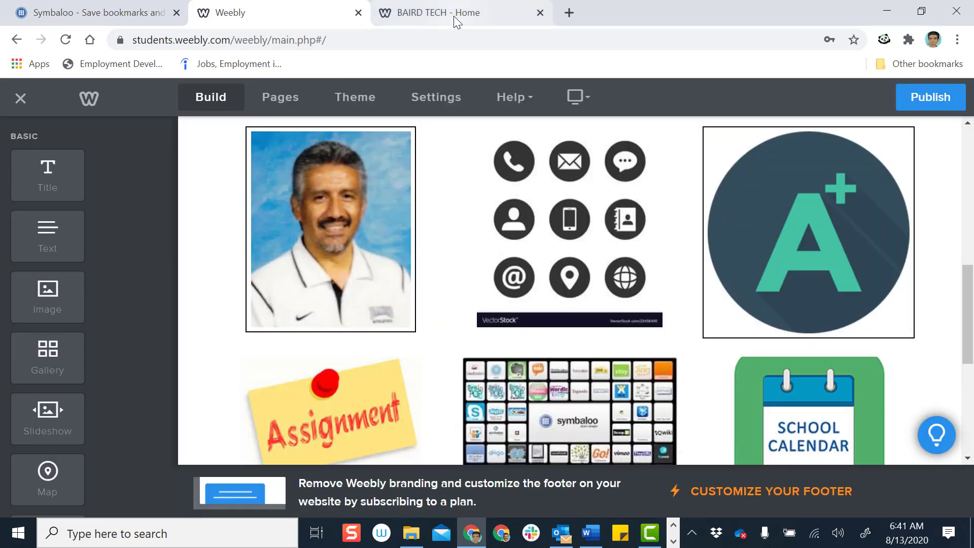
left_click(454, 15)
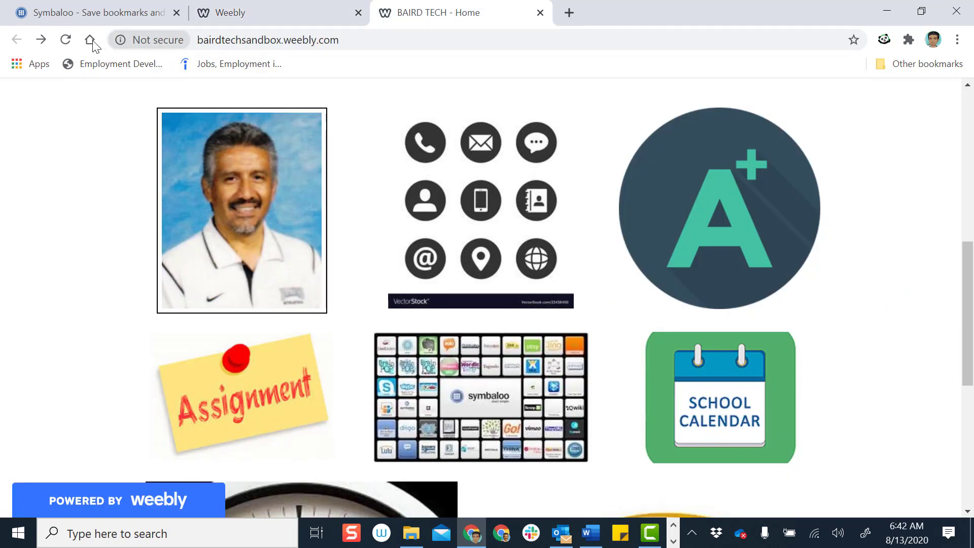
left_click(63, 42)
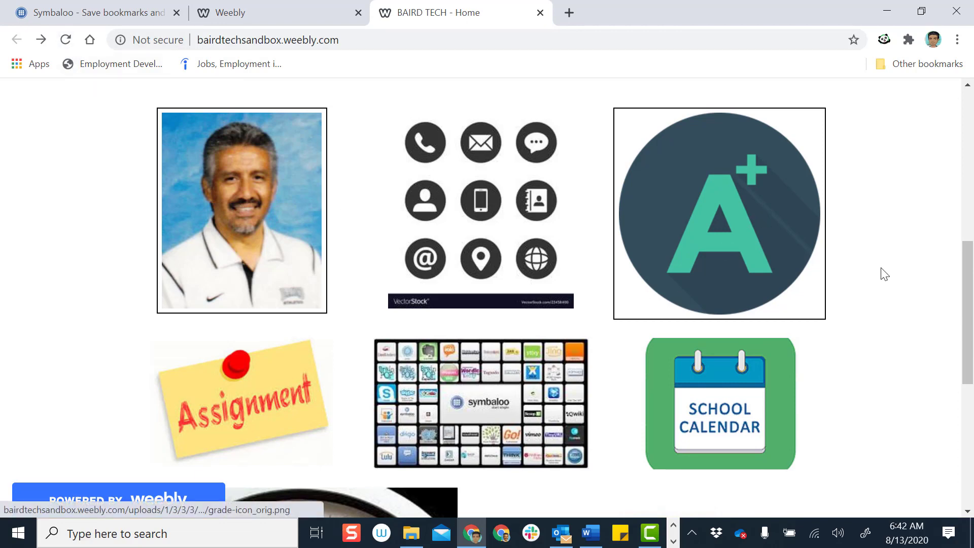
left_click(730, 225)
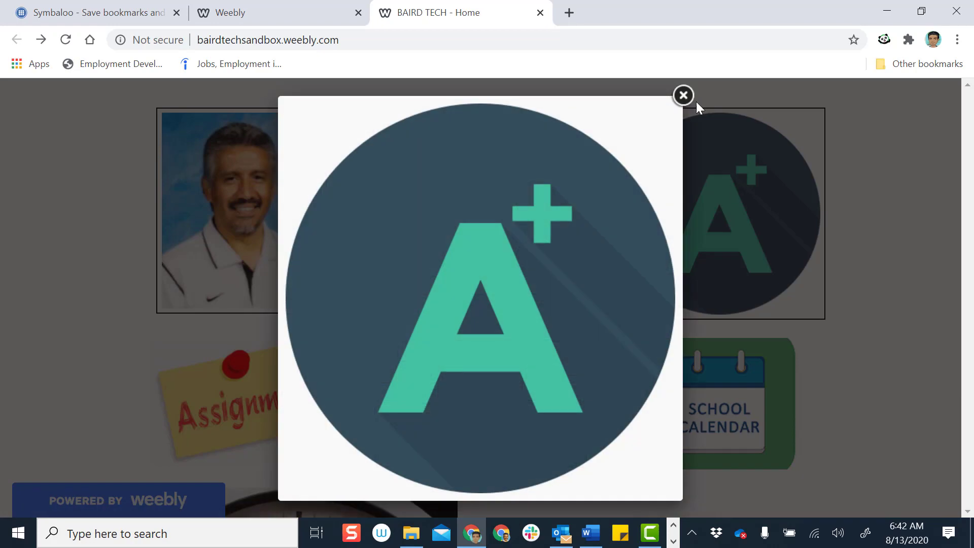
left_click(683, 97)
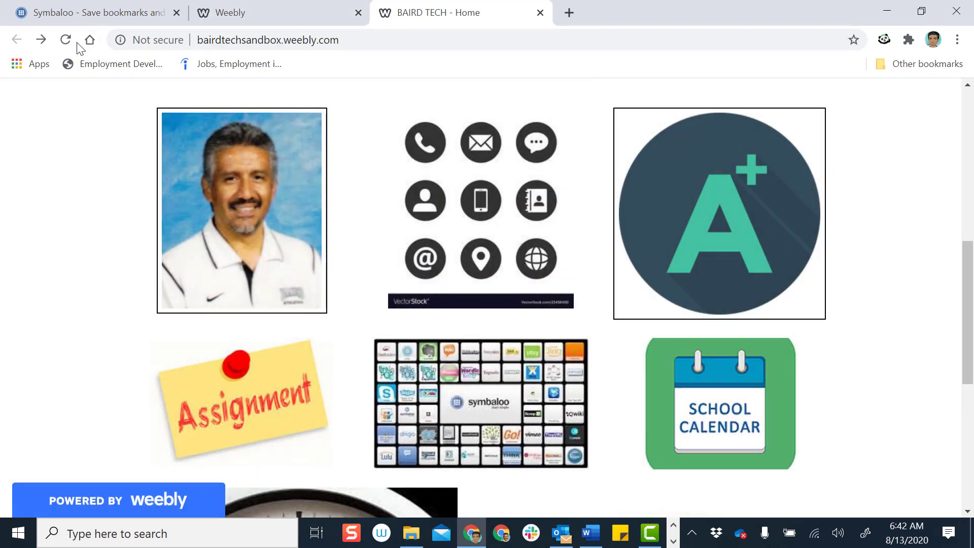
left_click(270, 12)
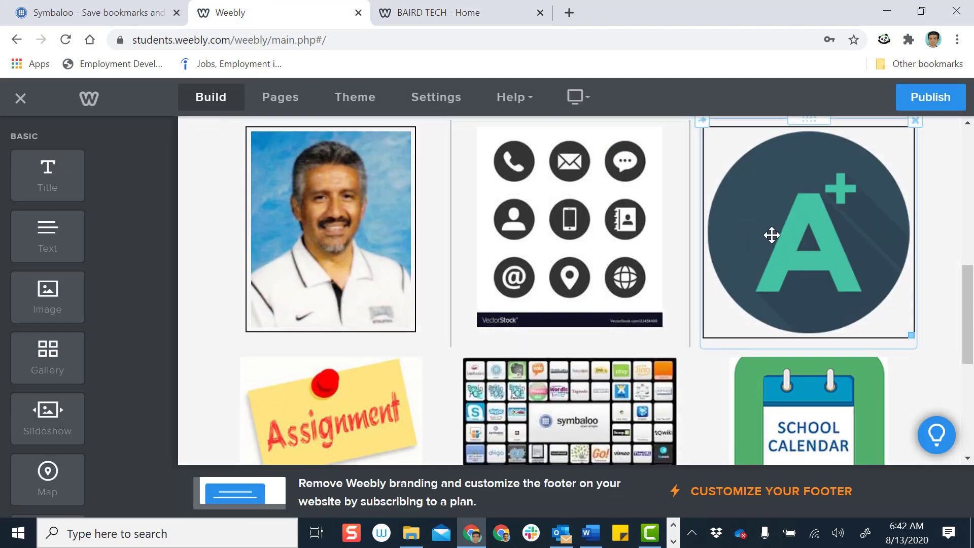
Give the A+ image a Website URL link to the pasted parent portal address, then reload the editor
left_click(771, 236)
scroll(802, 306, "down", 1)
scroll(801, 307, "down", 3)
left_click(913, 304)
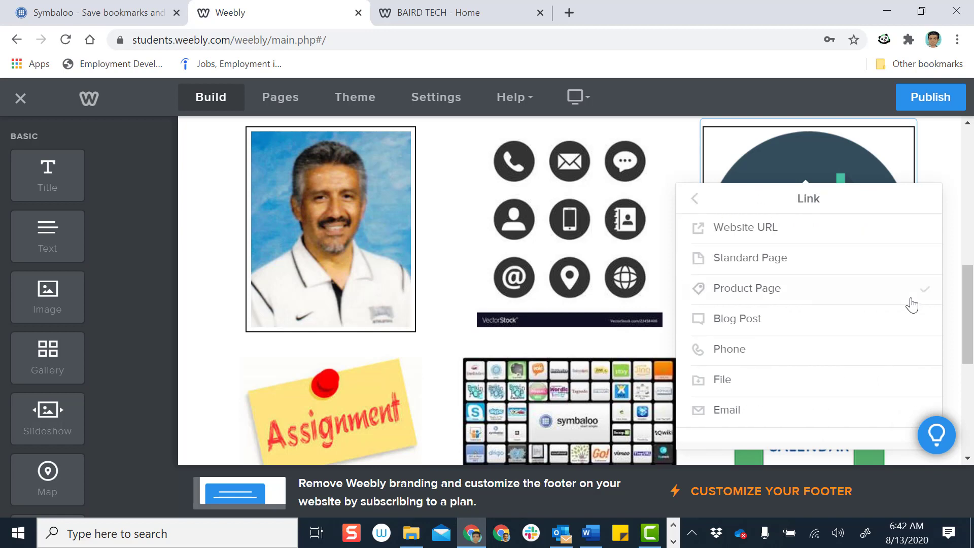
left_click(919, 240)
left_click(845, 288)
key("ctrl+v")
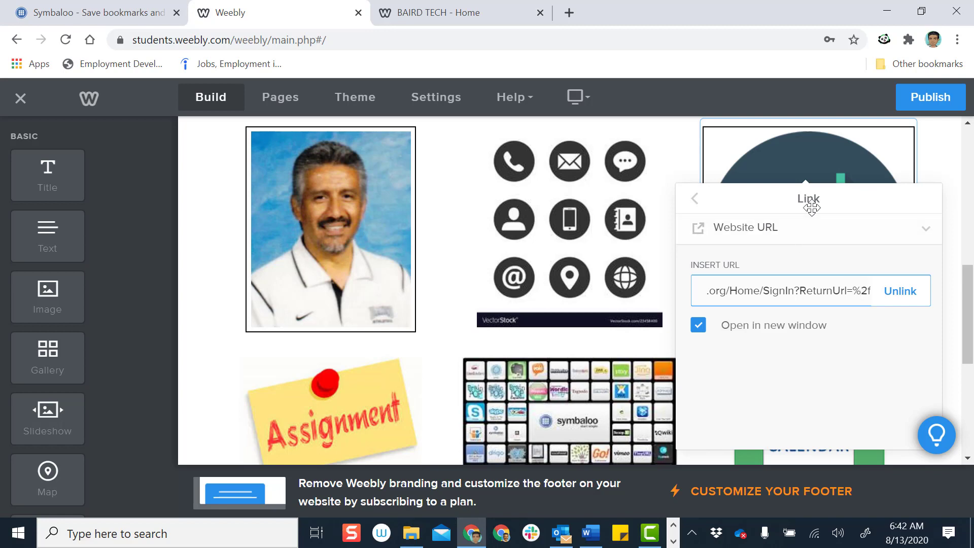
left_click(696, 200)
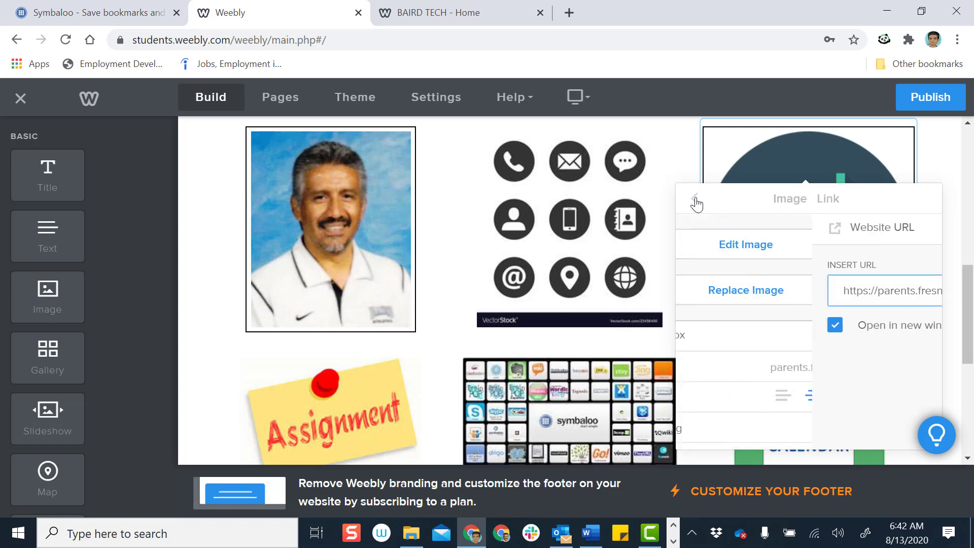
left_click(667, 155)
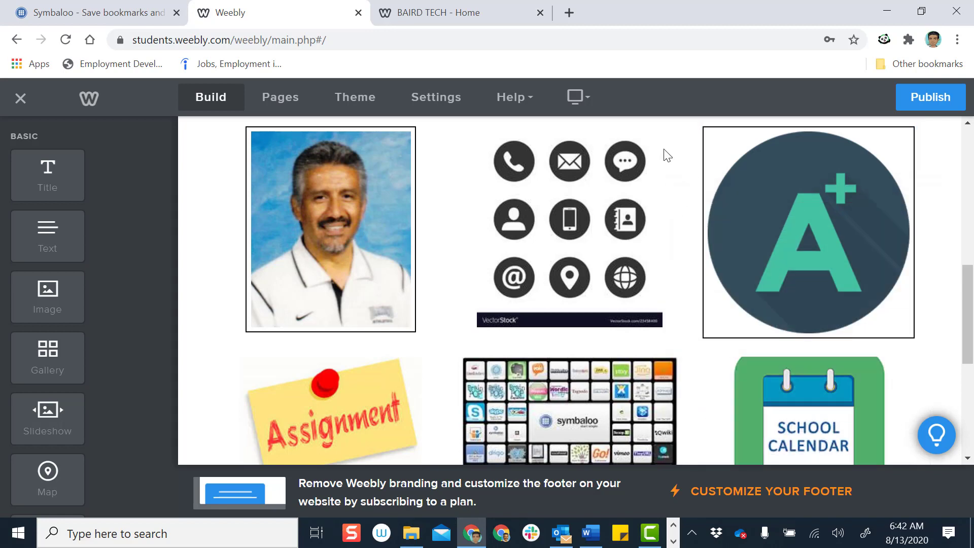
left_click(64, 42)
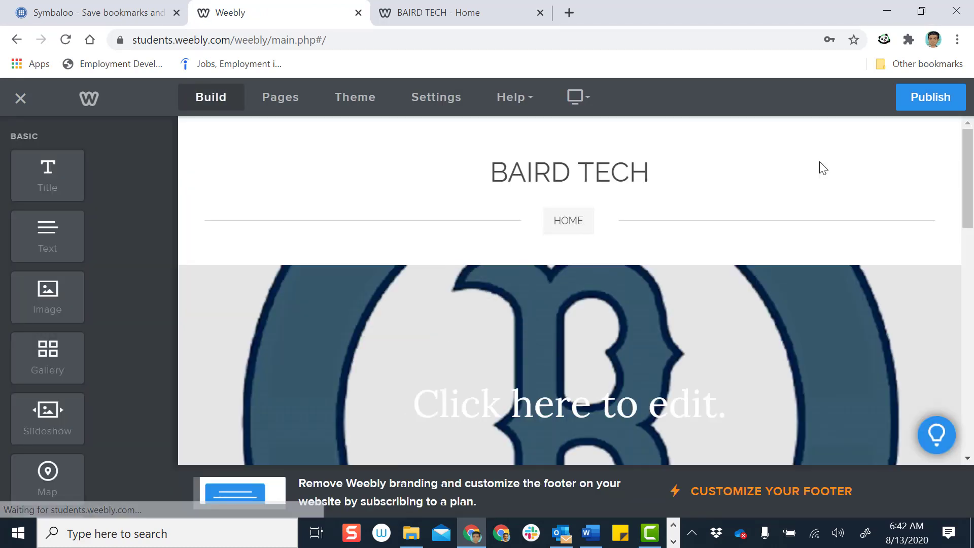
Republish, then confirm on the reloaded live page that the A+ image opens the ATLAS Parent Portal login
left_click(946, 99)
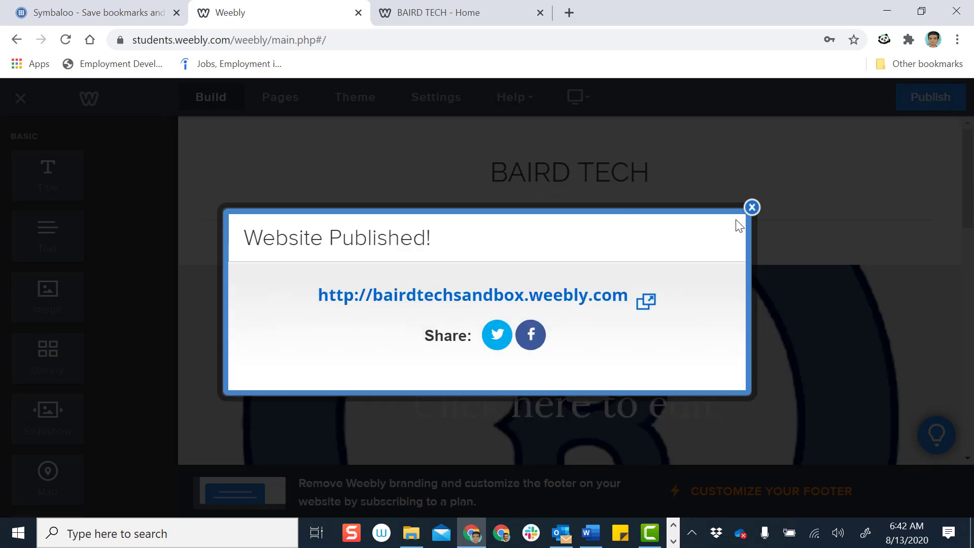
left_click(753, 207)
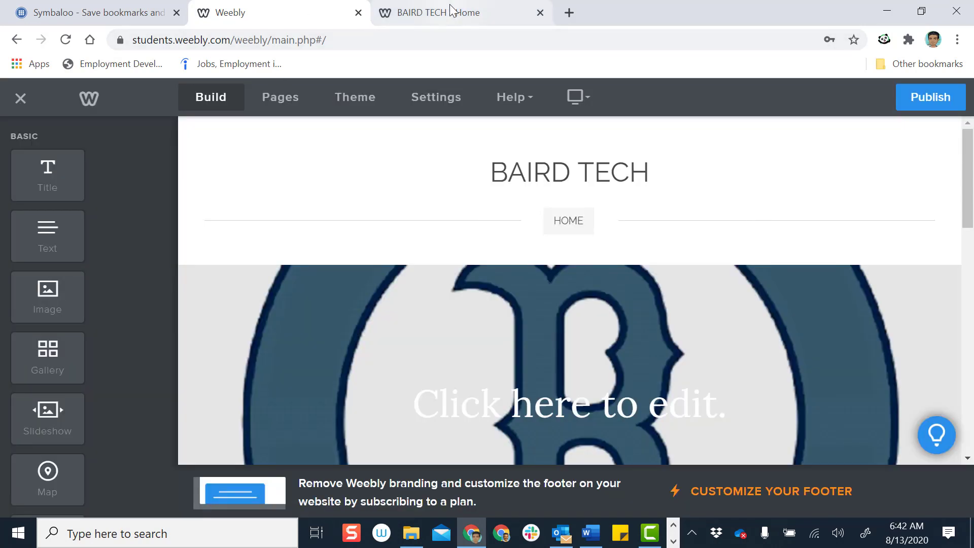
left_click(449, 13)
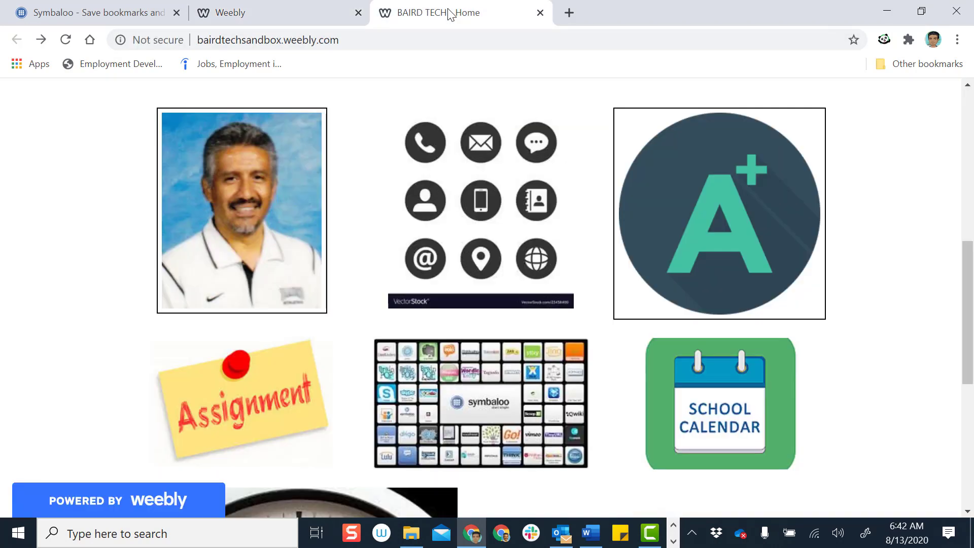
left_click(65, 40)
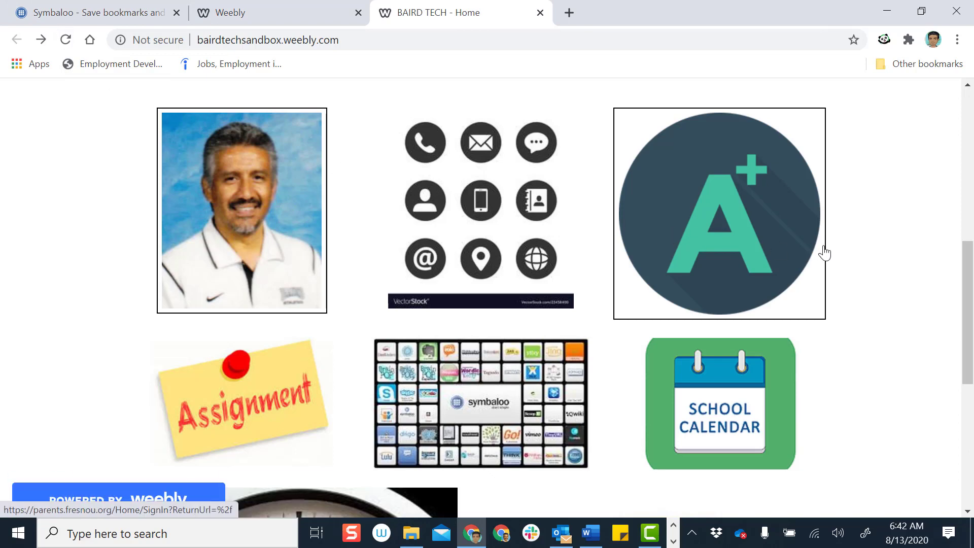
left_click(62, 38)
left_click(702, 228)
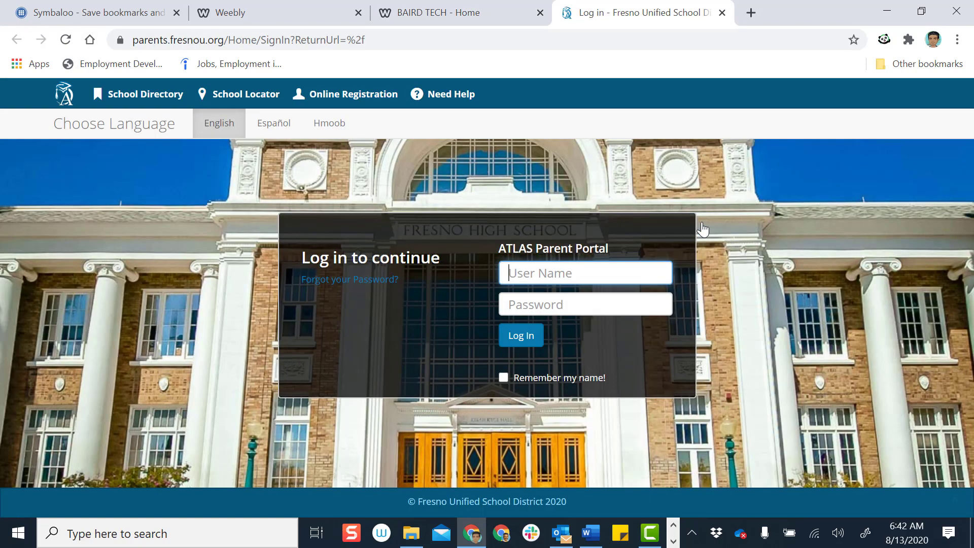
left_click(722, 13)
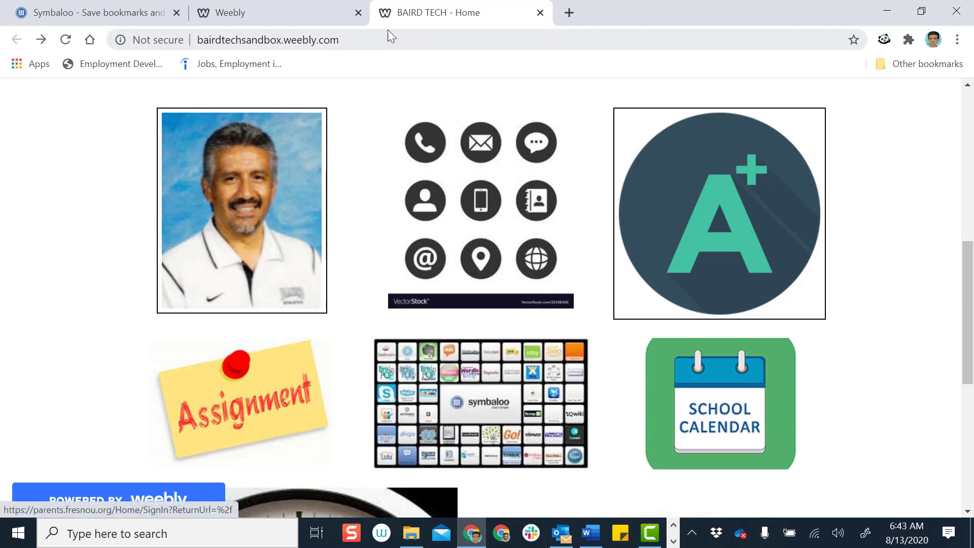
left_click(293, 20)
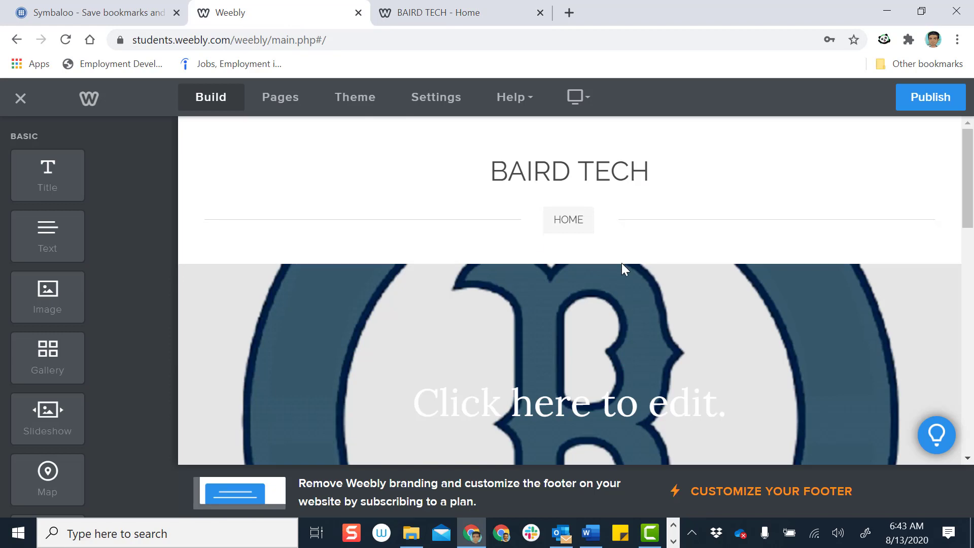
scroll(623, 265, "down", 5)
scroll(624, 267, "down", 2)
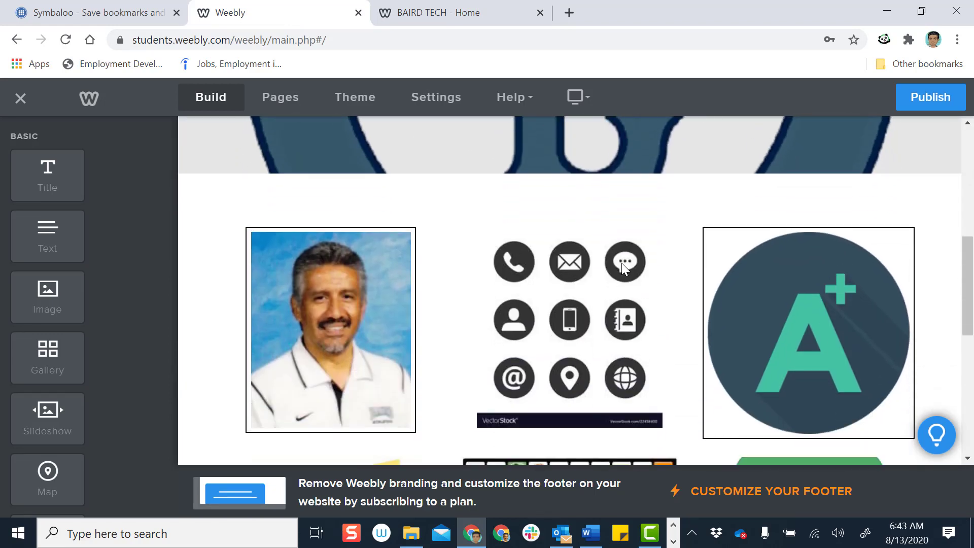
scroll(622, 263, "down", 2)
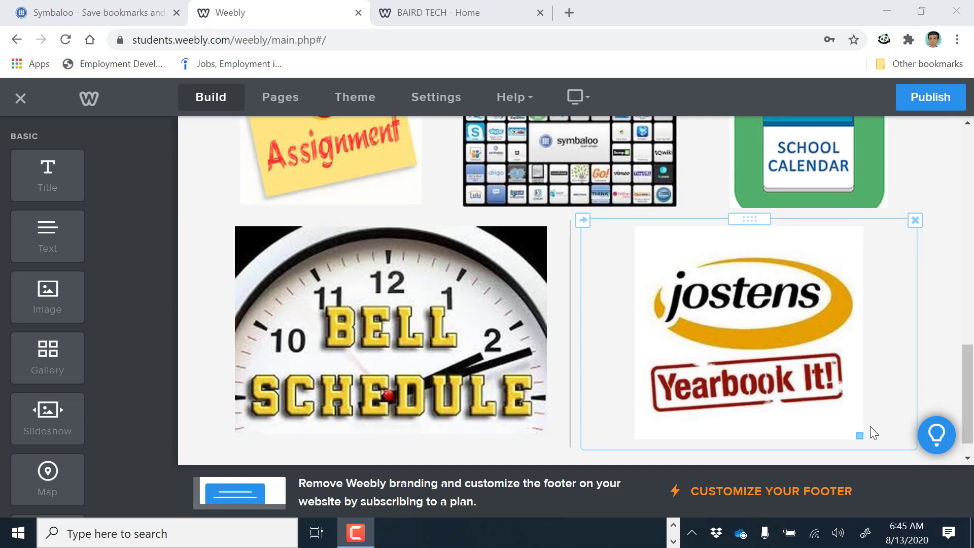
scroll(862, 405, "up", 5)
scroll(862, 408, "up", 2)
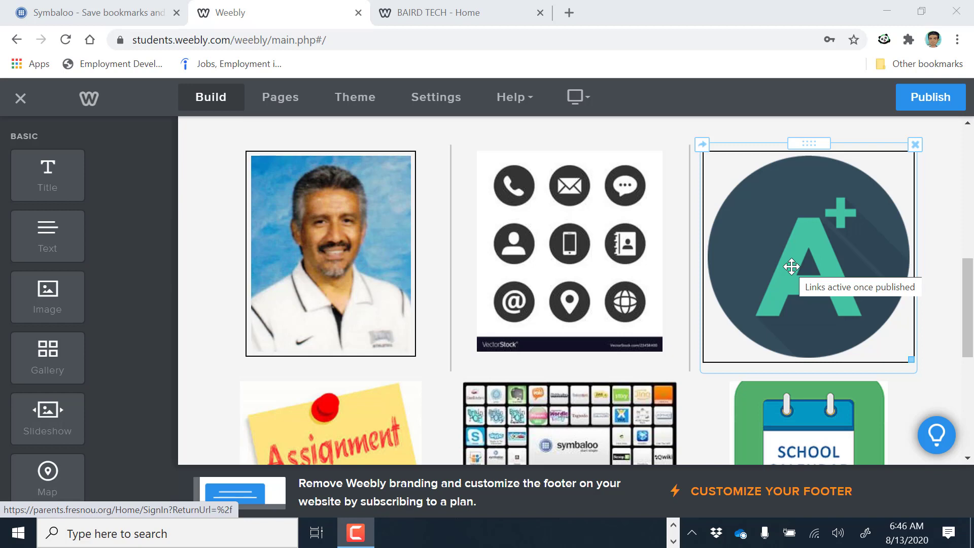
scroll(791, 266, "down", 1)
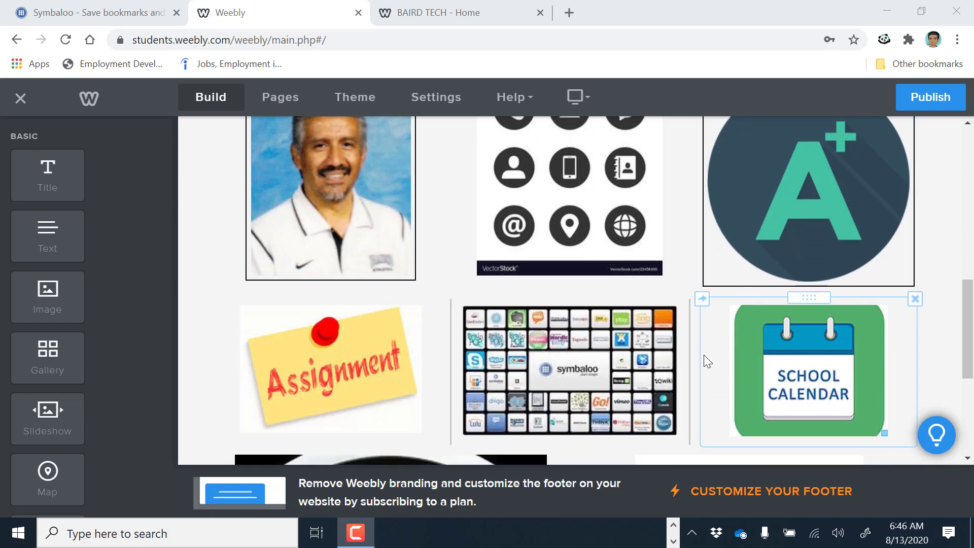
scroll(792, 355, "down", 1)
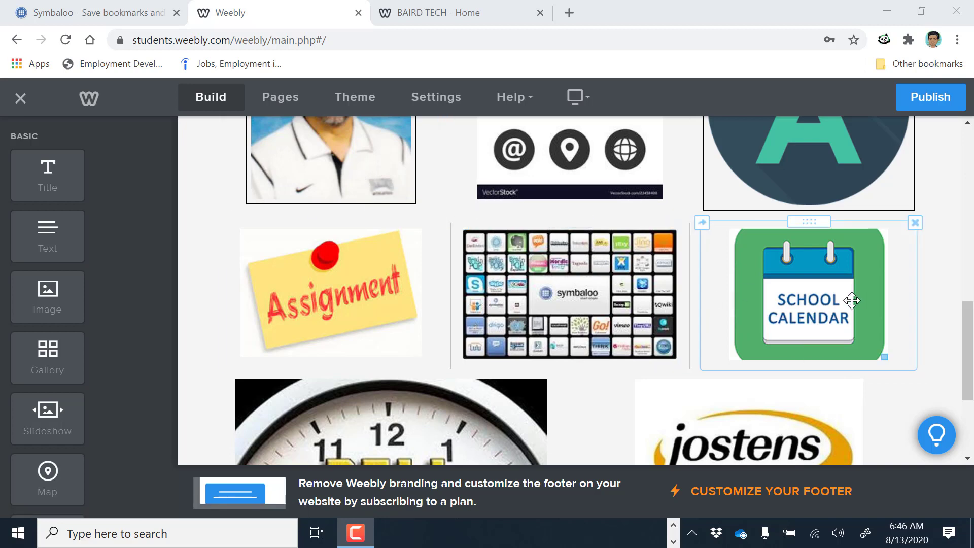
scroll(852, 301, "down", 3)
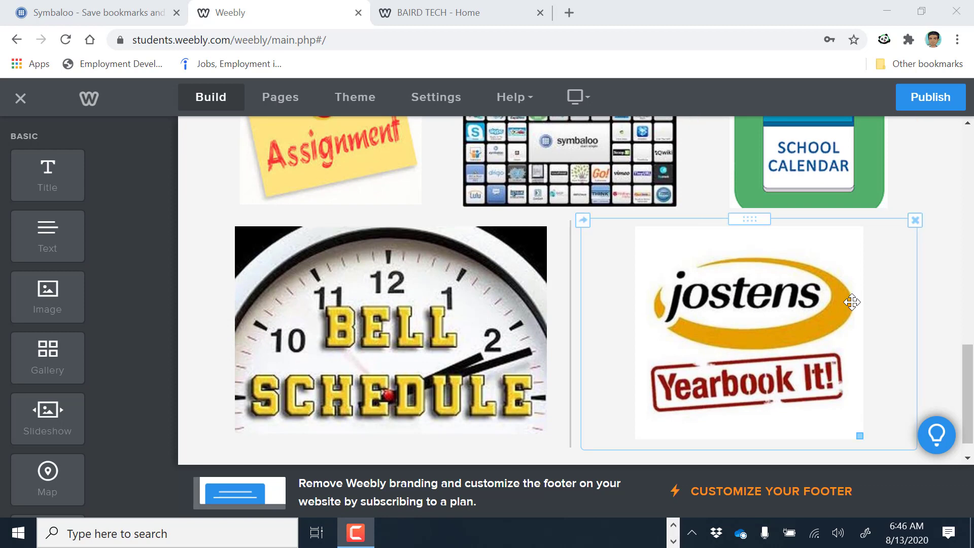
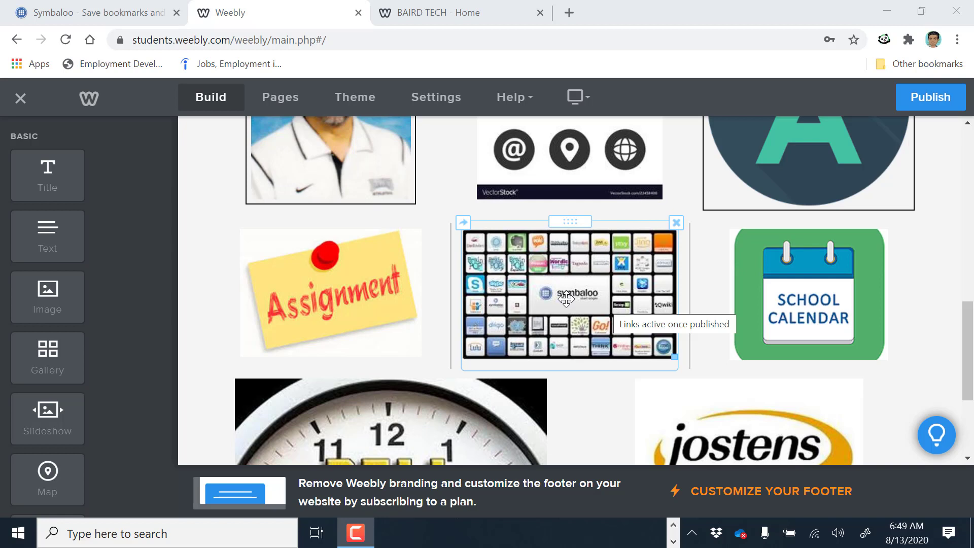
Switch to the Symbaloo Baird Staff Webmix page
left_click(129, 22)
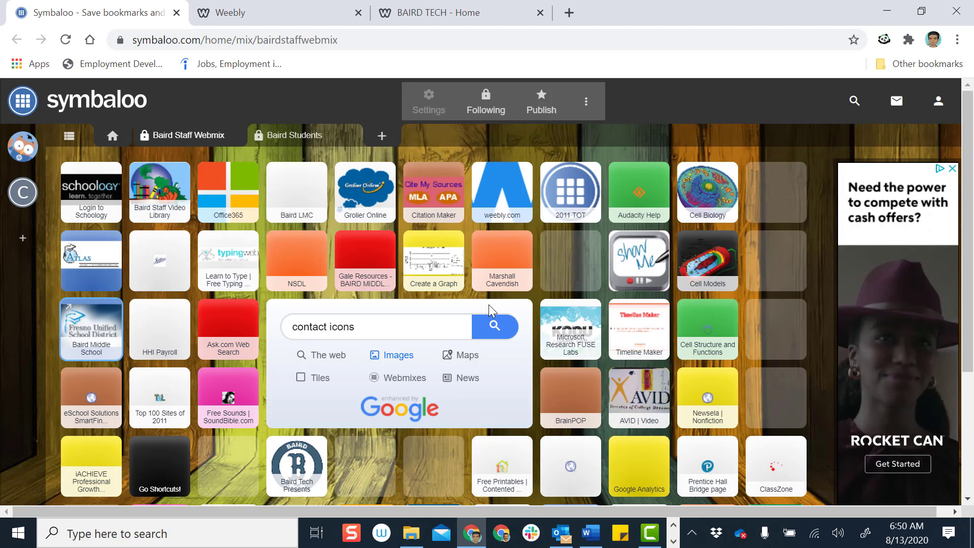
Compare the Symbaloo webmix against the editor's image grid, ending back in the Weebly editor
left_click(290, 13)
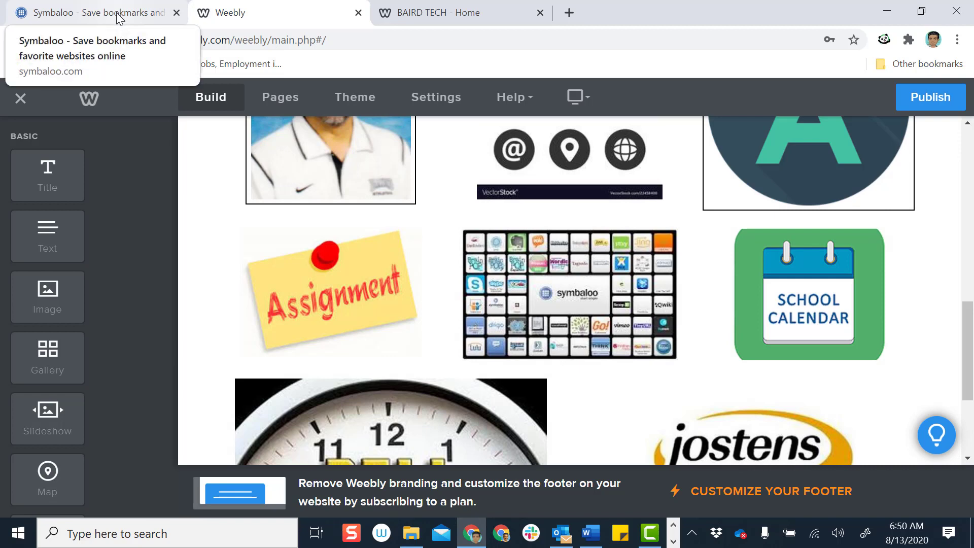
left_click(117, 12)
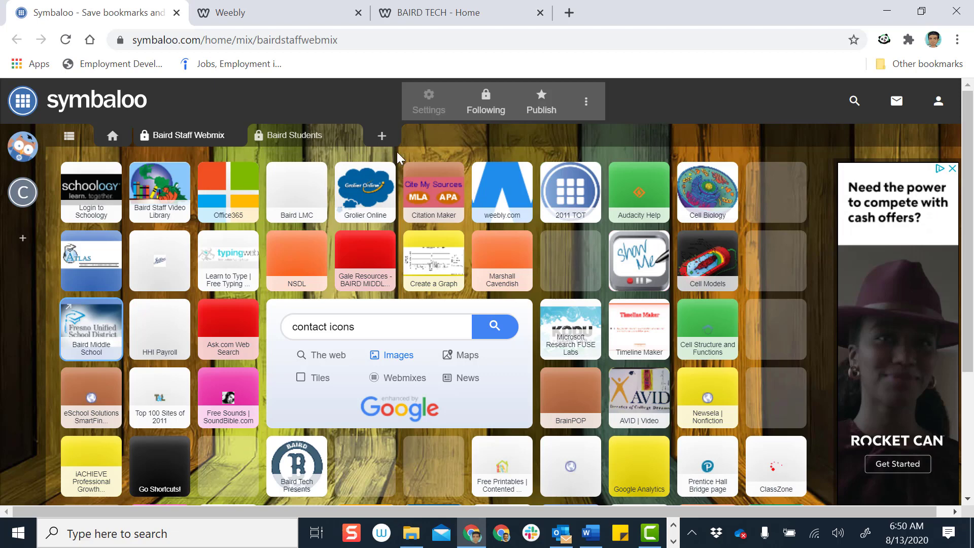
left_click(295, 14)
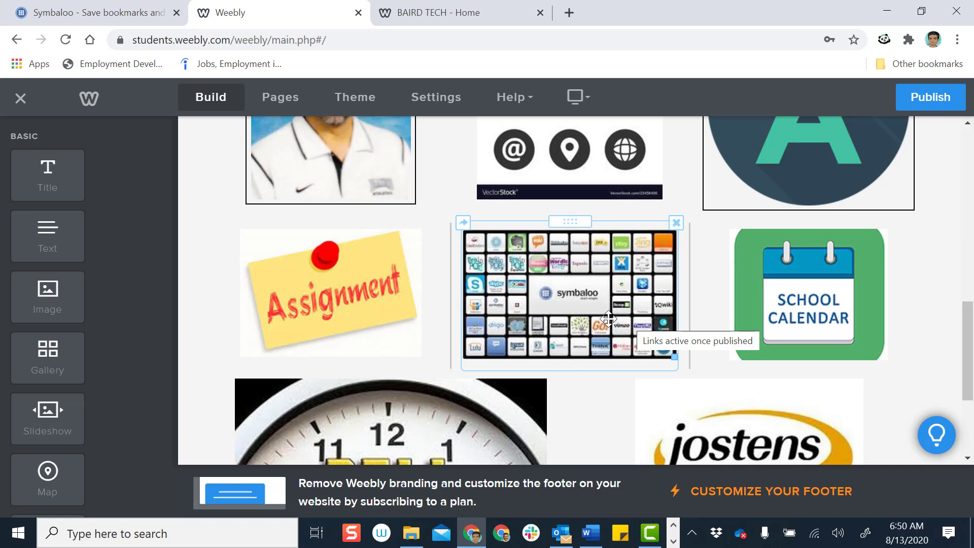
scroll(608, 319, "up", 6)
scroll(606, 318, "down", 6)
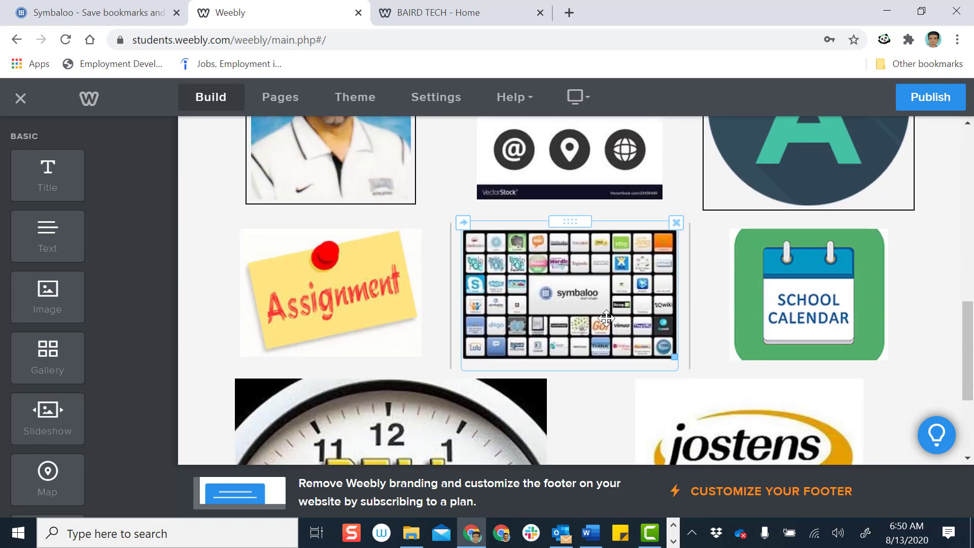
left_click(122, 11)
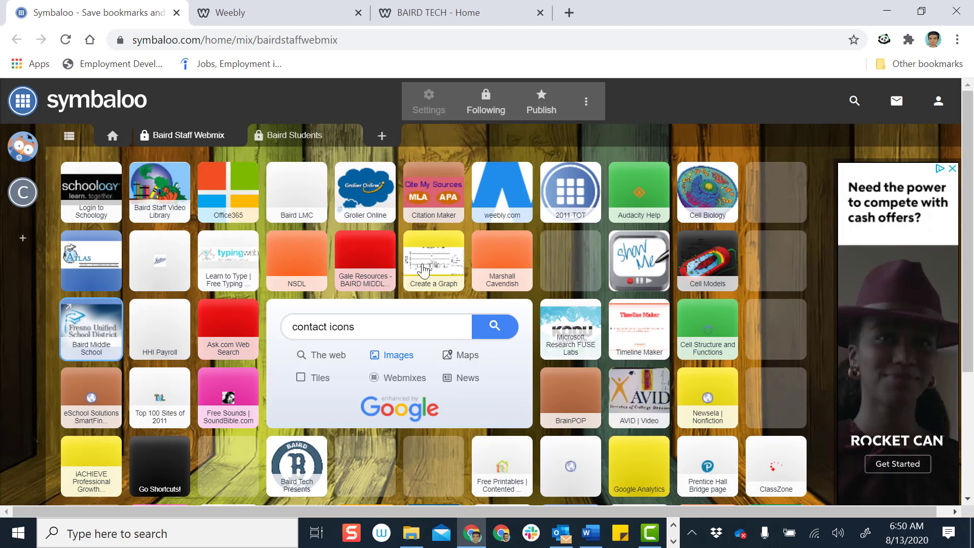
left_click(254, 11)
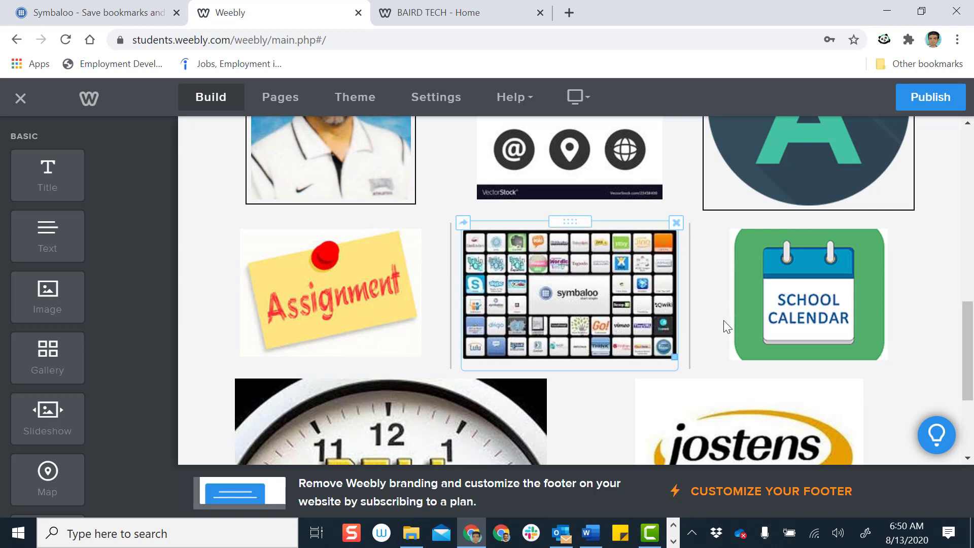
Review the editor's image grid, then bring up the live BAIRD TECH home page
scroll(751, 326, "down", 3)
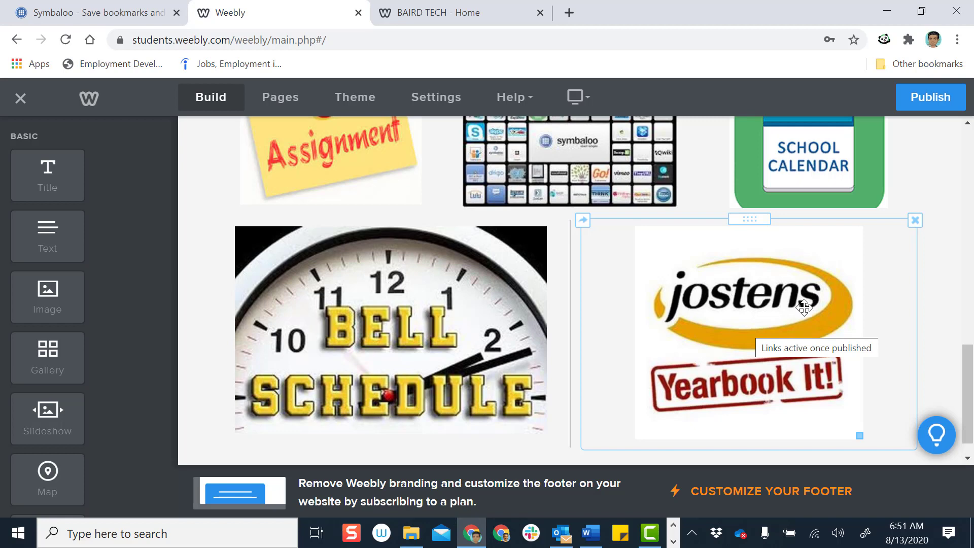
scroll(802, 307, "up", 2)
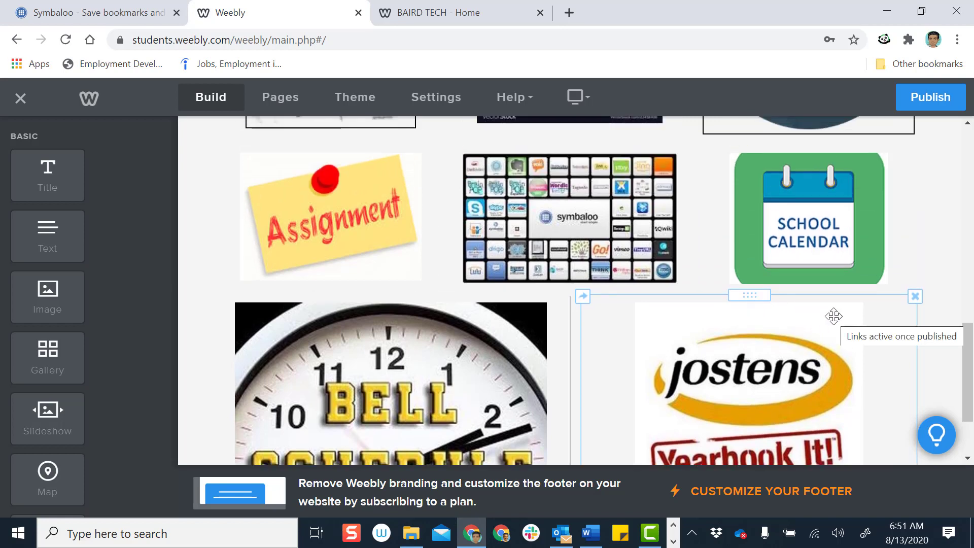
scroll(833, 316, "up", 4)
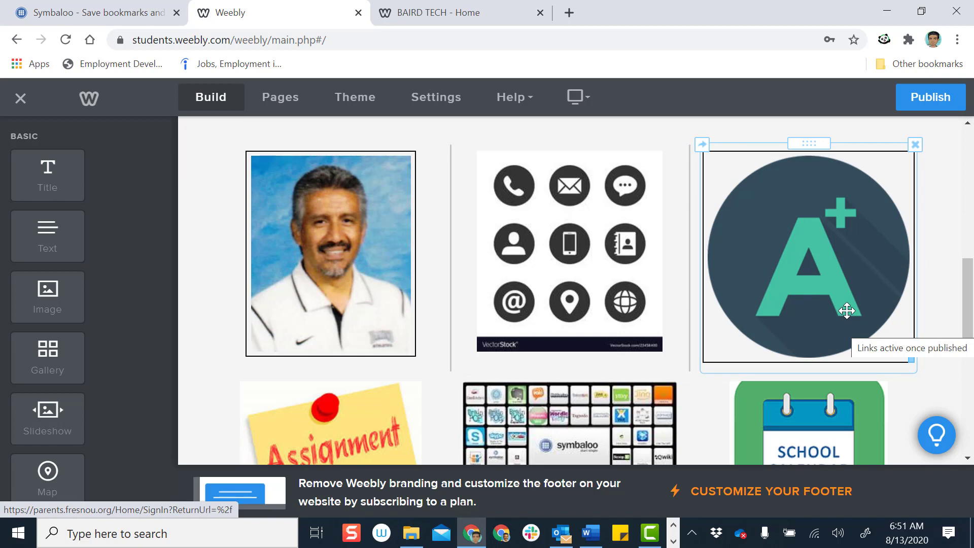
scroll(809, 294, "down", 5)
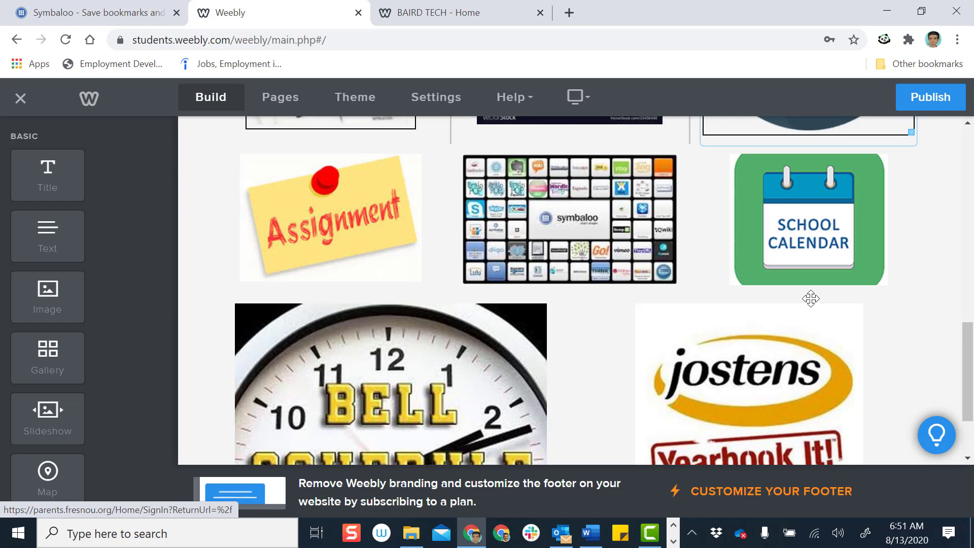
scroll(811, 299, "up", 3)
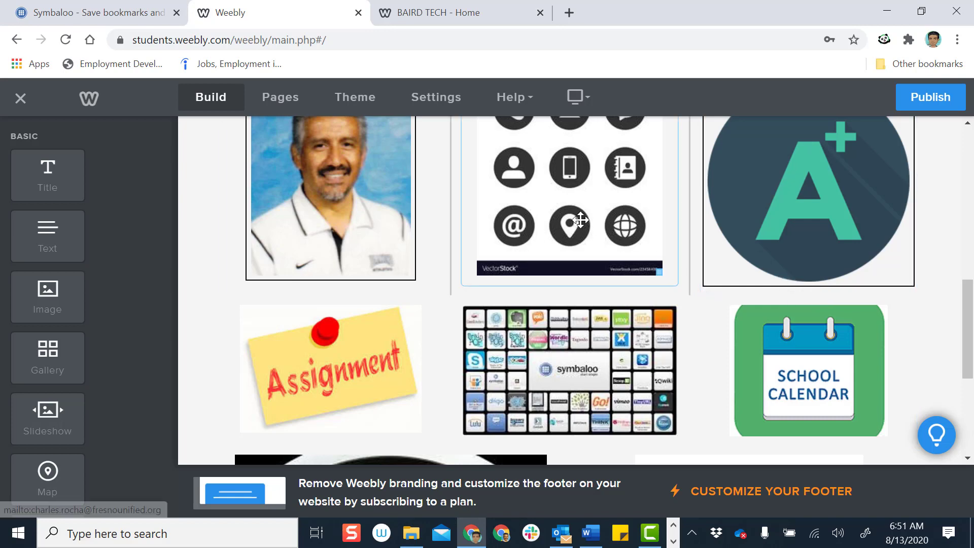
left_click(442, 2)
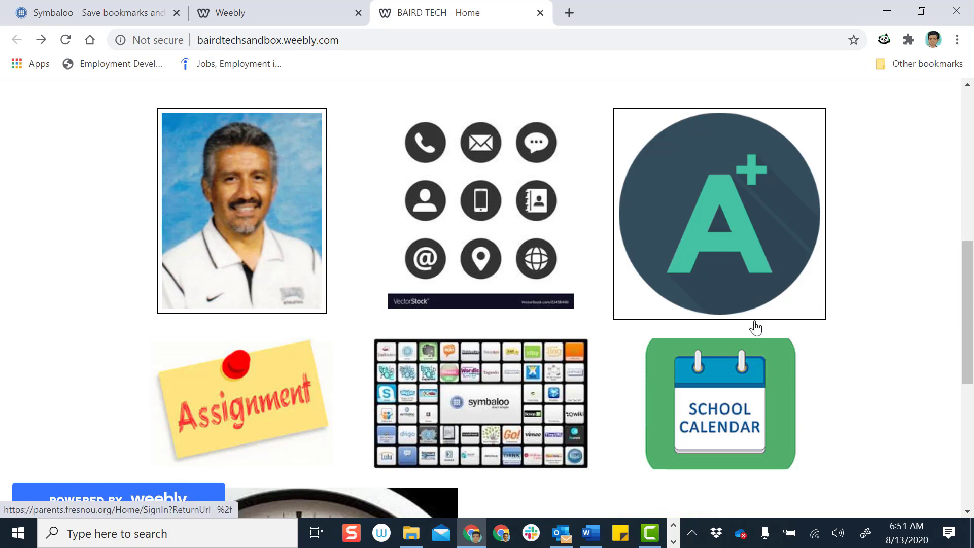
Scroll the live page to check the Symbaloo, School Calendar, Bell Schedule and Jostens tiles
scroll(862, 403, "down", 3)
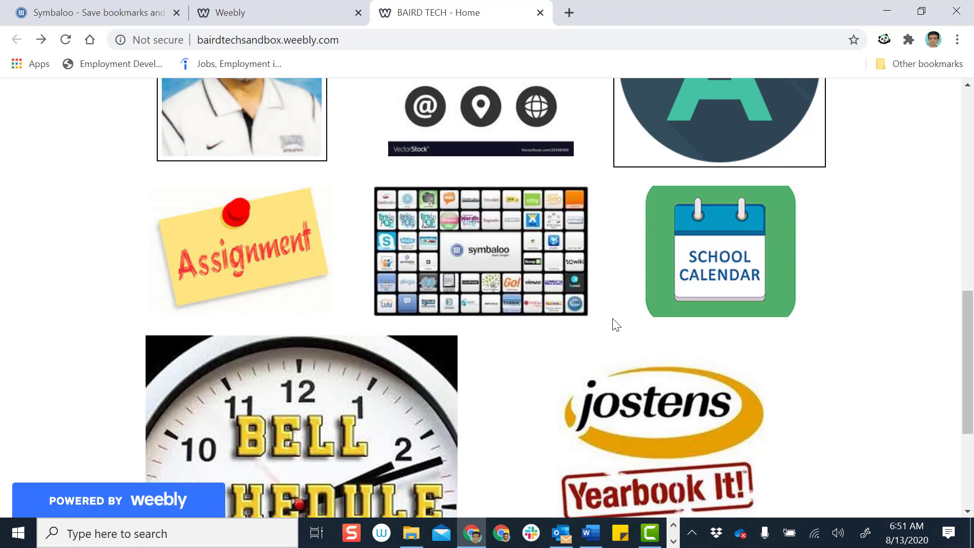
scroll(498, 269, "up", 3)
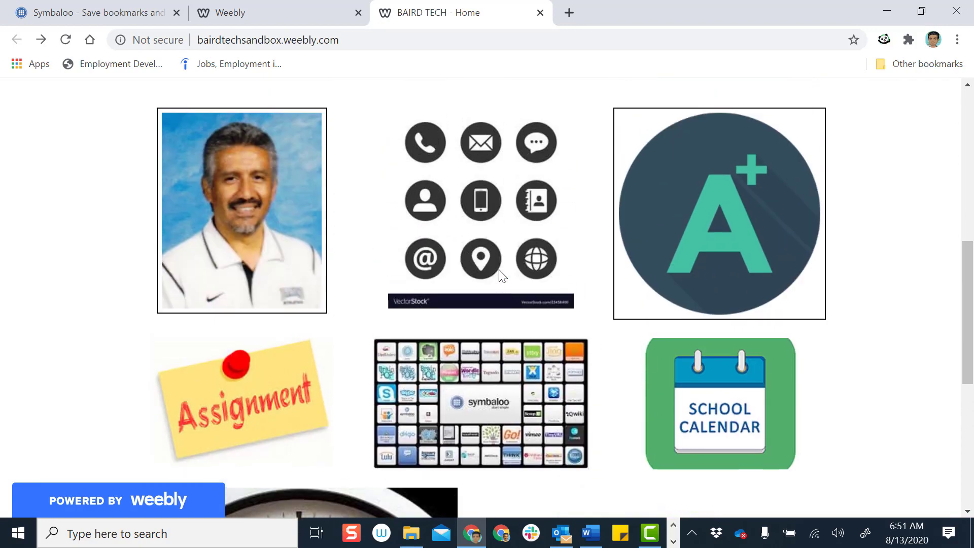
left_click(298, 9)
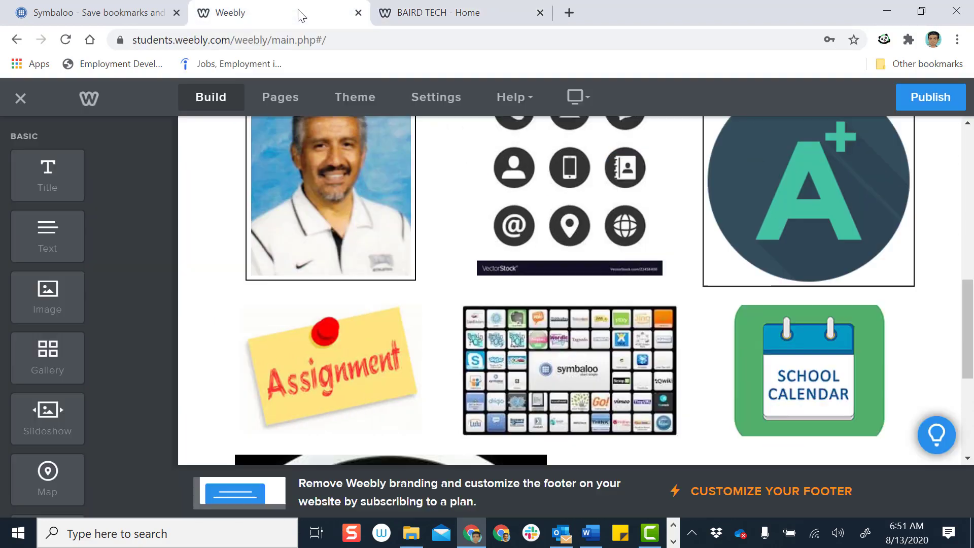
scroll(305, 267, "up", 1)
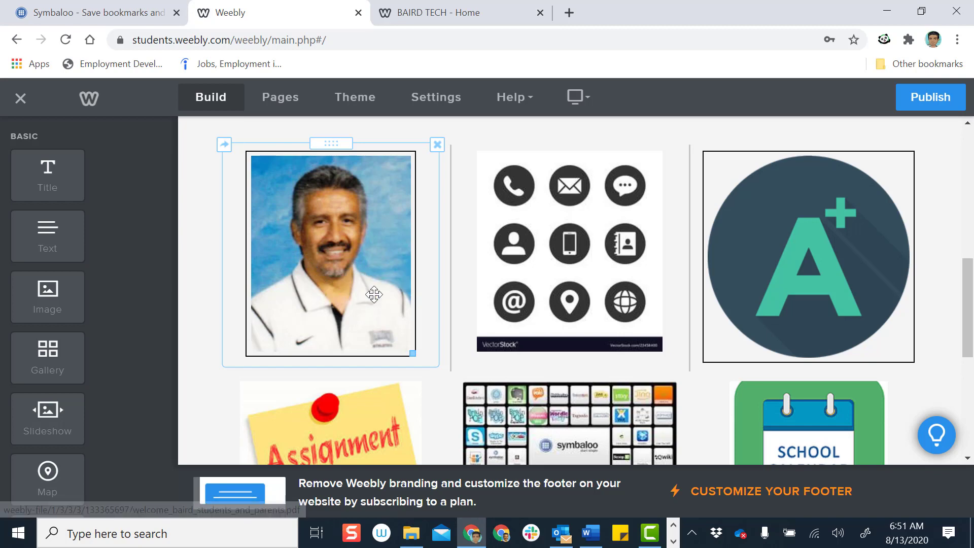
scroll(859, 289, "down", 6)
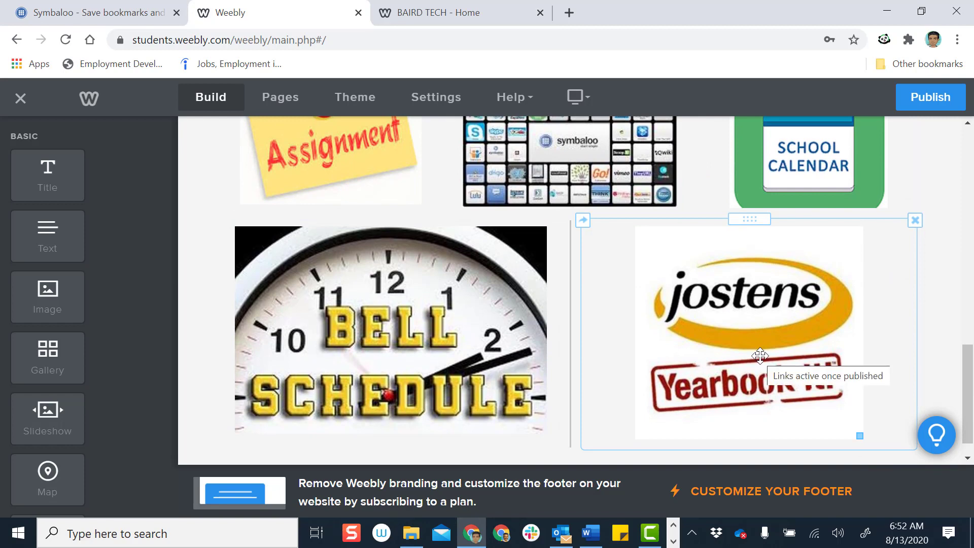
scroll(760, 355, "up", 3)
scroll(643, 295, "up", 3)
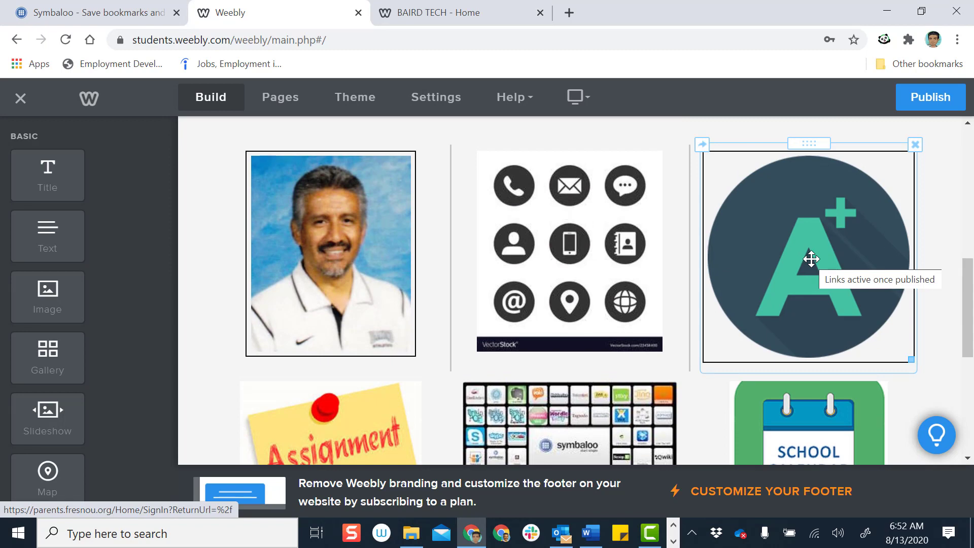
scroll(810, 259, "down", 3)
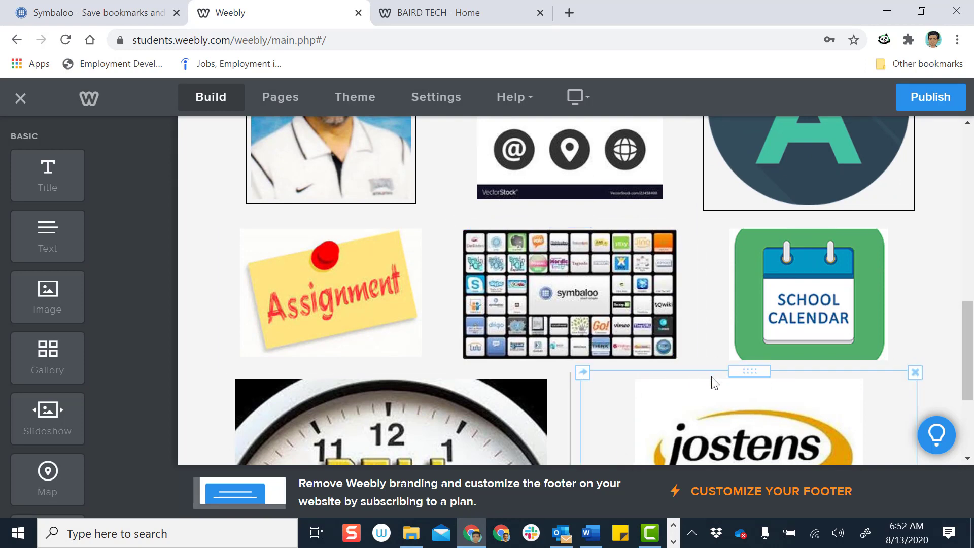
scroll(712, 376, "down", 3)
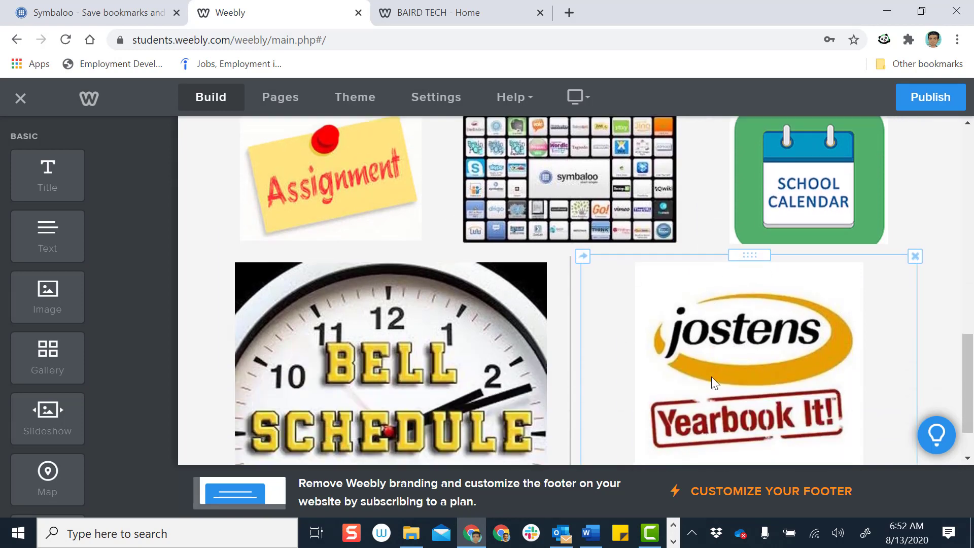
scroll(712, 377, "up", 3)
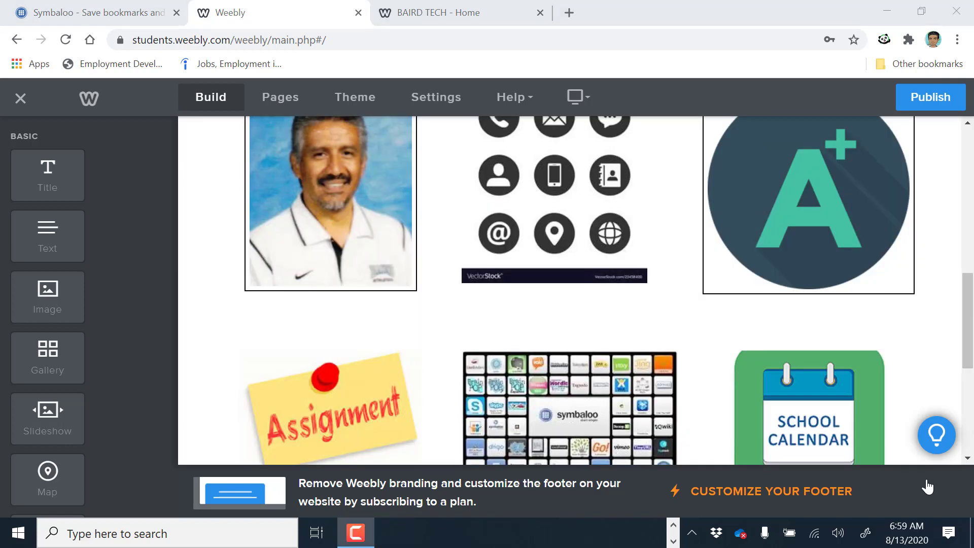
scroll(774, 342, "up", 3)
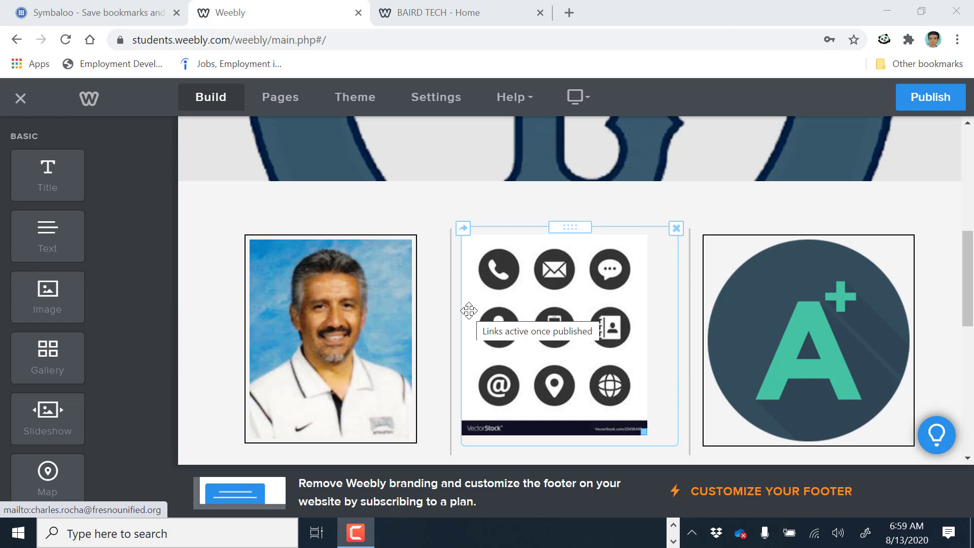
scroll(810, 336, "down", 3)
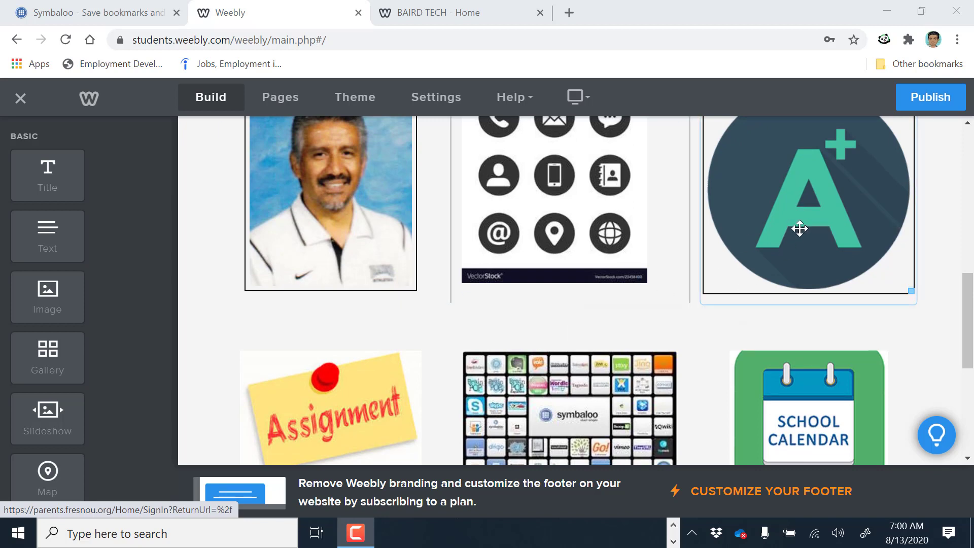
scroll(800, 229, "down", 5)
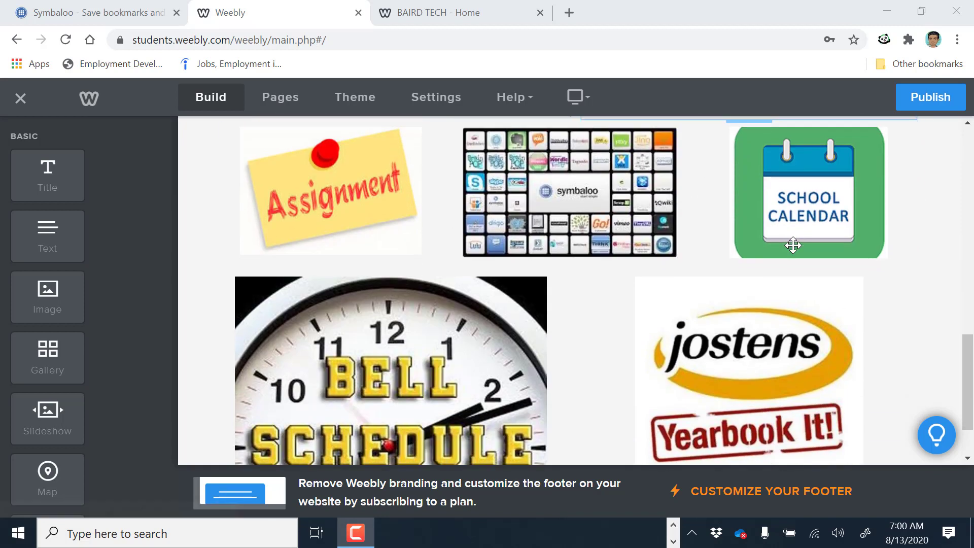
scroll(750, 374, "up", 6)
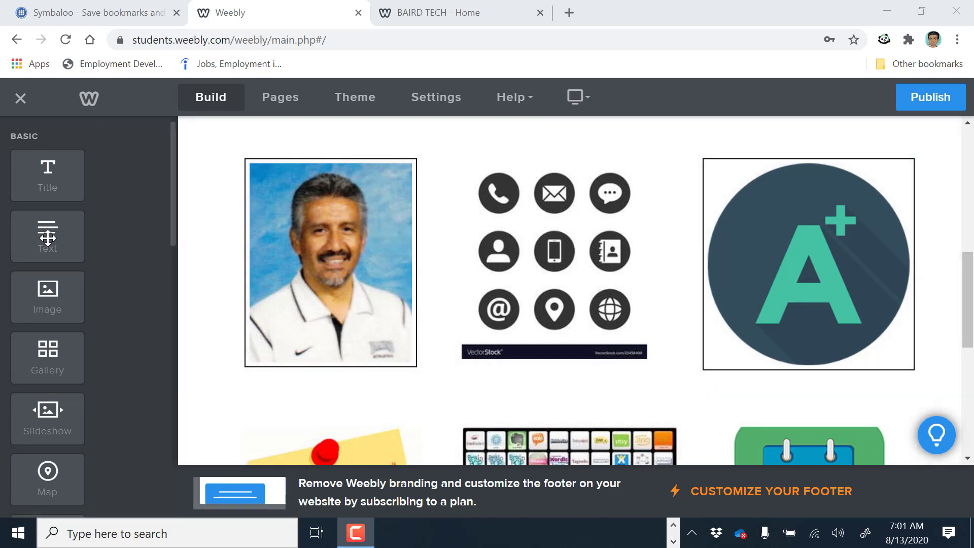
Add text blocks above the teacher photo, the contact icons and the A+ image
left_click_drag(47, 238, 215, 189)
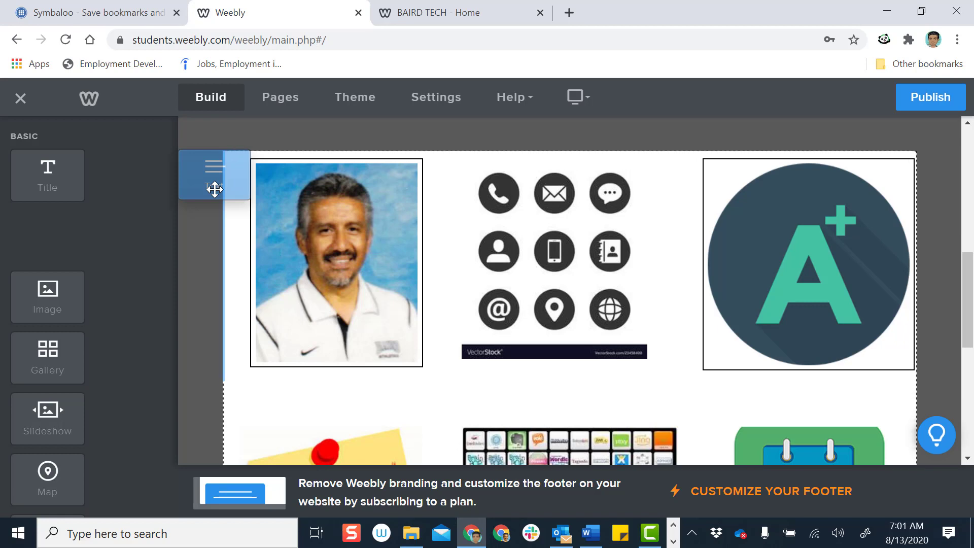
left_click_drag(222, 187, 291, 168)
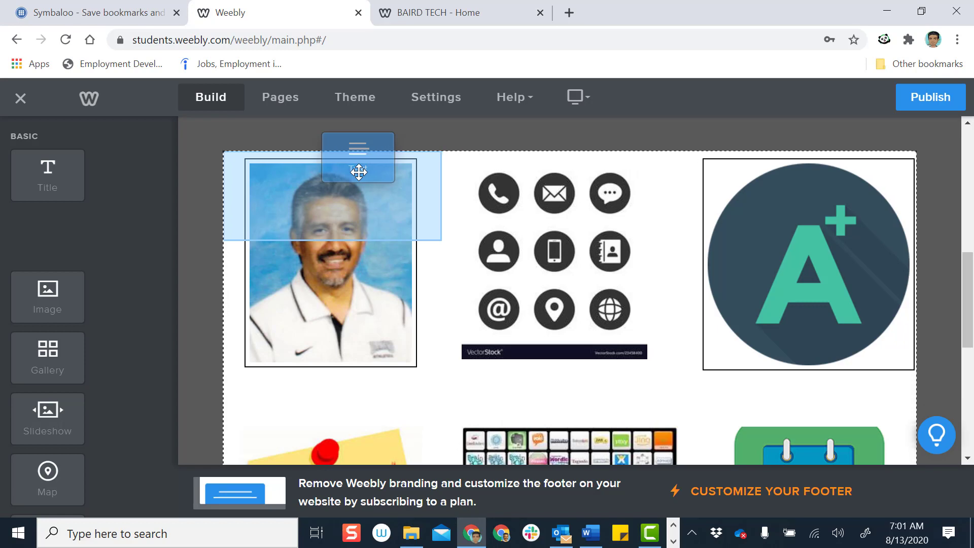
left_click_drag(360, 164, 352, 357)
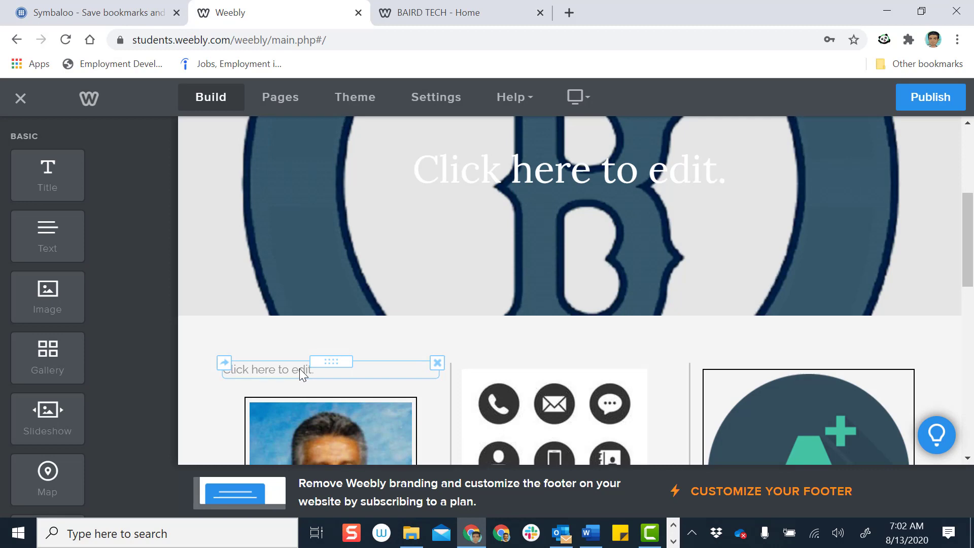
scroll(300, 373, "down", 1)
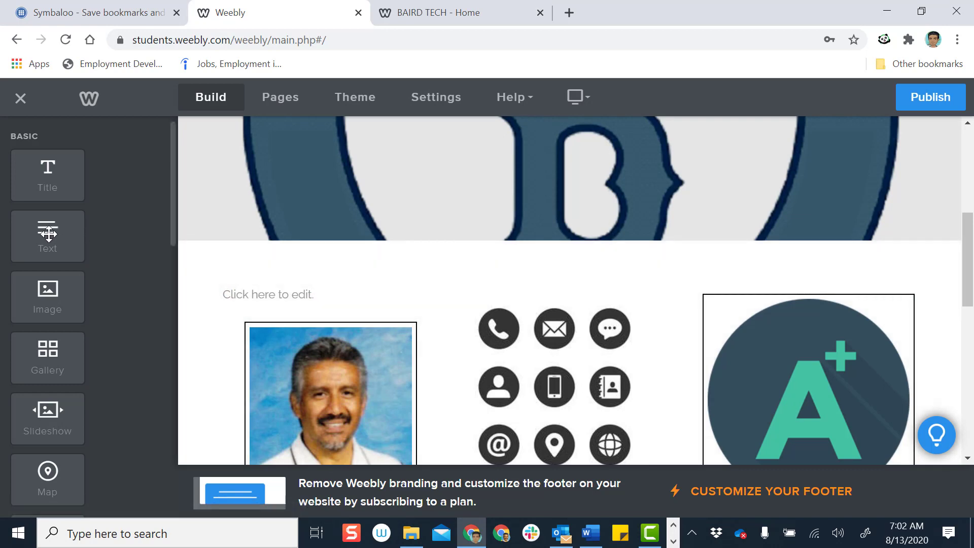
left_click_drag(76, 228, 575, 283)
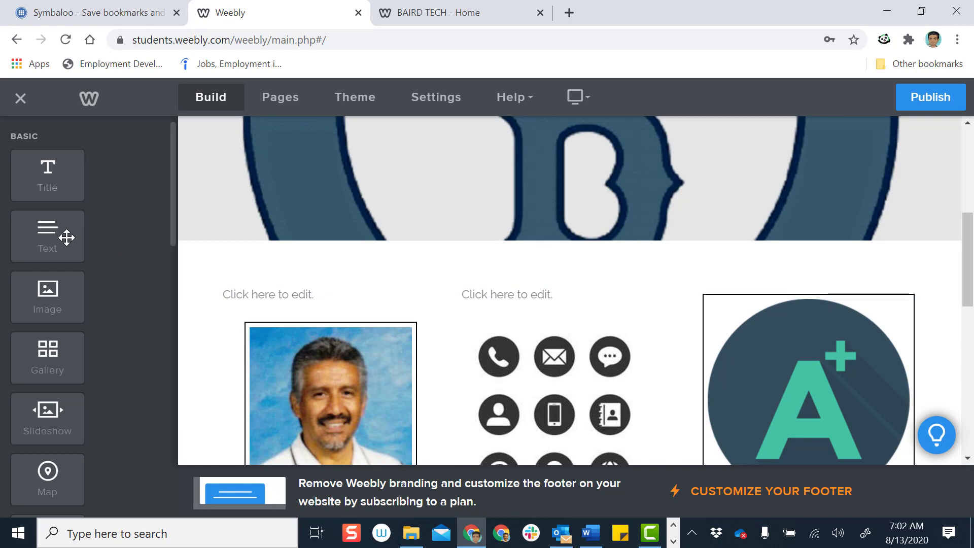
left_click_drag(66, 238, 855, 285)
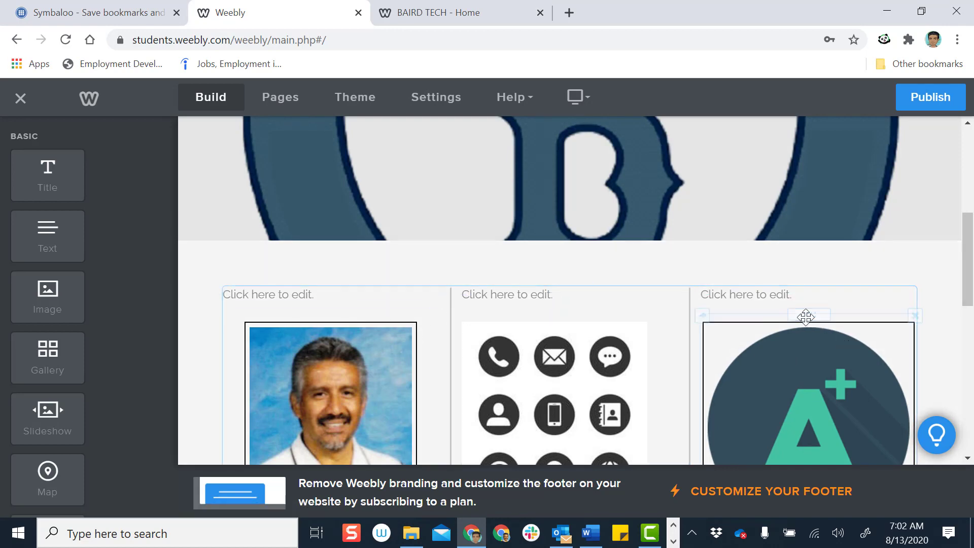
Add text blocks above the Assignment, Symbaloo, School Calendar, Bell Schedule and Jostens images
scroll(785, 326, "down", 5)
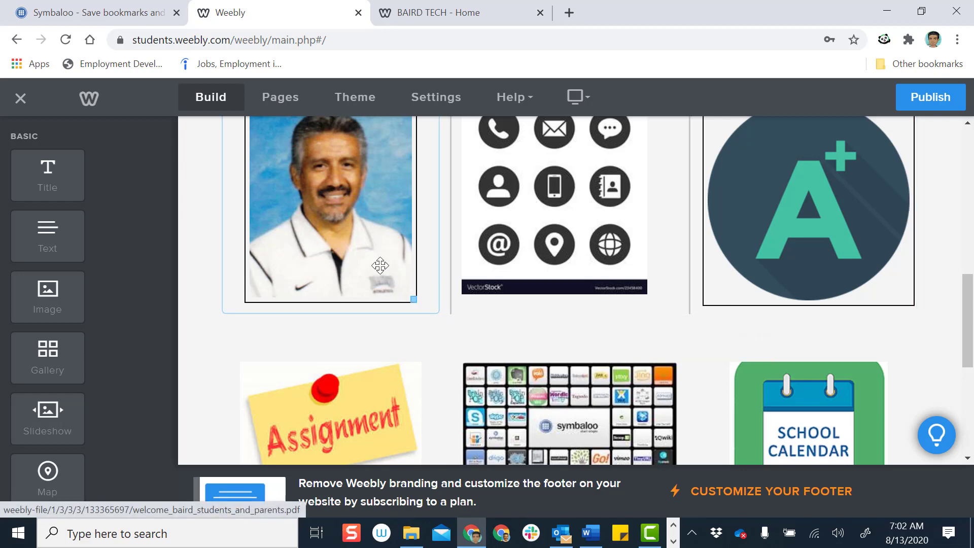
scroll(374, 281, "down", 1)
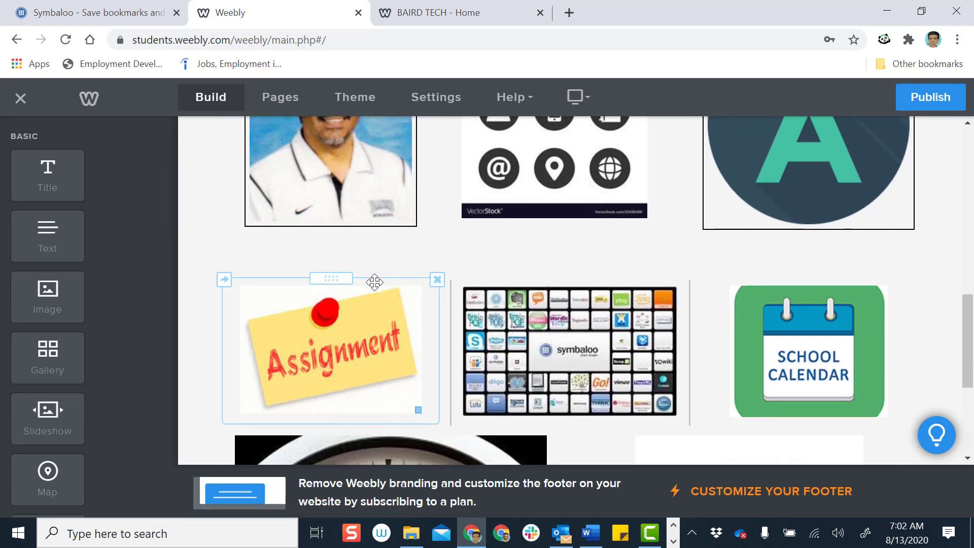
scroll(375, 282, "down", 1)
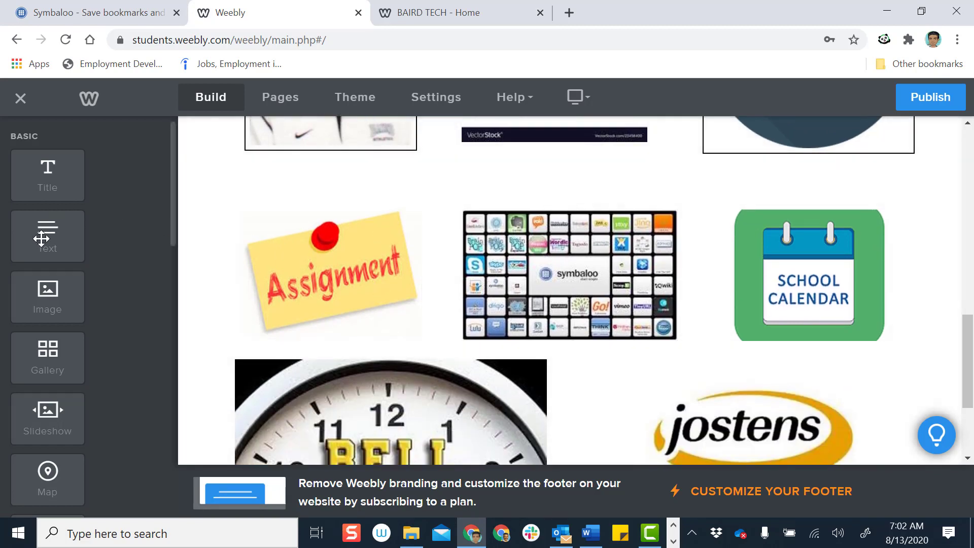
left_click_drag(42, 238, 41, 238)
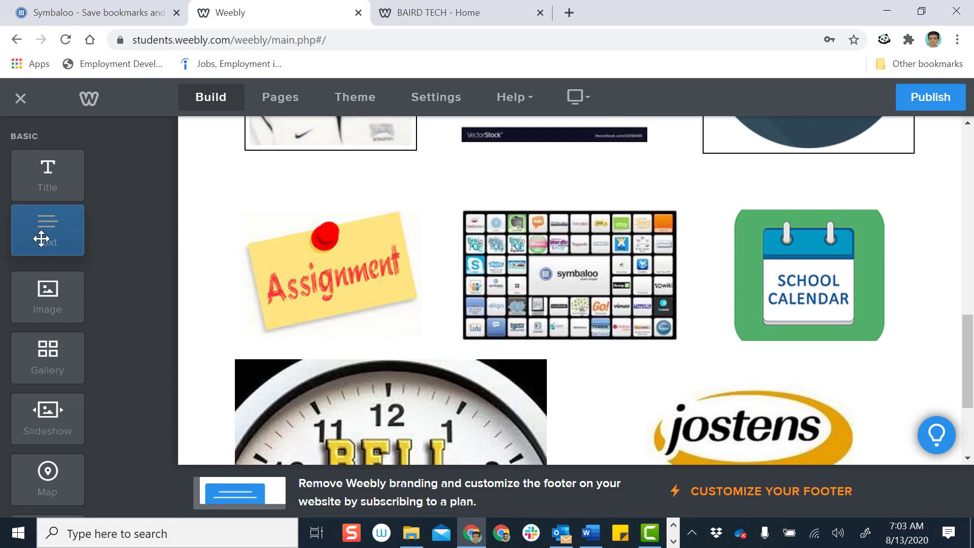
left_click_drag(42, 238, 349, 200)
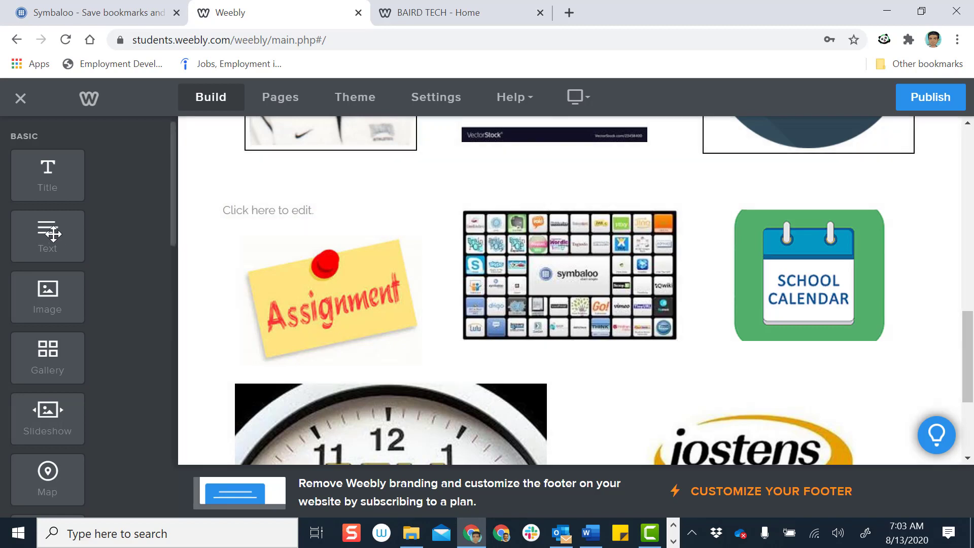
left_click_drag(50, 238, 588, 201)
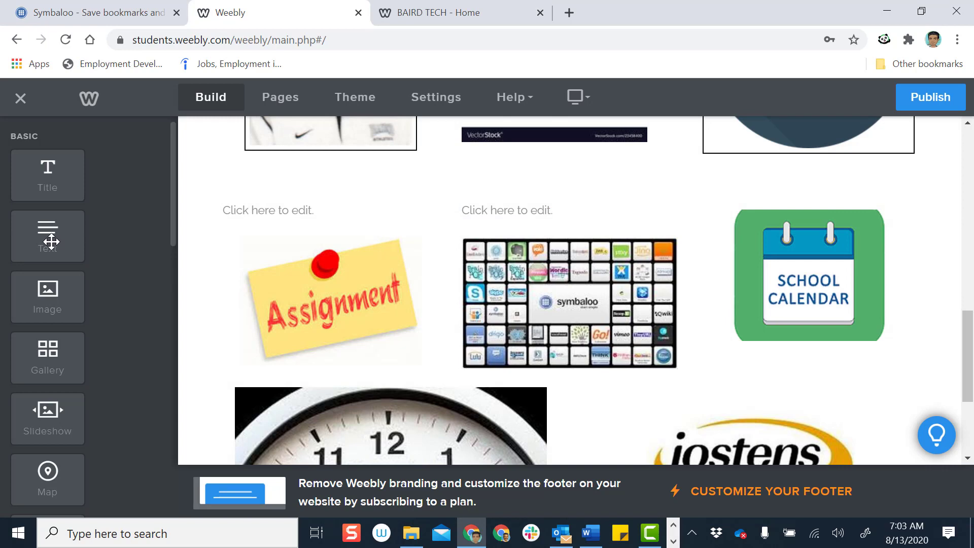
left_click_drag(51, 241, 836, 201)
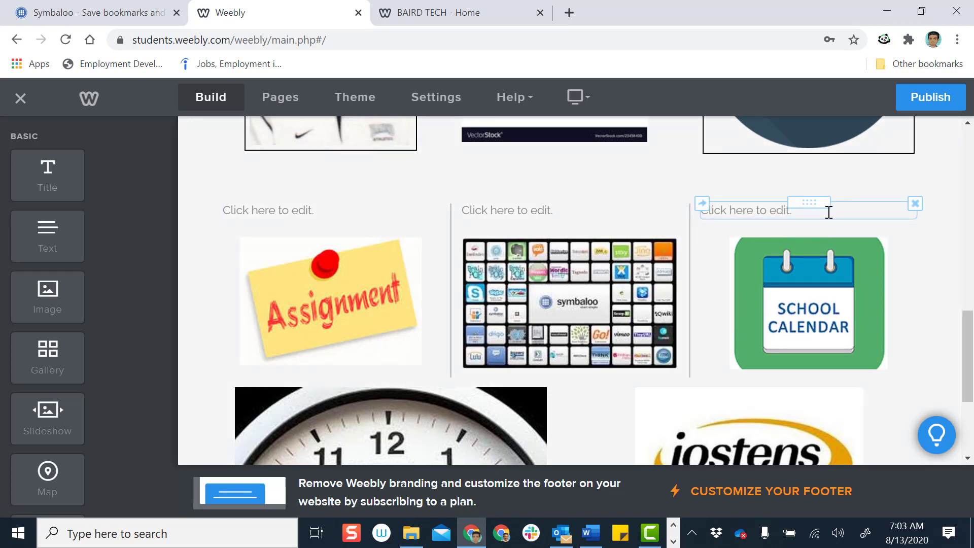
scroll(824, 219, "down", 2)
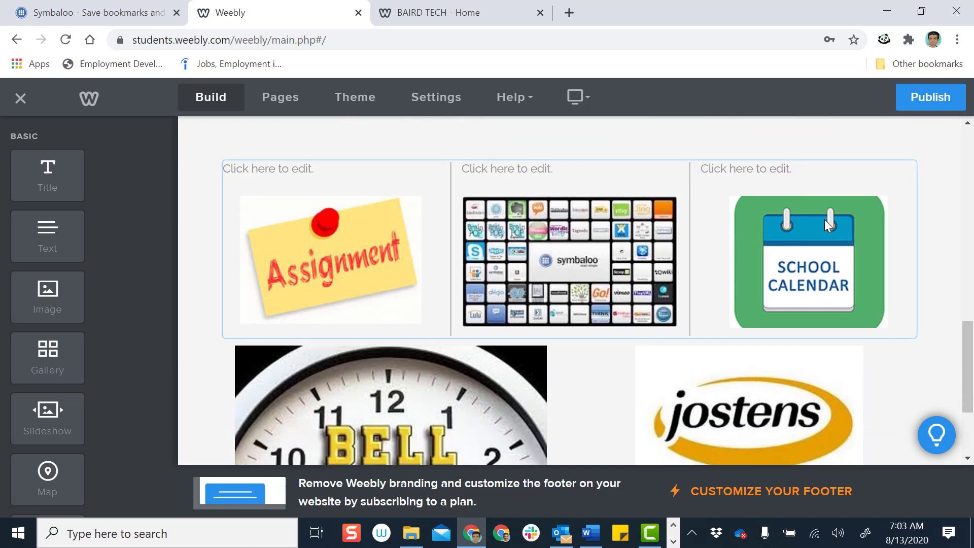
scroll(457, 238, "down", 2)
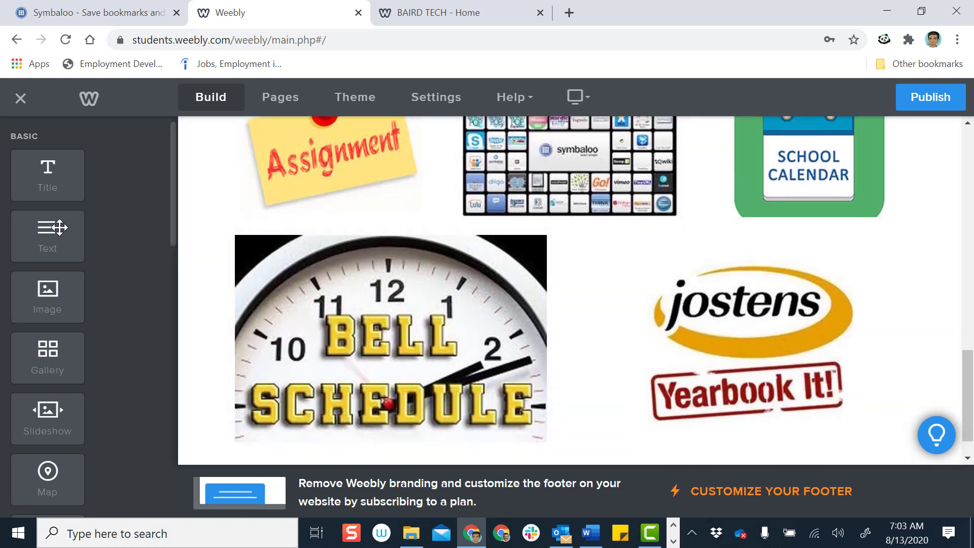
left_click_drag(48, 230, 406, 223)
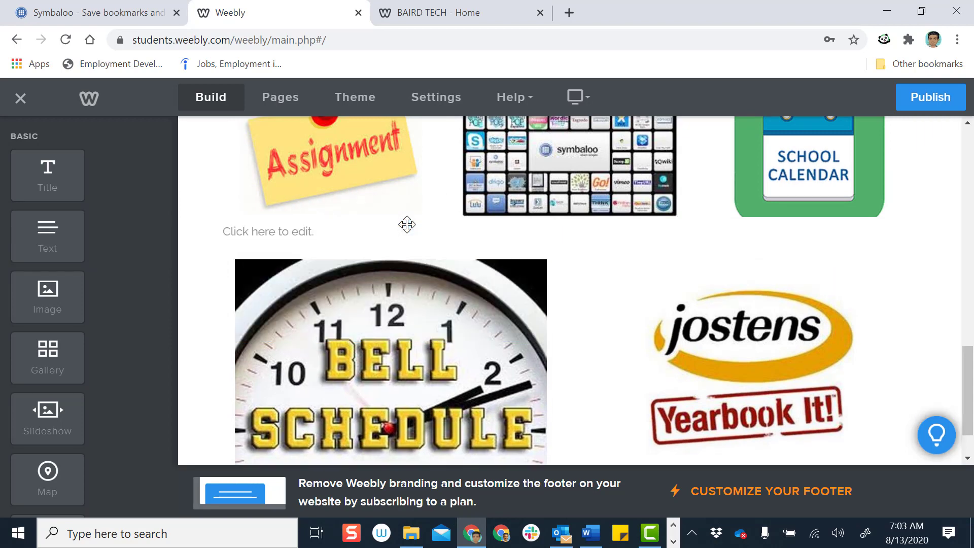
left_click_drag(35, 238, 778, 251)
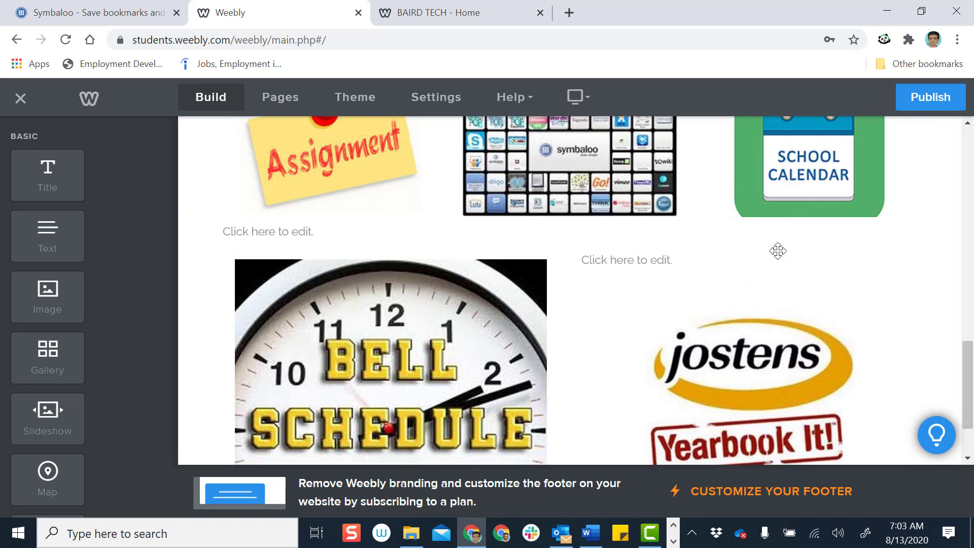
Center the All About Me heading above the teacher photo
scroll(684, 286, "up", 5)
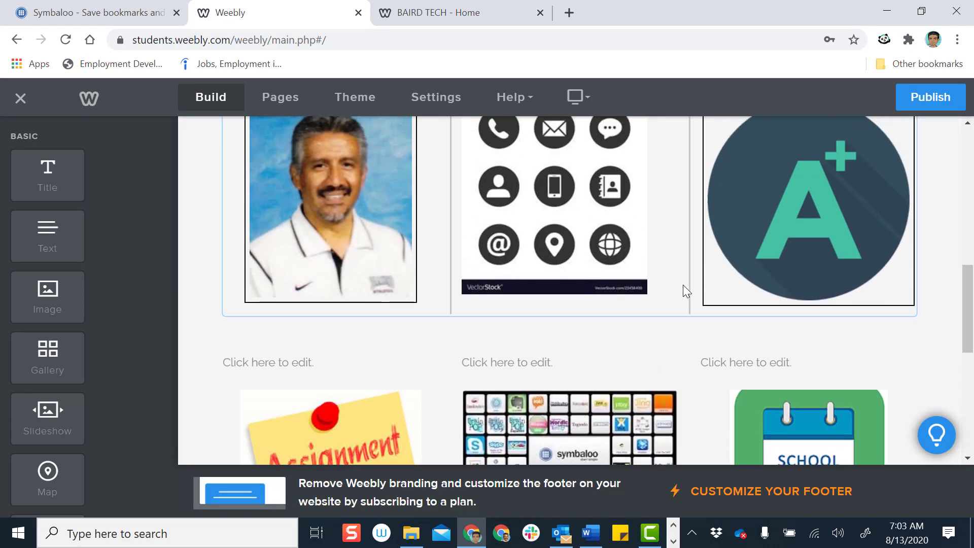
scroll(683, 289, "up", 3)
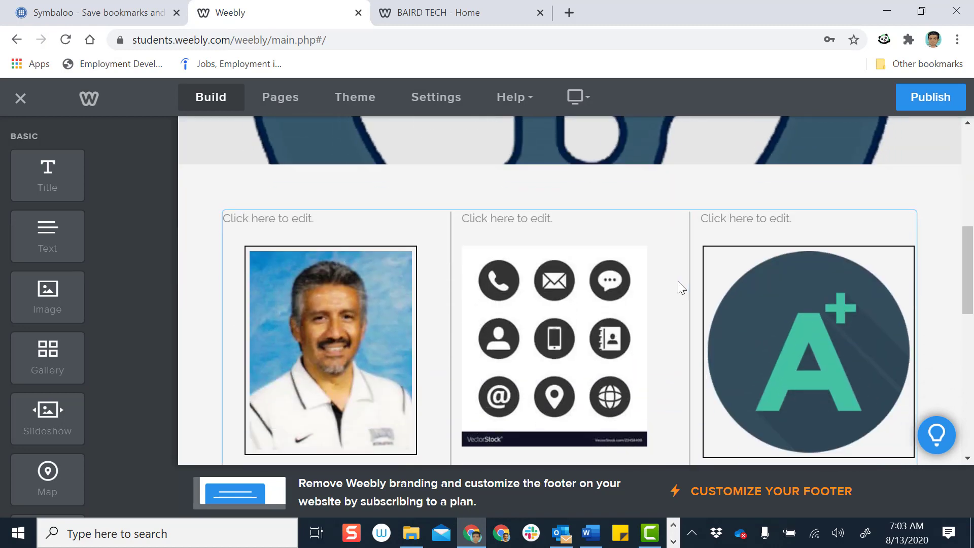
left_click(328, 218)
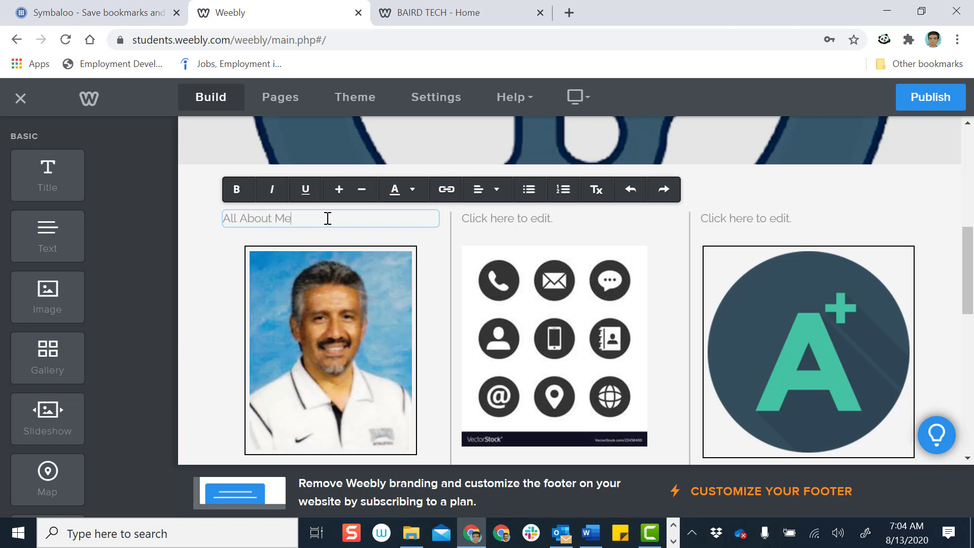
left_click(496, 190)
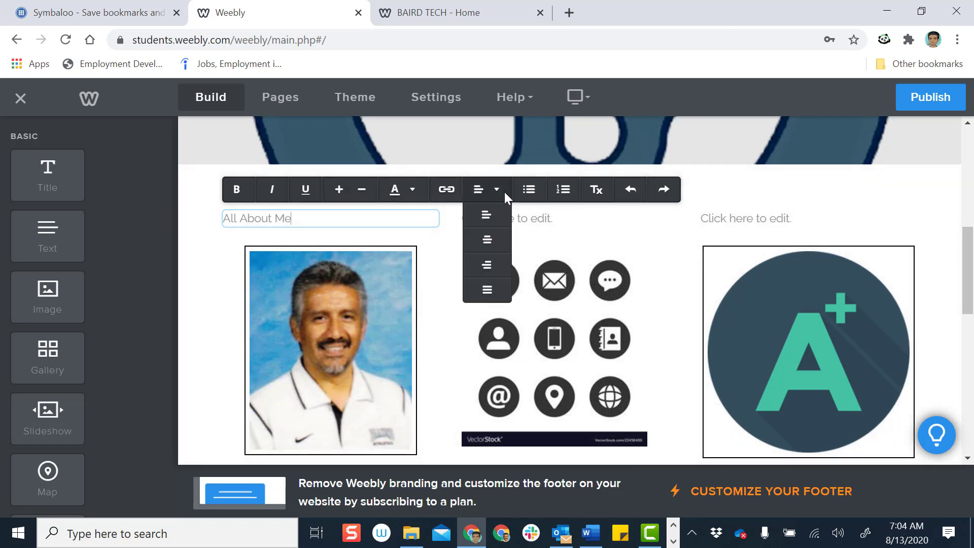
left_click(490, 239)
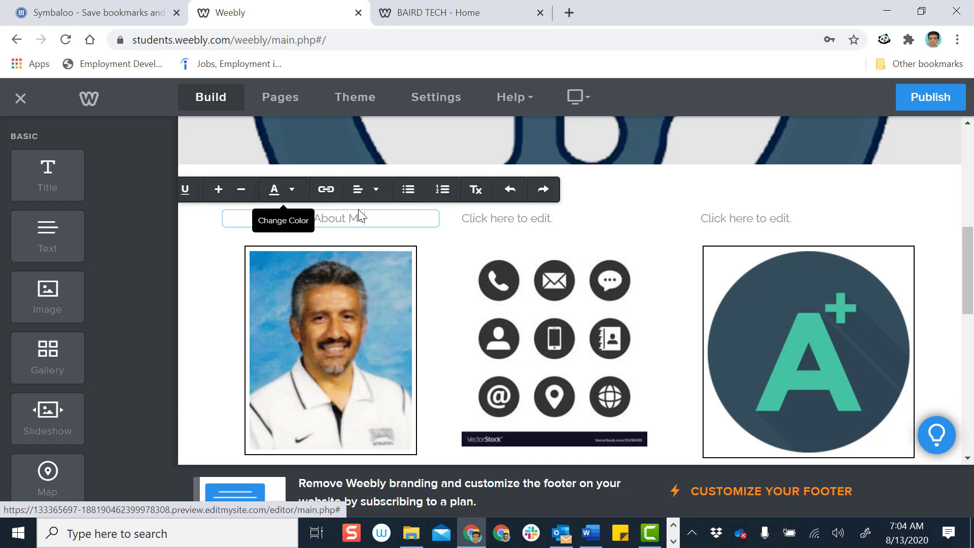
Enlarge the All About Me heading's font size by several steps
left_click_drag(365, 218, 291, 223)
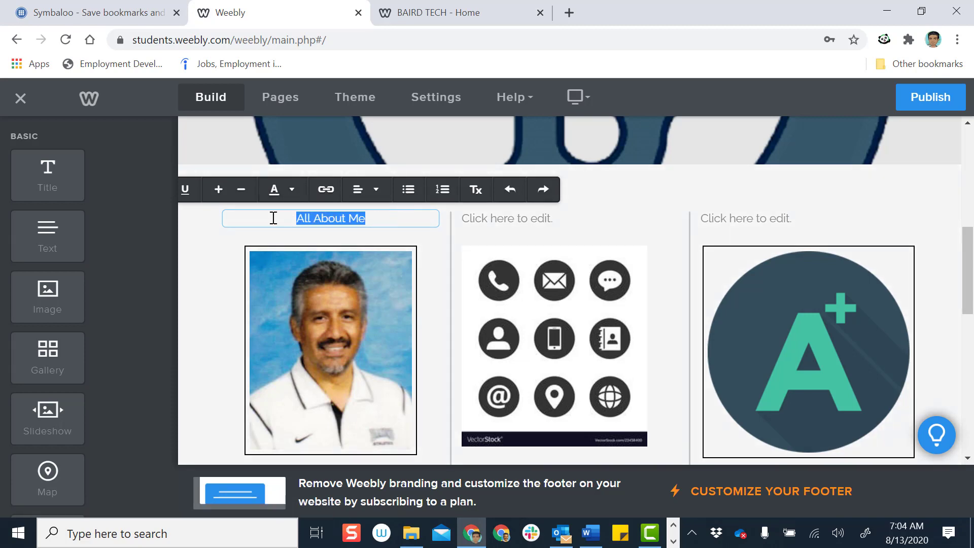
left_click(217, 190)
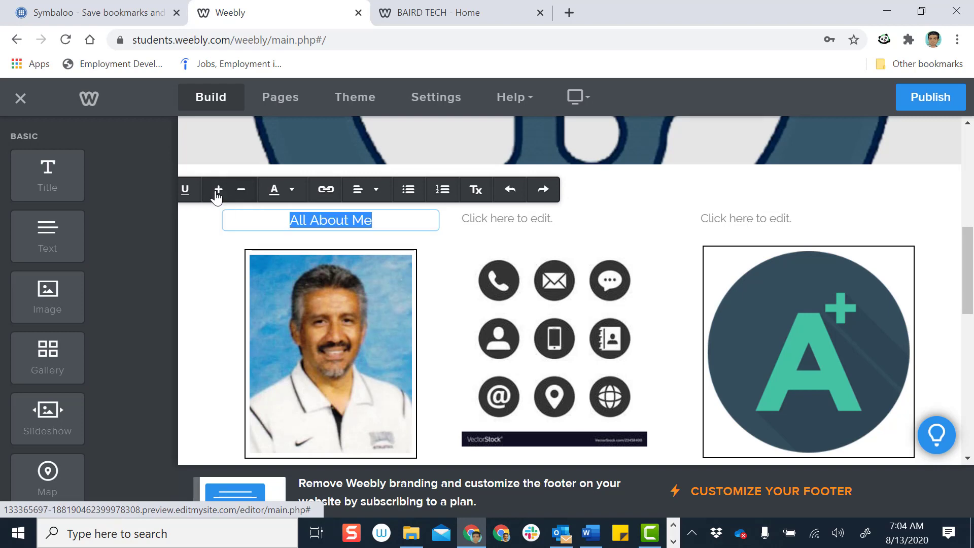
left_click(218, 190)
left_click(218, 190)
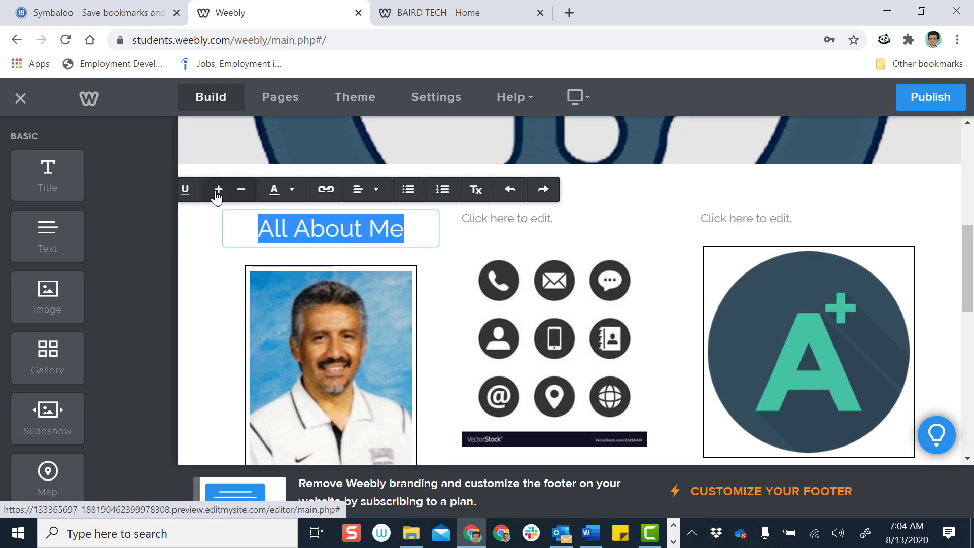
left_click(243, 191)
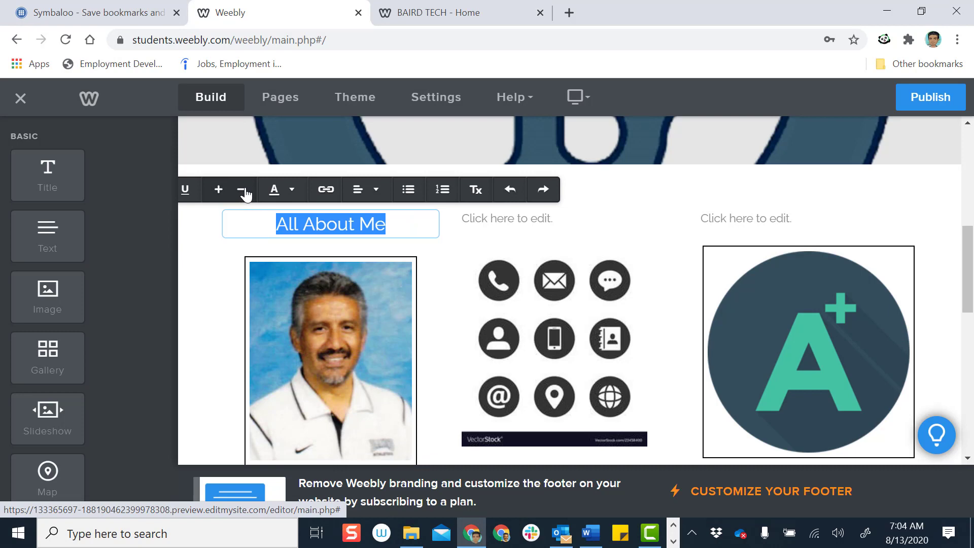
left_click(244, 191)
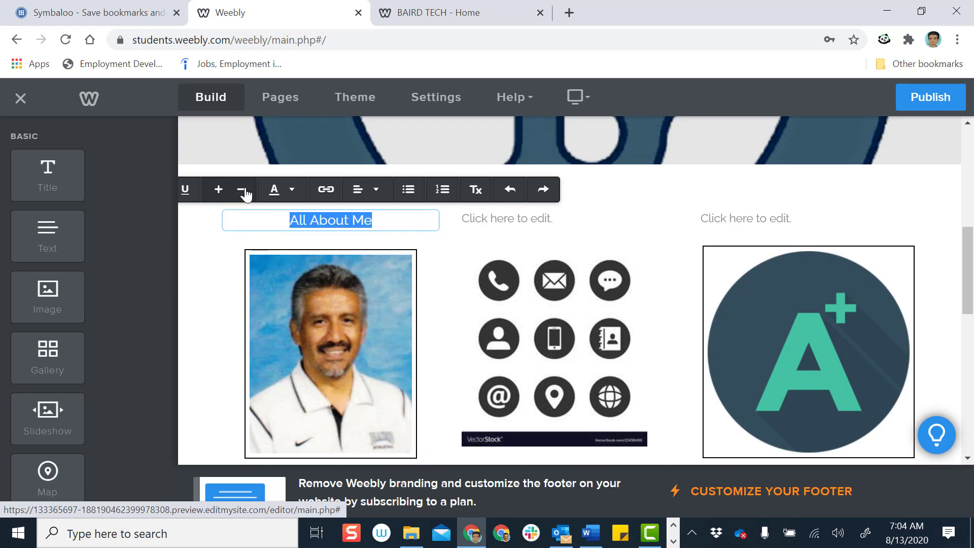
left_click(243, 191)
left_click(243, 191)
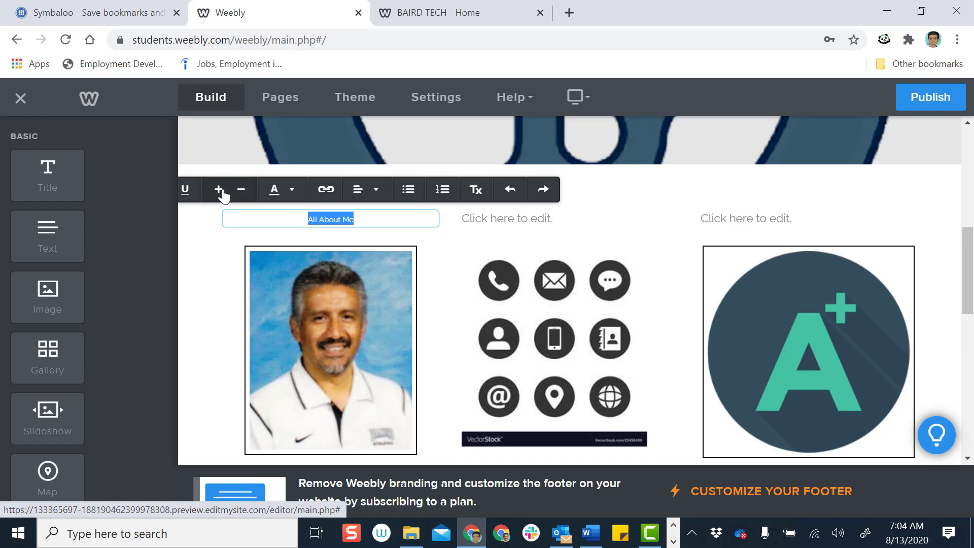
left_click(221, 190)
left_click(221, 190)
left_click(221, 190)
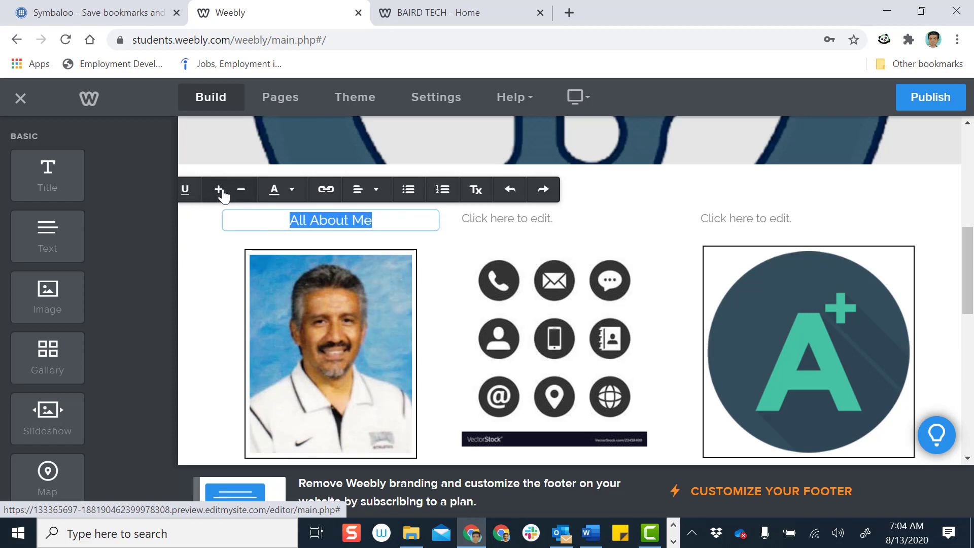
left_click(222, 190)
left_click(221, 191)
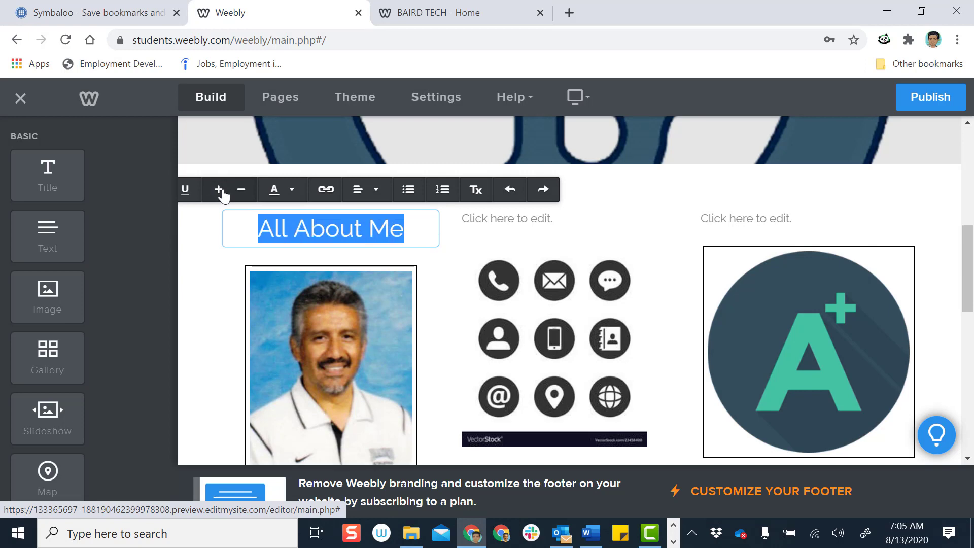
left_click(563, 227)
left_click(499, 220)
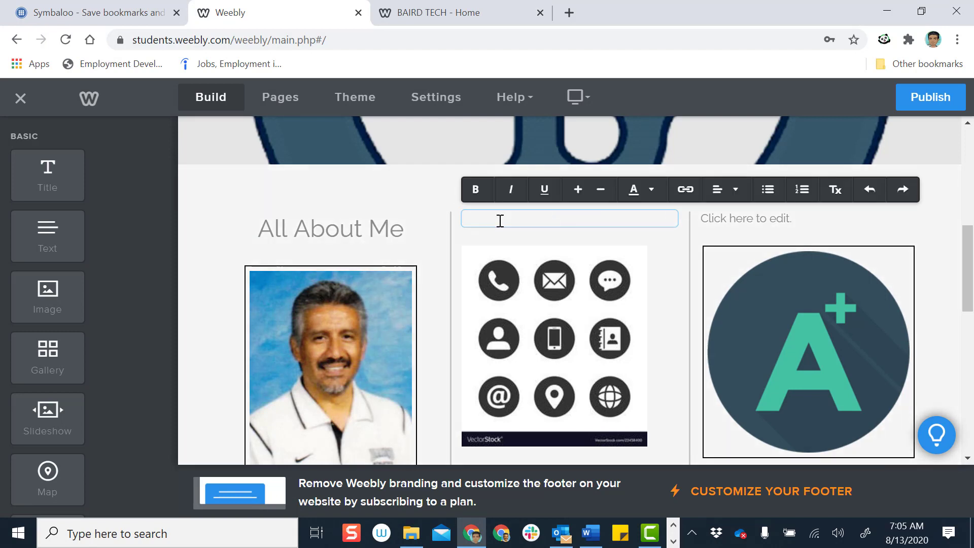
Add an enlarged, centered 'Contact Me' heading above the contact icons and publish the site
type("Contact Me")
left_click_drag(544, 217, 463, 223)
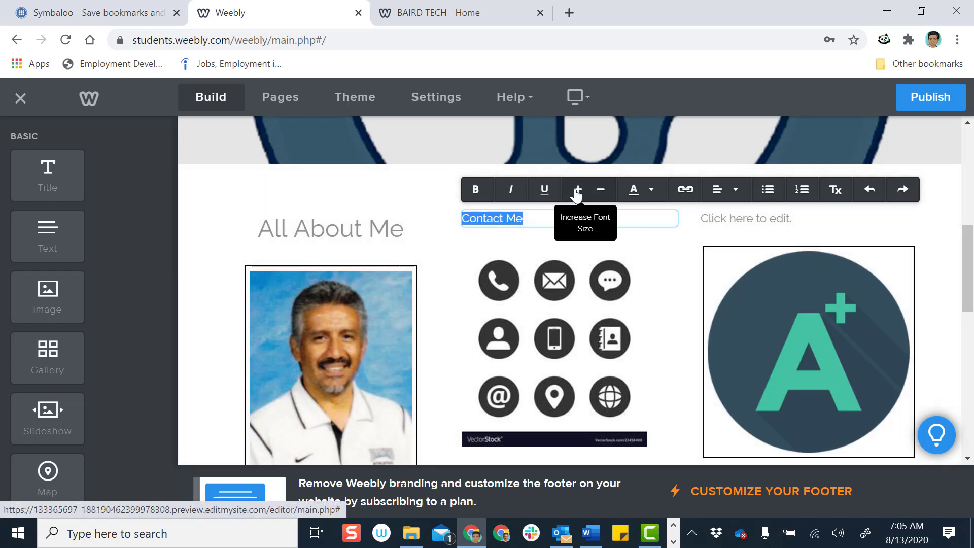
left_click(577, 192)
left_click(577, 192)
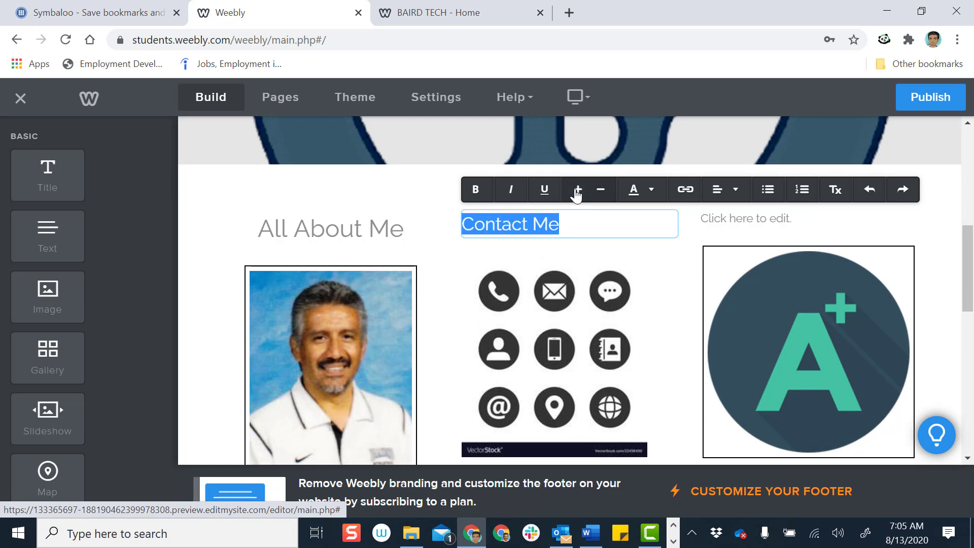
left_click(576, 192)
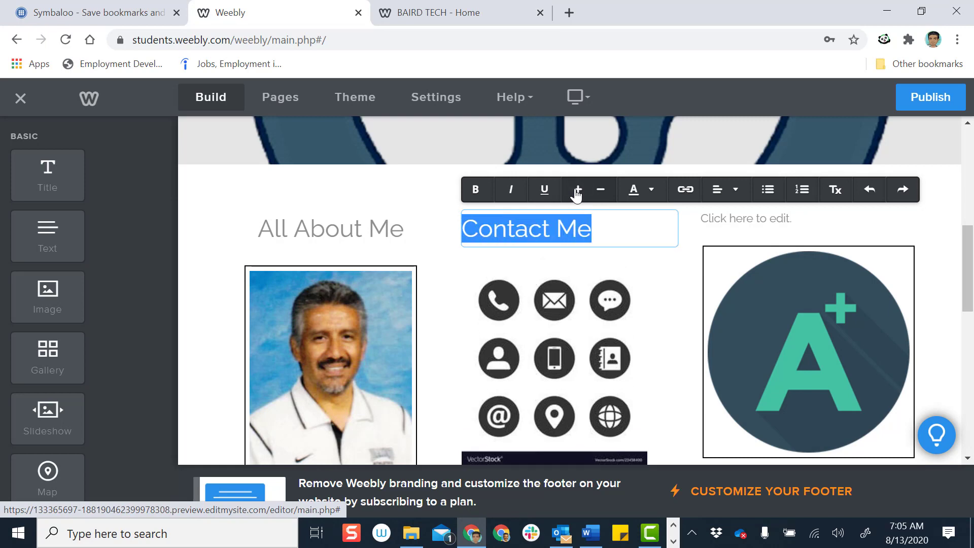
mouse_move(736, 192)
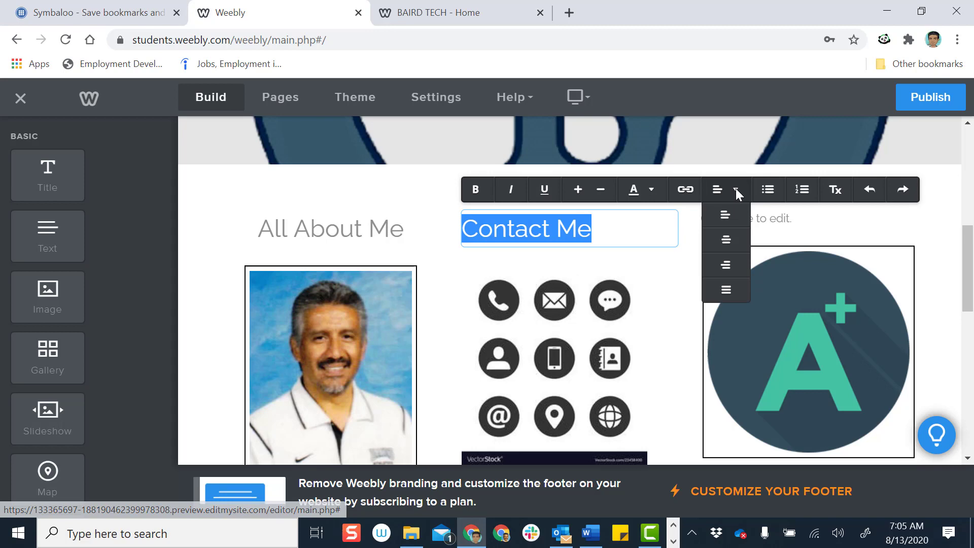
left_click(727, 240)
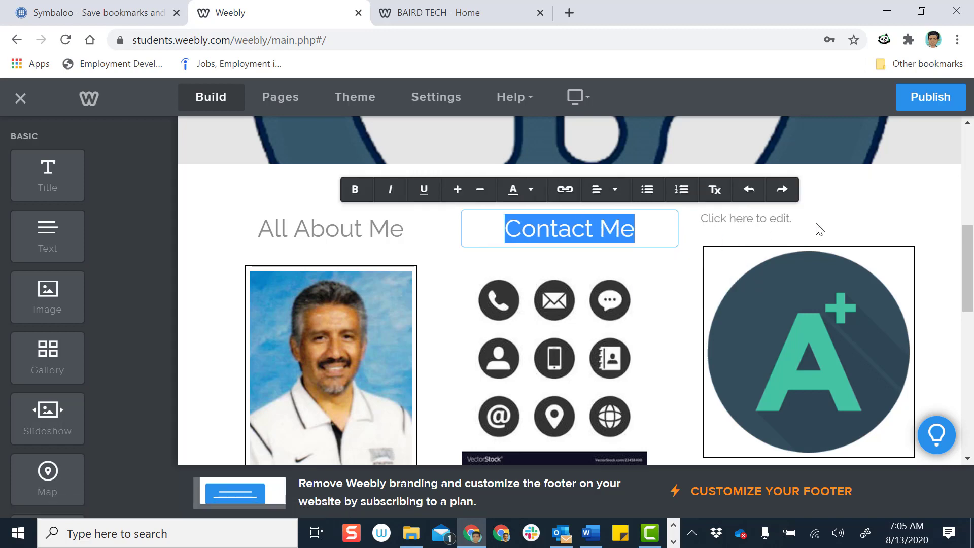
left_click(912, 190)
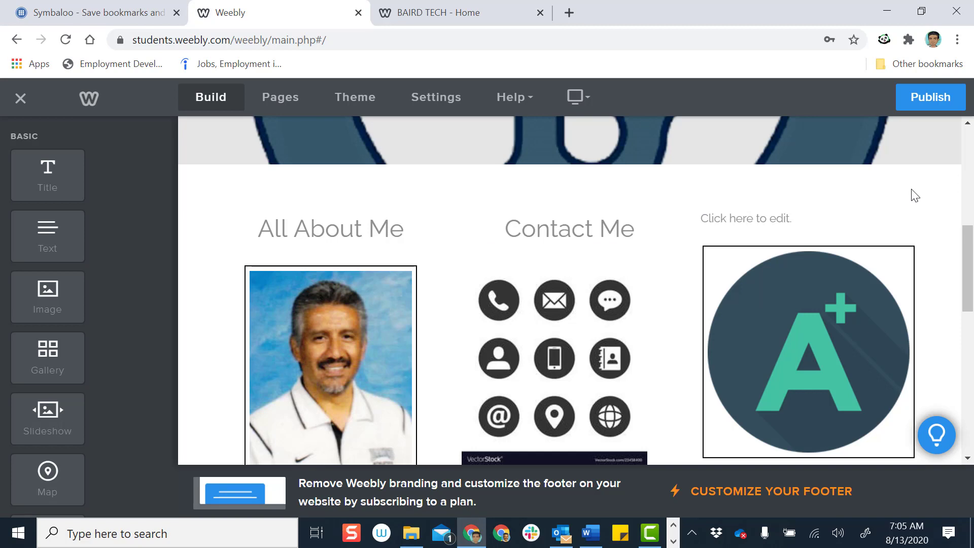
left_click(944, 107)
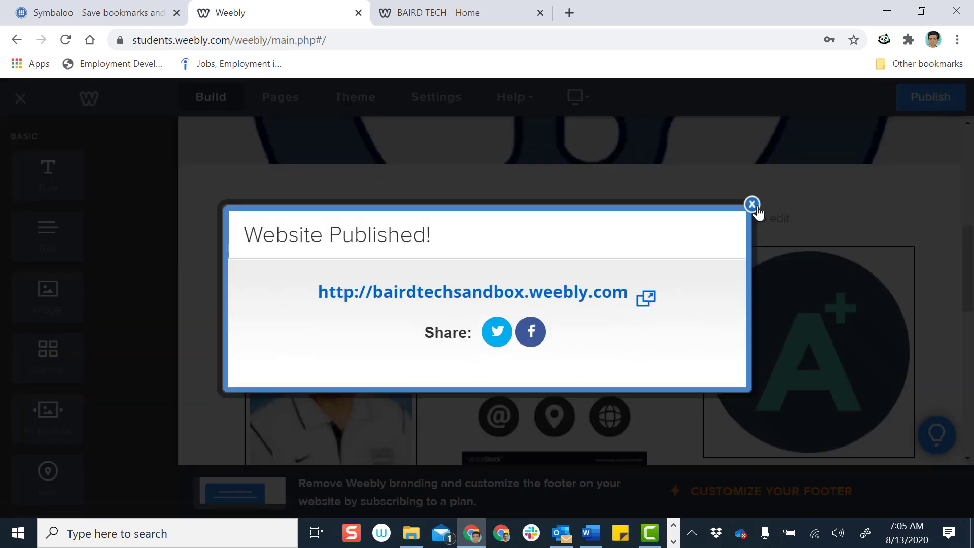
left_click(753, 205)
Reload the live site and check the All About Me and Contact Me headings and image grid
left_click(430, 15)
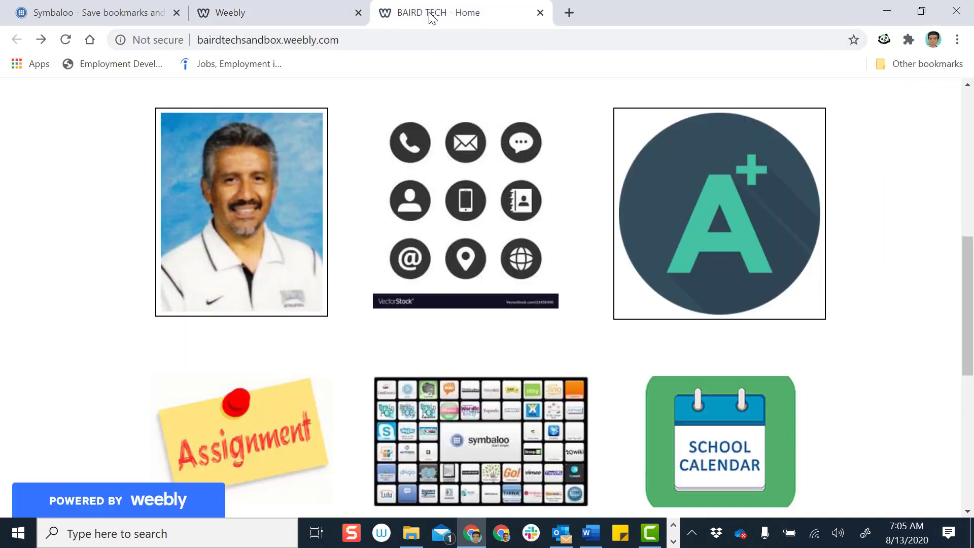
left_click(65, 40)
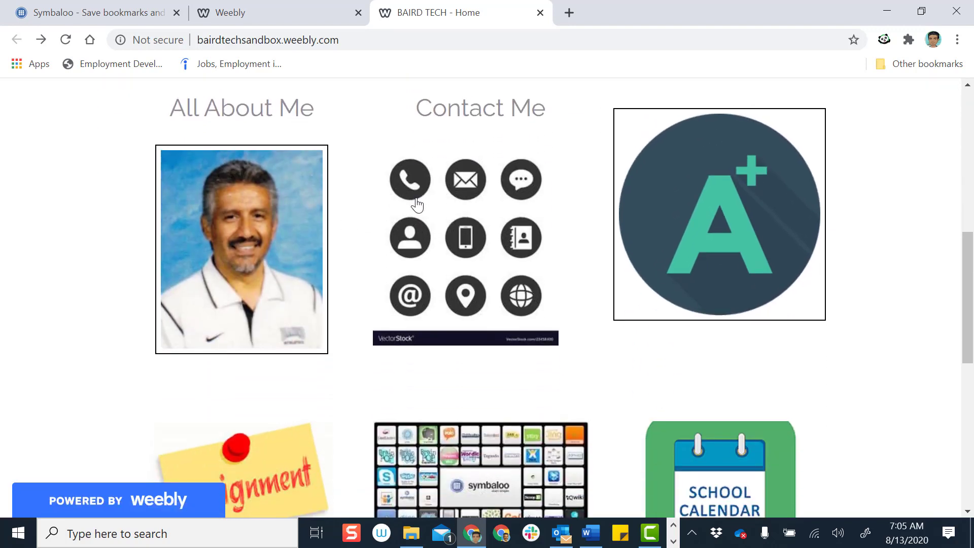
scroll(417, 205, "up", 1)
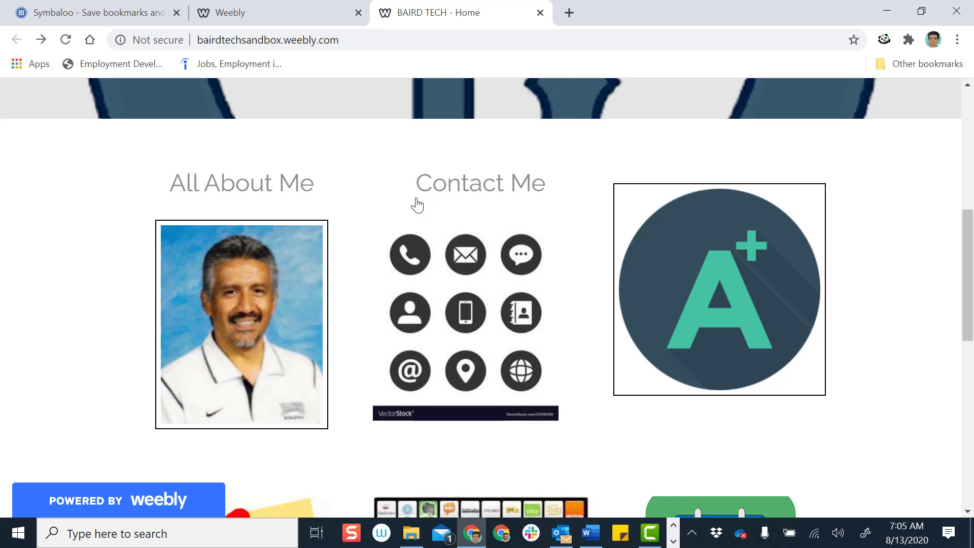
scroll(604, 229, "down", 6)
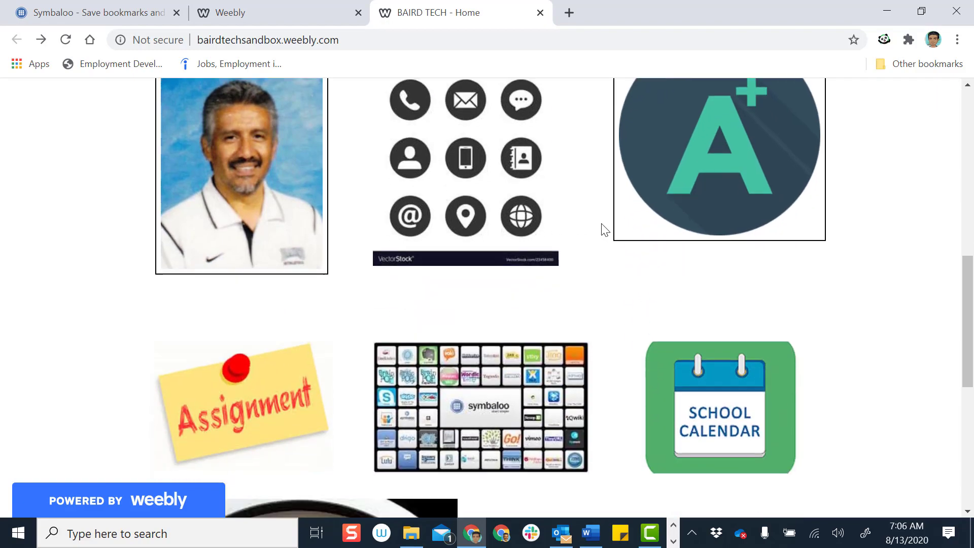
scroll(603, 230, "down", 5)
scroll(603, 231, "up", 5)
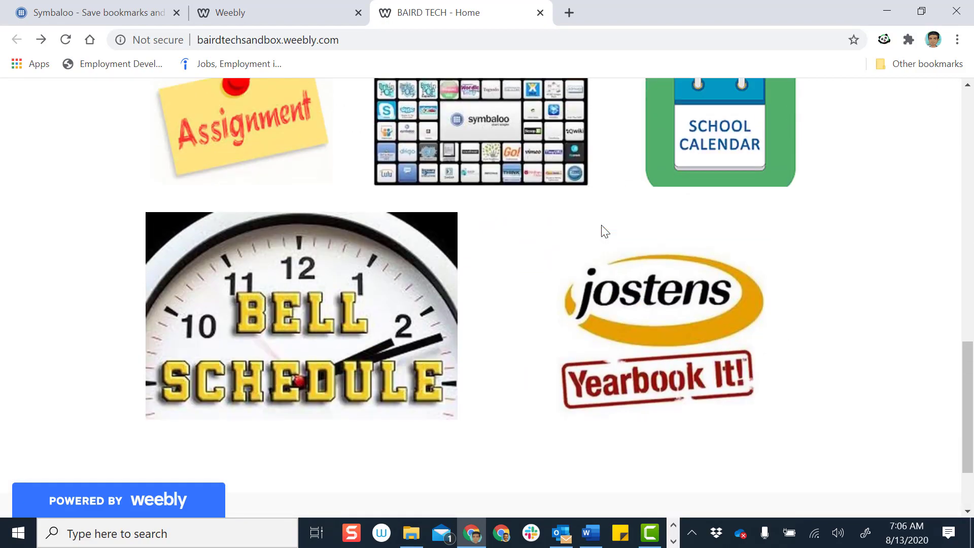
scroll(604, 232, "up", 3)
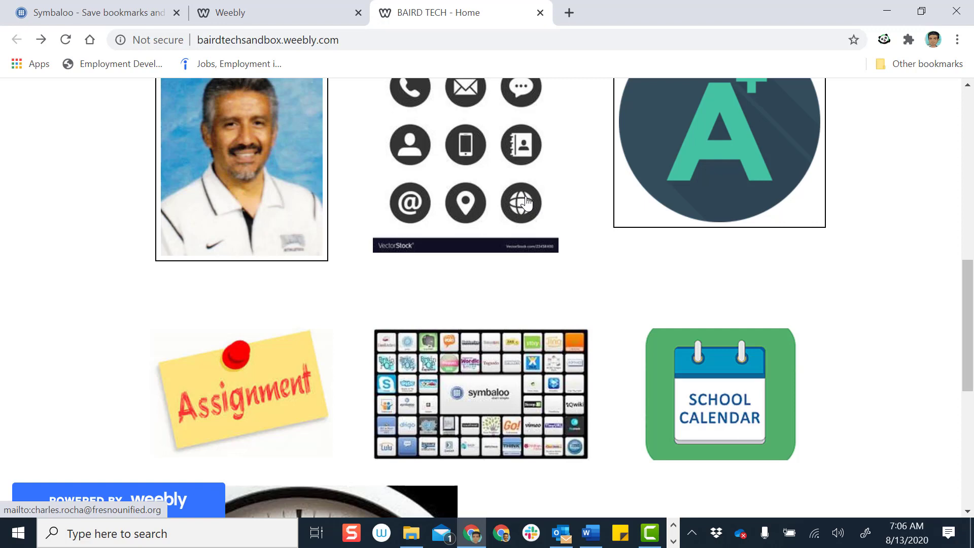
scroll(526, 203, "up", 3)
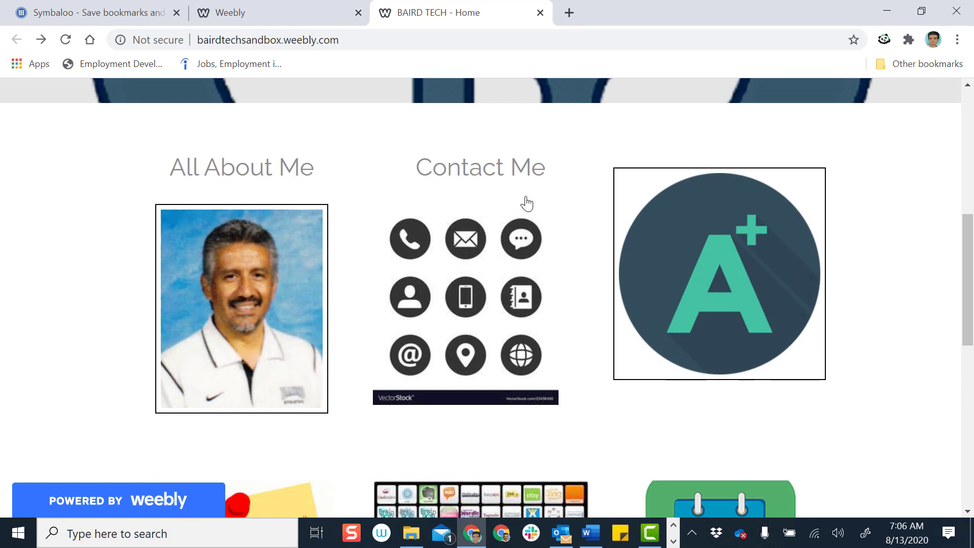
scroll(526, 203, "down", 7)
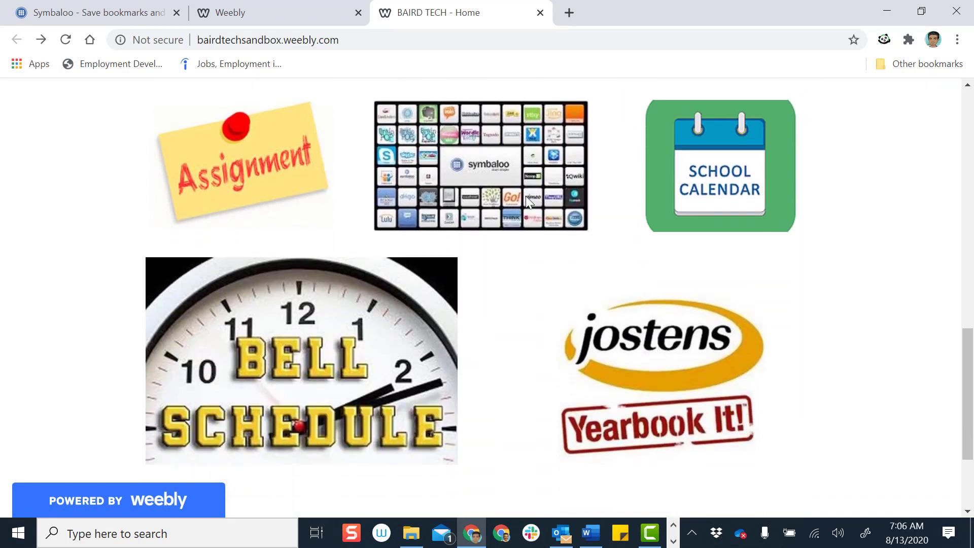